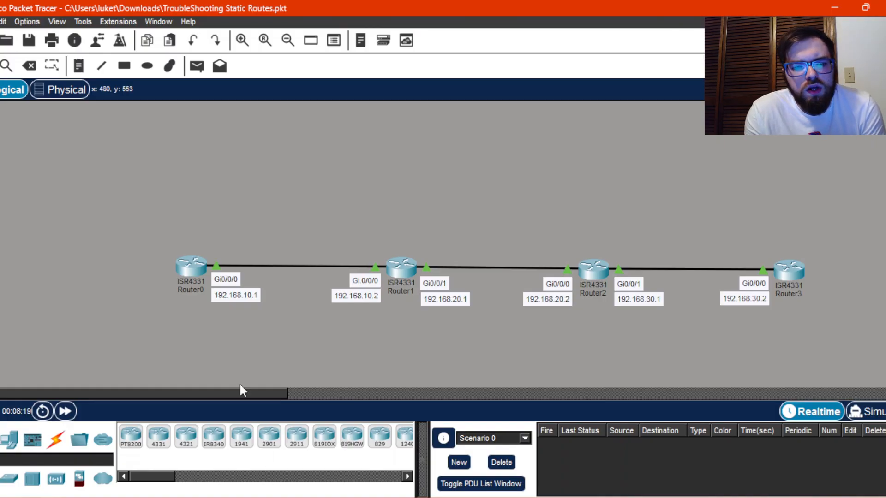
Open Router0's command line and enter privileged EXEC mode
left_click(189, 272)
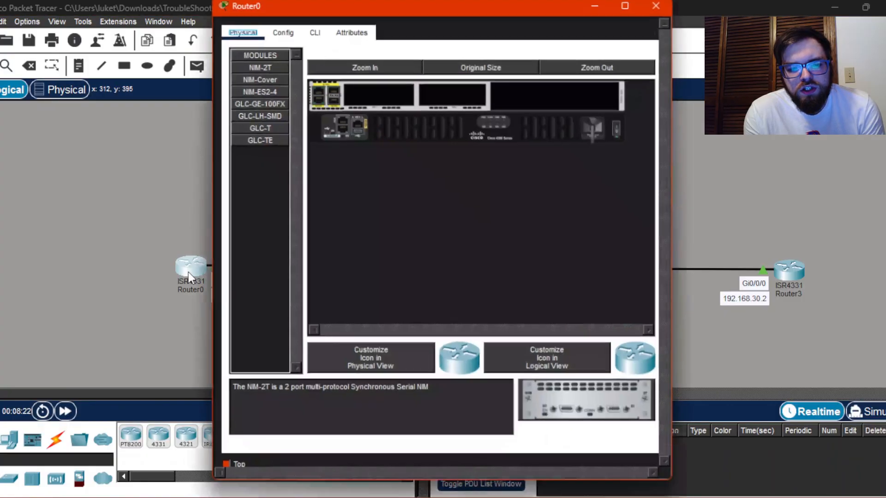
left_click_drag(462, 12, 538, 19)
left_click(389, 44)
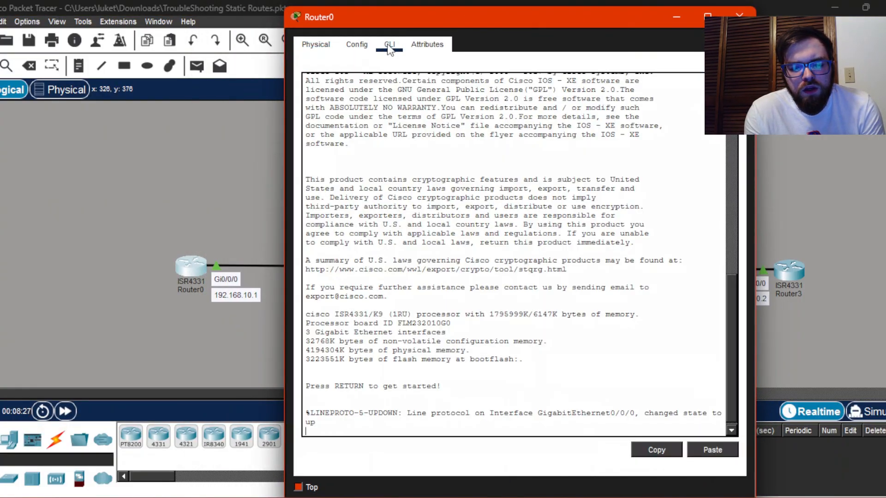
key("Return")
type("en")
key("Return")
Set the hostname to Router0 in global configuration mode and return to privileged EXEC mode
type("foc")
key("BackSpace")
key("BackSpace")
key("BackSpace")
type("co")
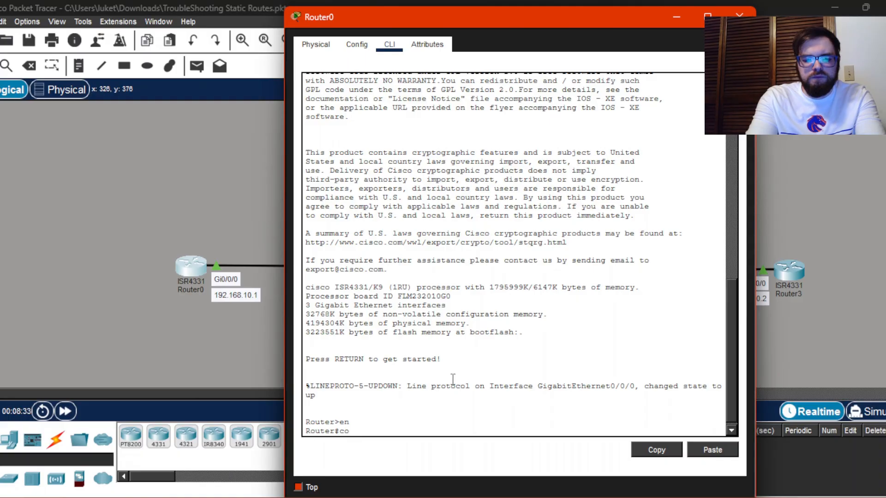
type("nfig t")
key("Return")
type("h")
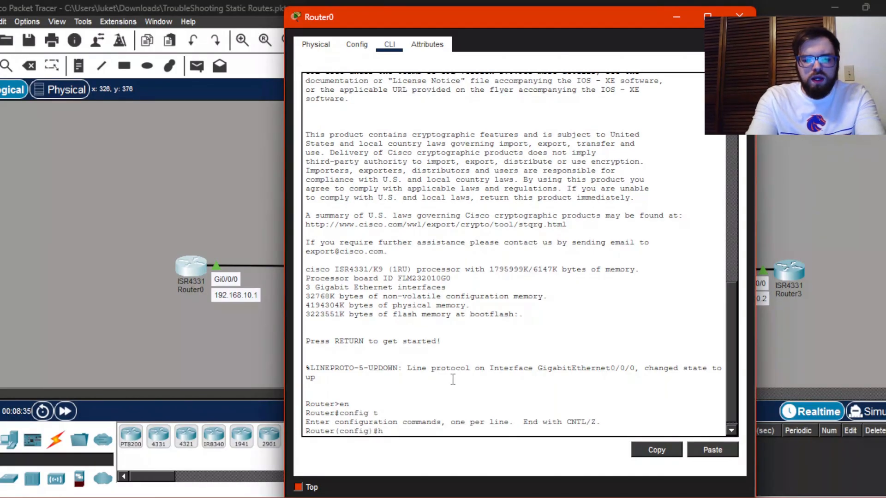
type("ostname Router0")
key("Return")
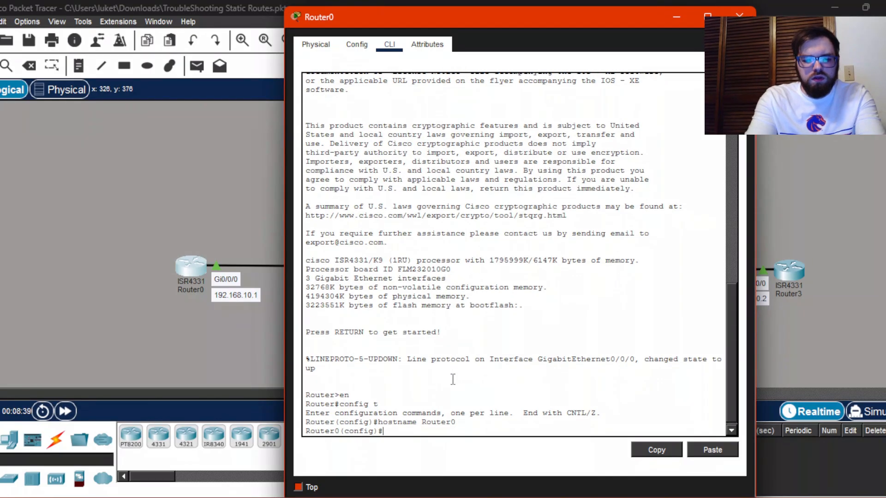
type("exit")
key("Return")
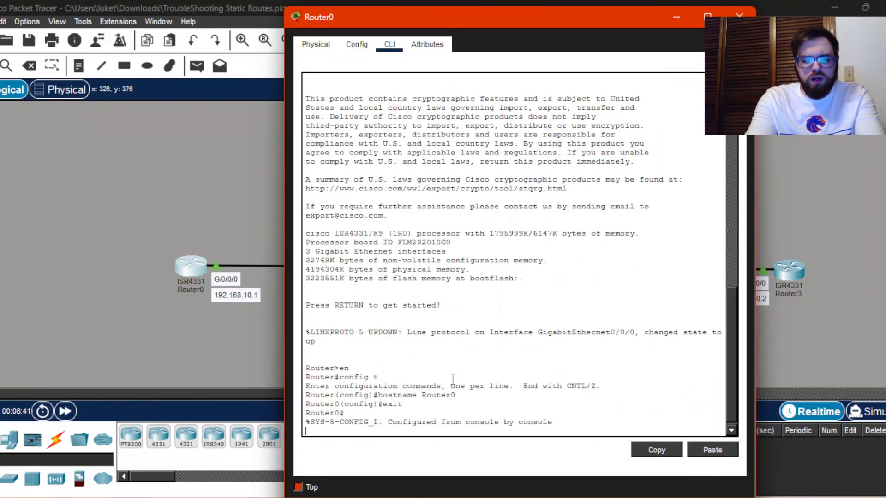
Show Router0's running configuration as far as the GigabitEthernet interfaces and check their IP addresses against the topology labels
key("Return")
type("sh")
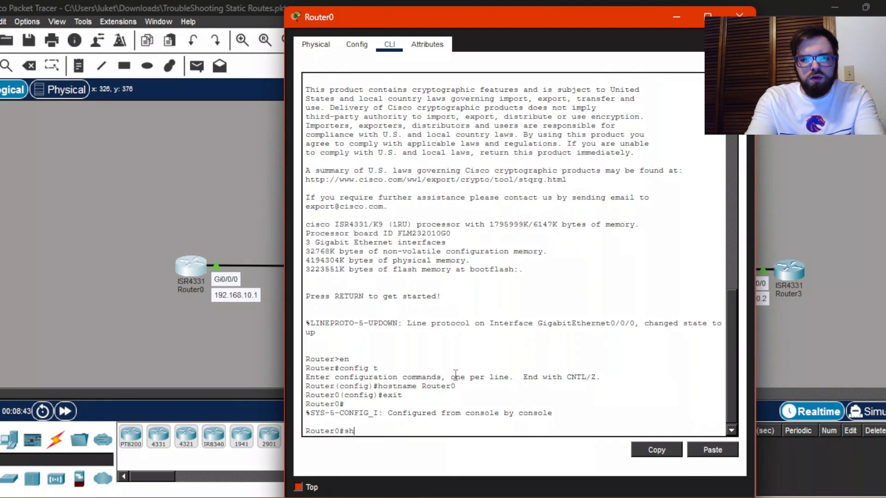
type(" run")
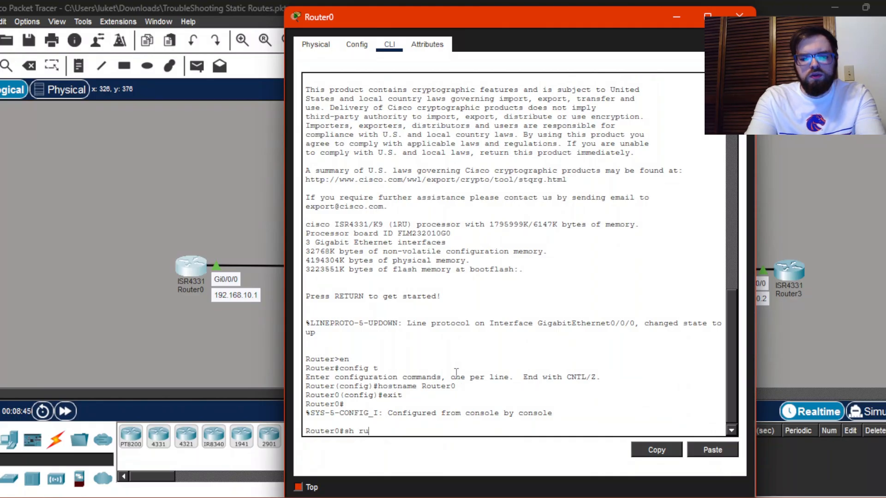
key("Return")
key("space")
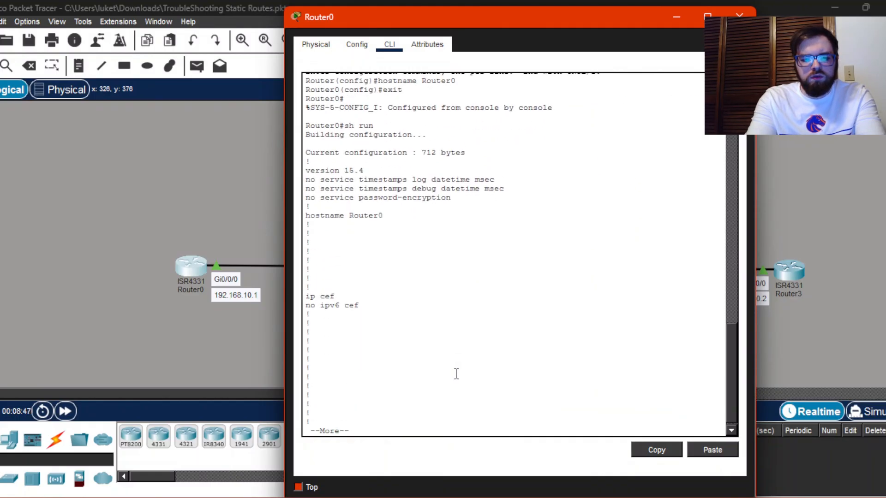
key("Return")
key("Return")
key("Return")
key("Return")
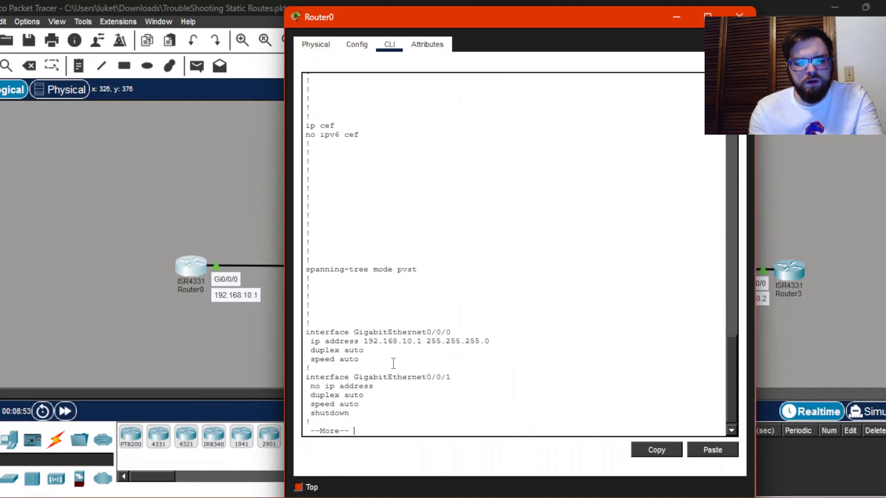
left_click(209, 322)
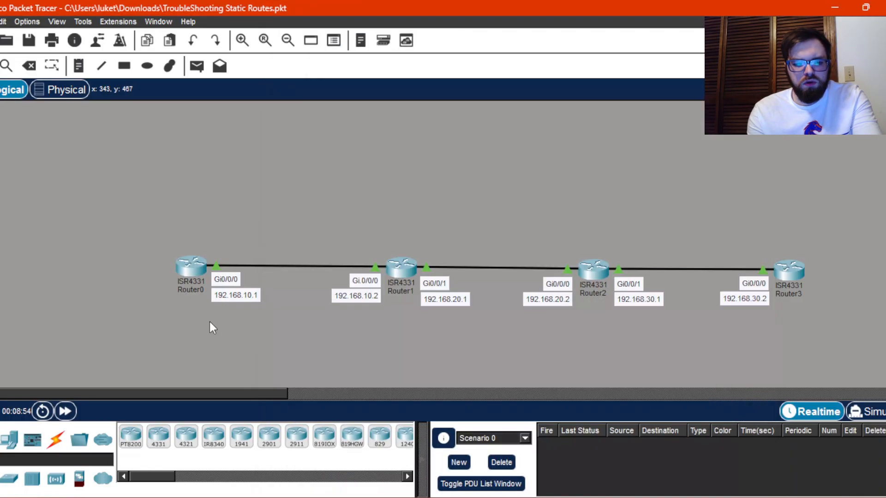
Open Router1's command line and enter privileged EXEC mode
left_click(406, 274)
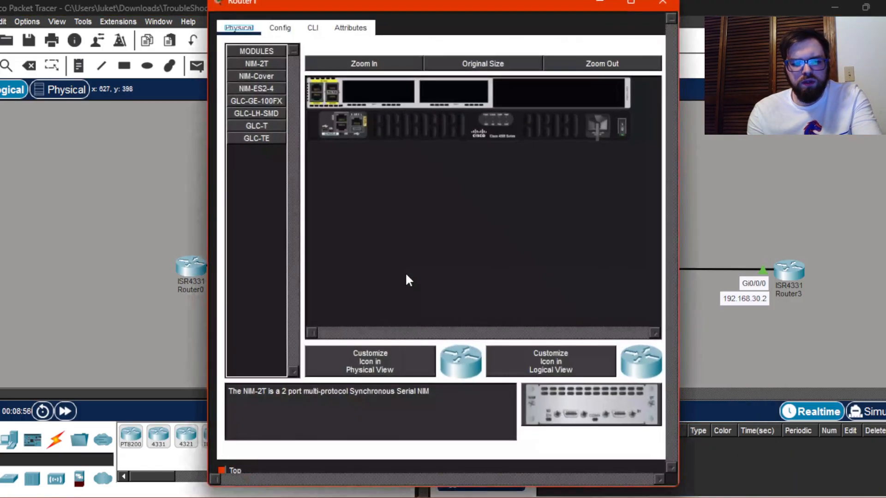
left_click_drag(417, 14, 624, 58)
left_click(487, 80)
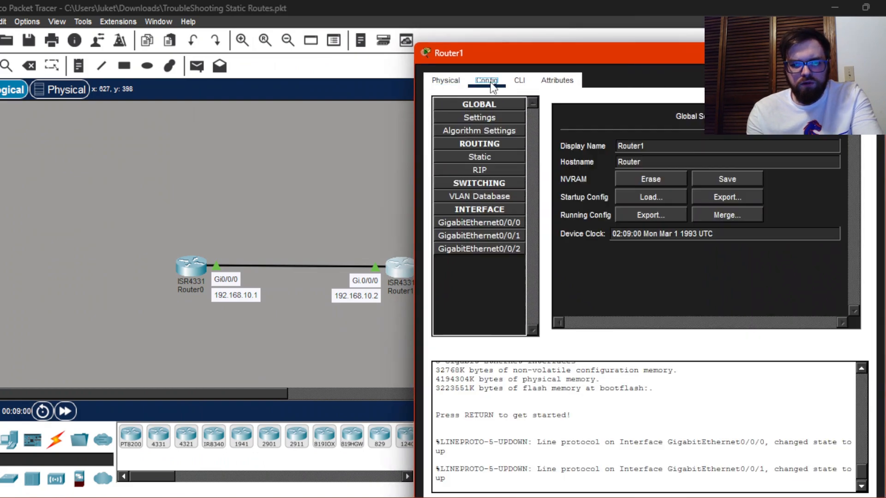
left_click(519, 80)
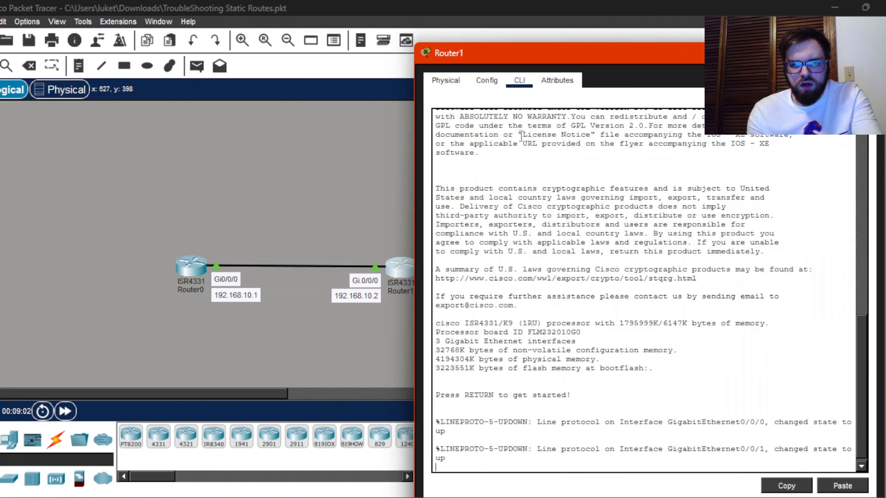
key("Return")
type("en")
key("Return")
Set the hostname to Router1 in global configuration mode and return to privileged EXEC mode
type("conf t")
key("Return")
type("rohost route")
key("BackSpace")
key("BackSpace")
key("BackSpace")
key("BackSpace")
key("BackSpace")
key("BackSpace")
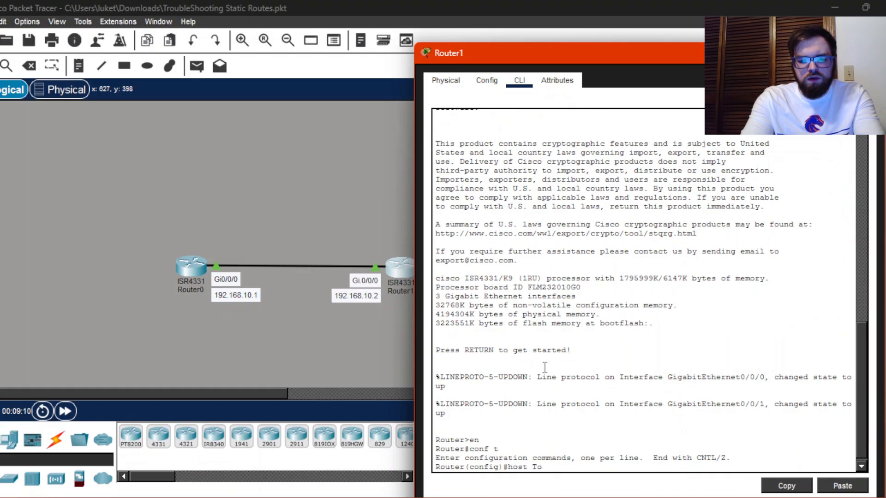
type("Router1")
key("Return")
type("exit")
key("Return")
Show Router1's running configuration and compare its interface IP addresses with the topology labels
type("sh run")
key("Return")
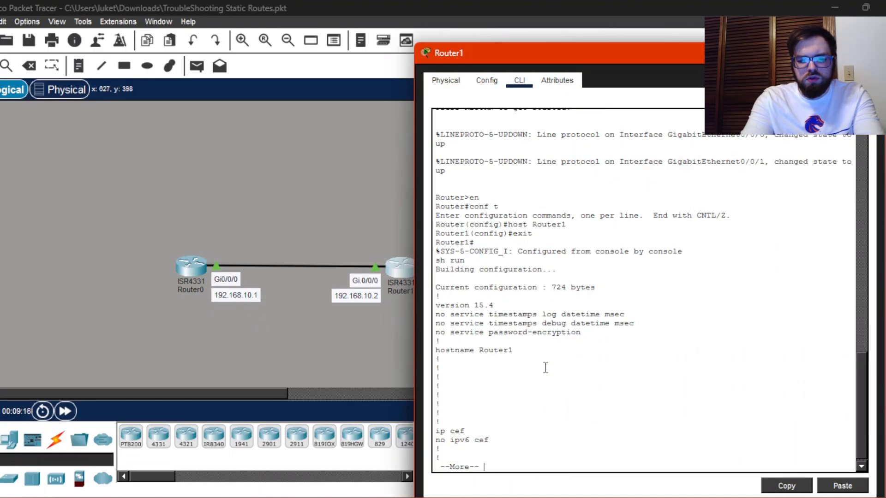
key("space")
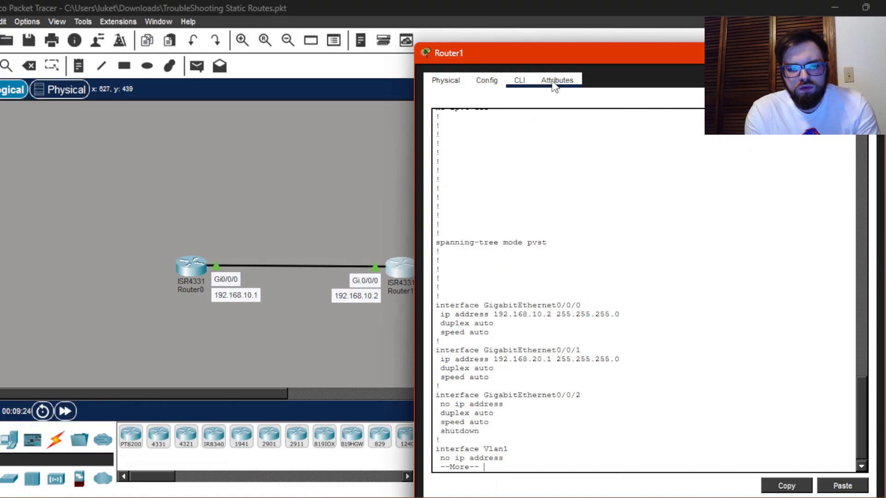
left_click_drag(584, 54, 106, 57)
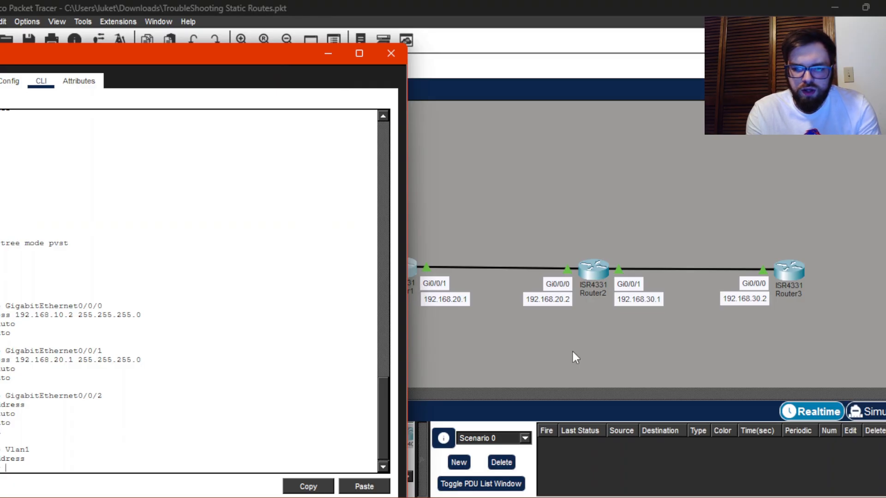
Open Router2's command line and enter privileged EXEC mode
left_click(597, 273)
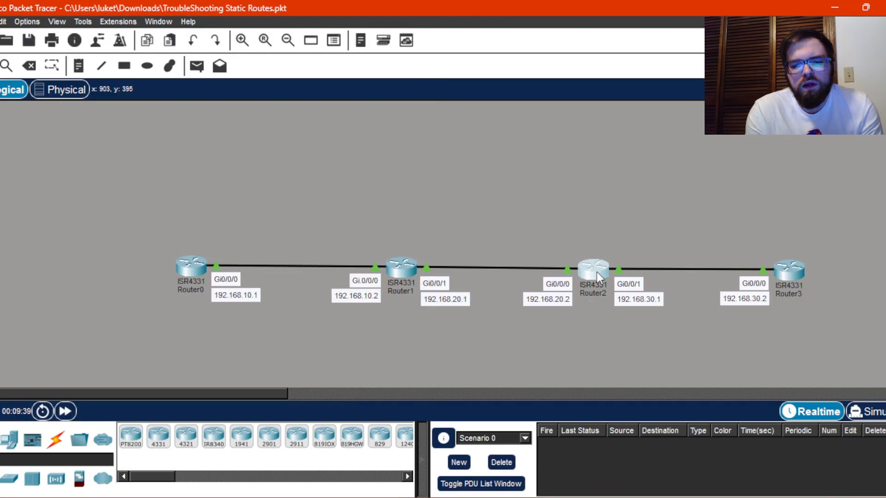
left_click(596, 272)
left_click(310, 38)
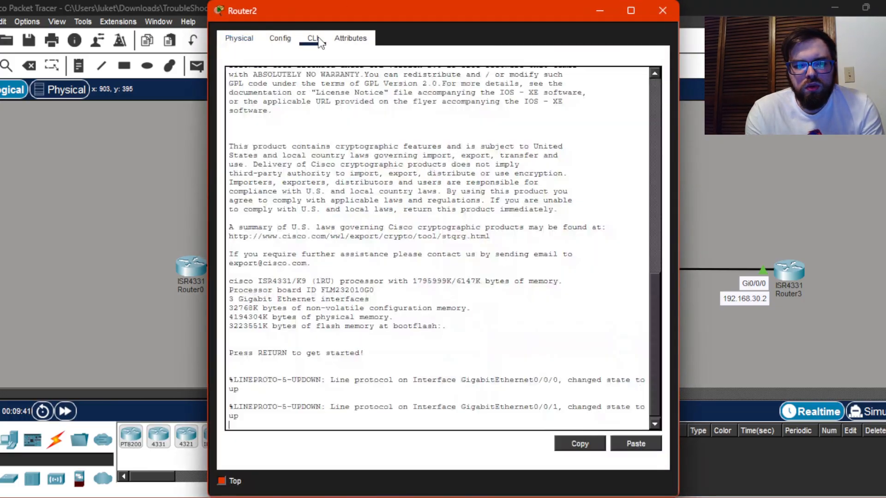
key("Return")
type("en")
key("Return")
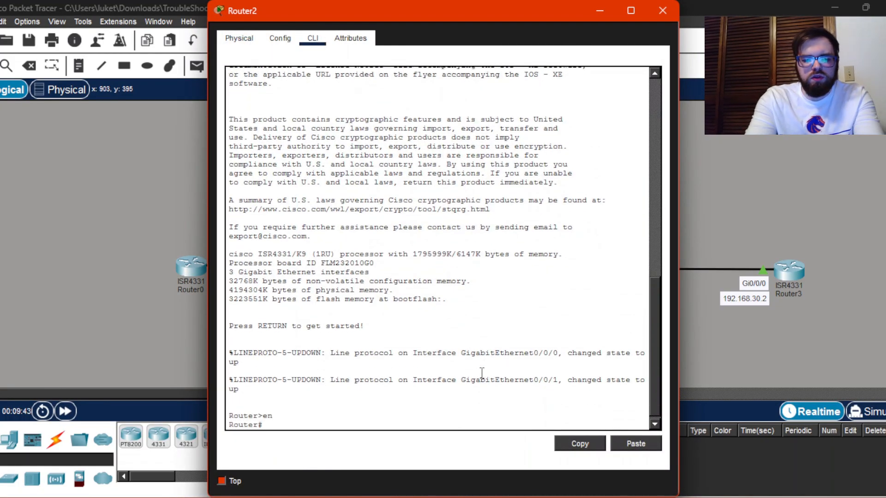
Set the hostname to Router2 in global configuration mode and return to privileged EXEC mode
type("conf t")
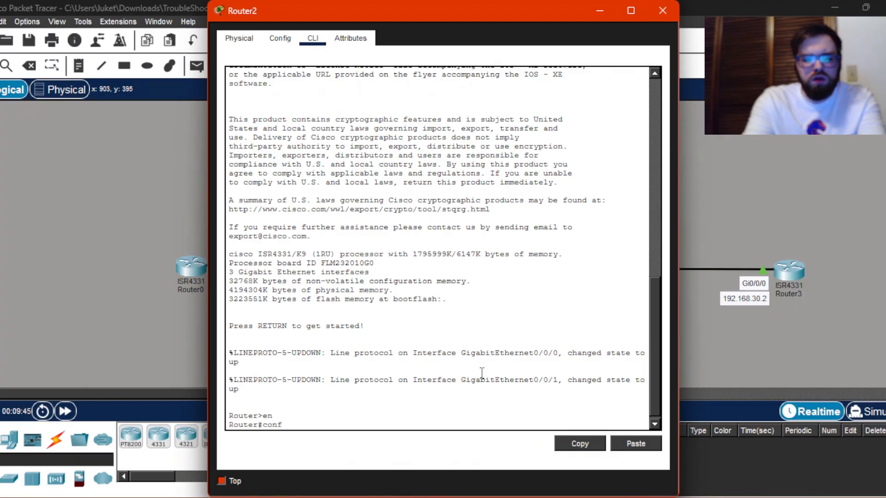
key("Return")
type("hostname Router2")
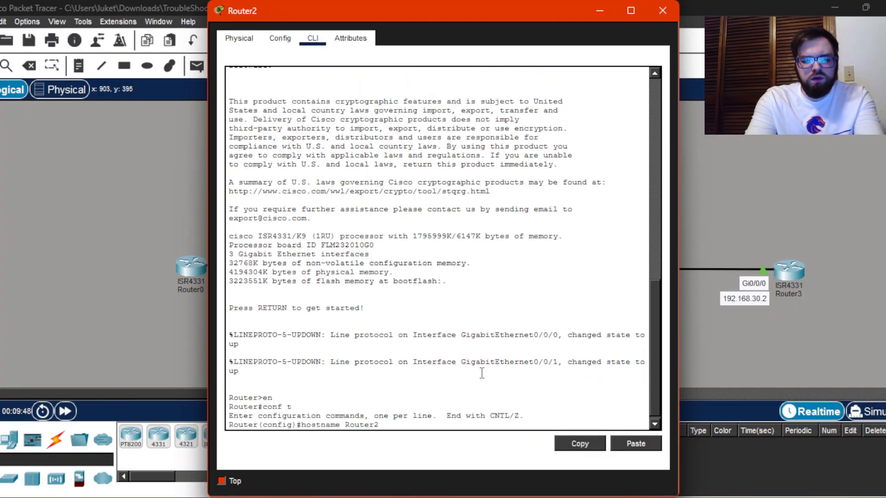
key("Return")
type("exit")
key("Return")
Show Router2's running configuration and compare its interface IP addresses with the topology labels
type("sh run")
key("Return")
key("space")
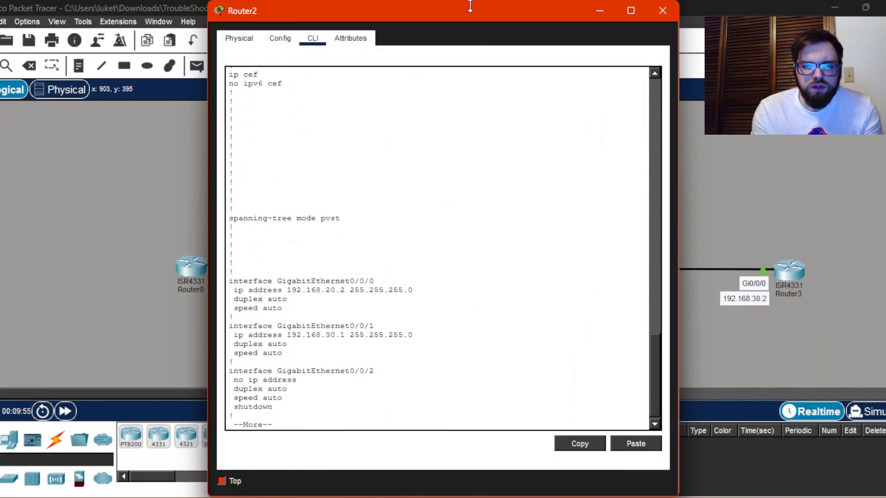
left_click_drag(469, 4, 293, 36)
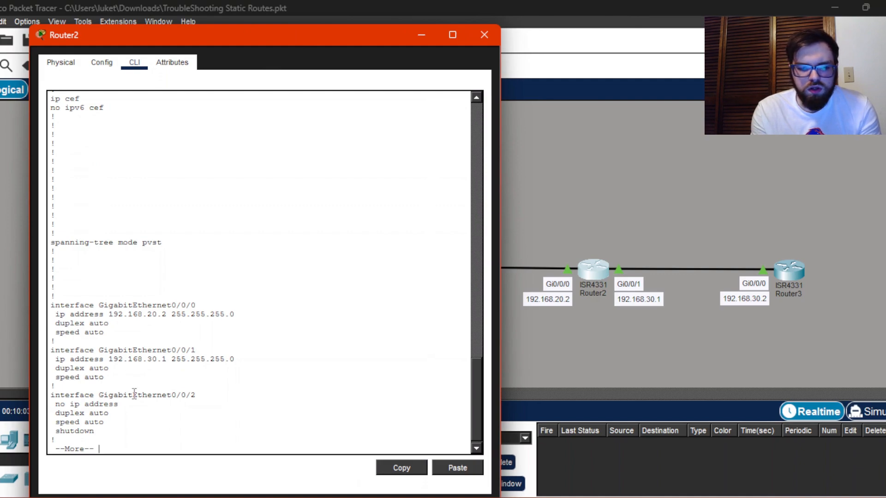
Open Router3's command line and enter privileged EXEC mode
left_click(803, 283)
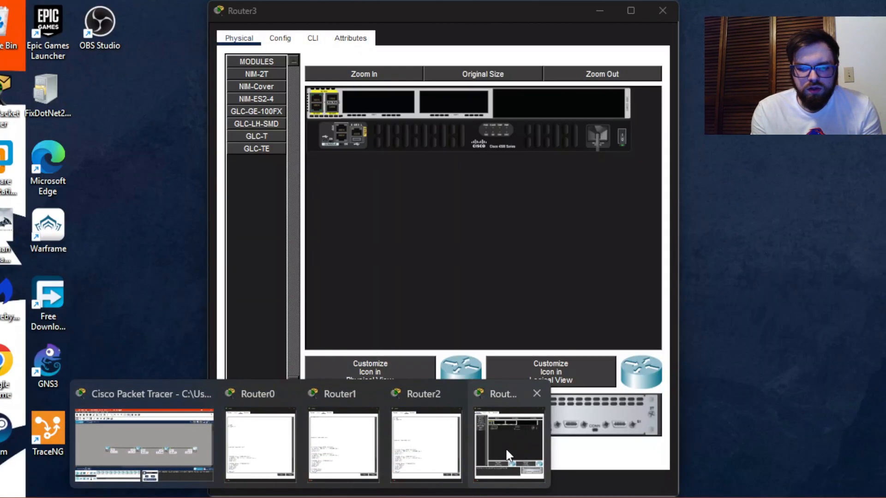
left_click(505, 448)
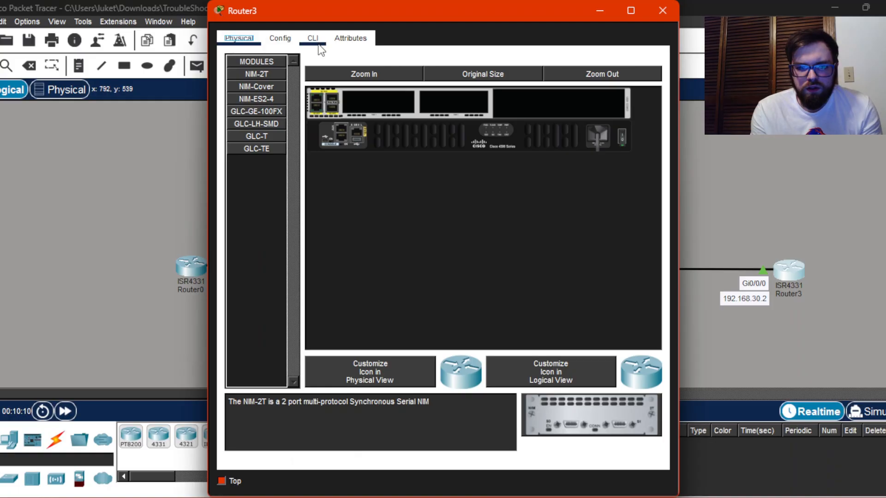
left_click(314, 41)
key("Return")
type("en")
key("Return")
Set the hostname to Router3 in global configuration mode and return to privileged EXEC mode
type("conf t")
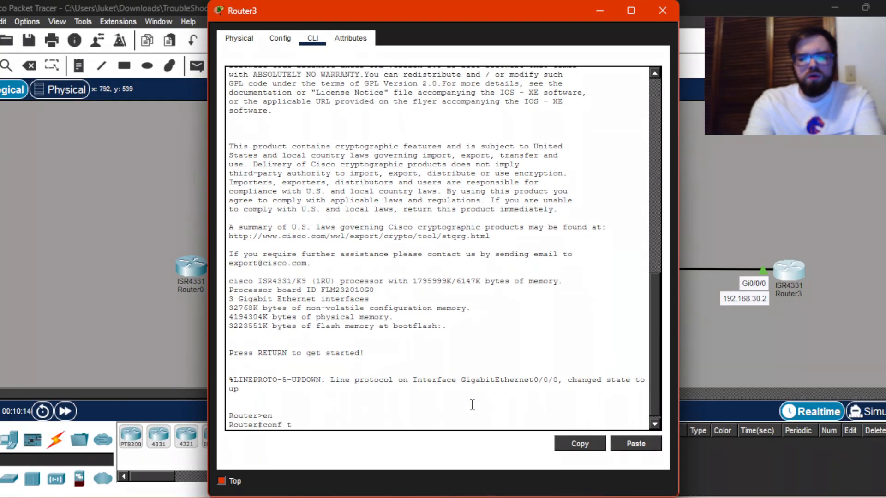
key("Return")
type("hostname Router3")
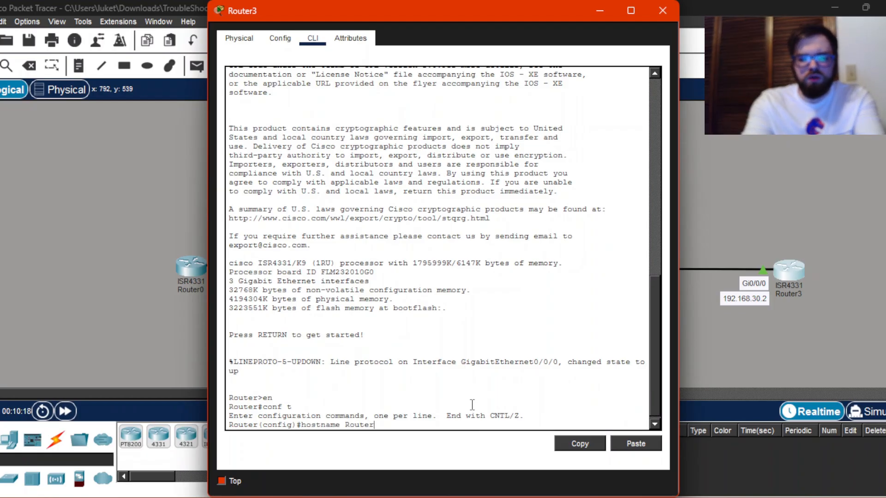
key("Return")
type("exit")
key("Return")
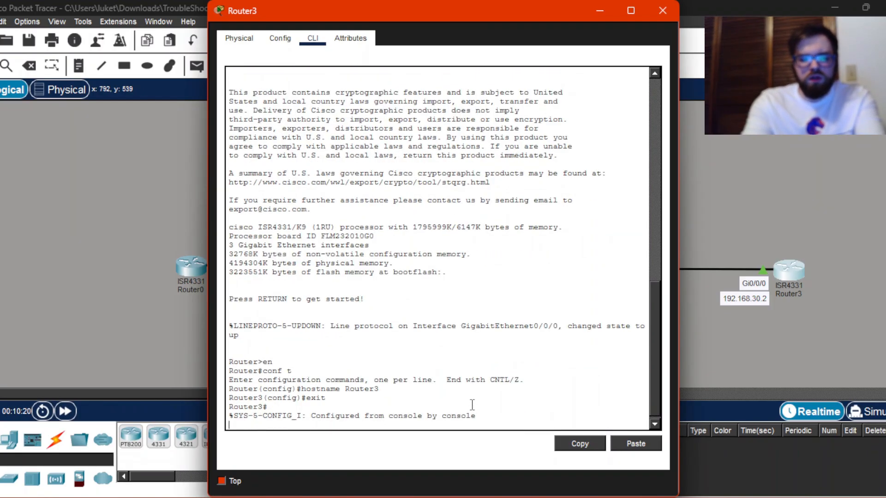
Show Router3's running configuration through the GigabitEthernet interfaces to check their IP addresses, and quit the listing
type("sh run")
key("Return")
key("Return")
key("Return")
key("Return")
key("Return")
key("Return")
key("Return")
key("Return")
key("Return")
key("Return")
key("Return")
key("Return")
key("Return")
key("Return")
key("Return")
key("Return")
key("Return")
key("Return")
key("Return")
key("Return")
key("Return")
key("Return")
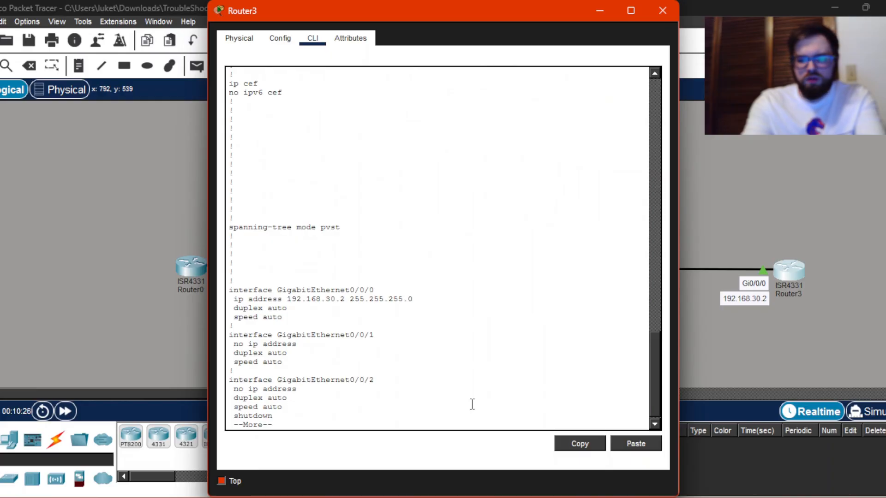
key("q")
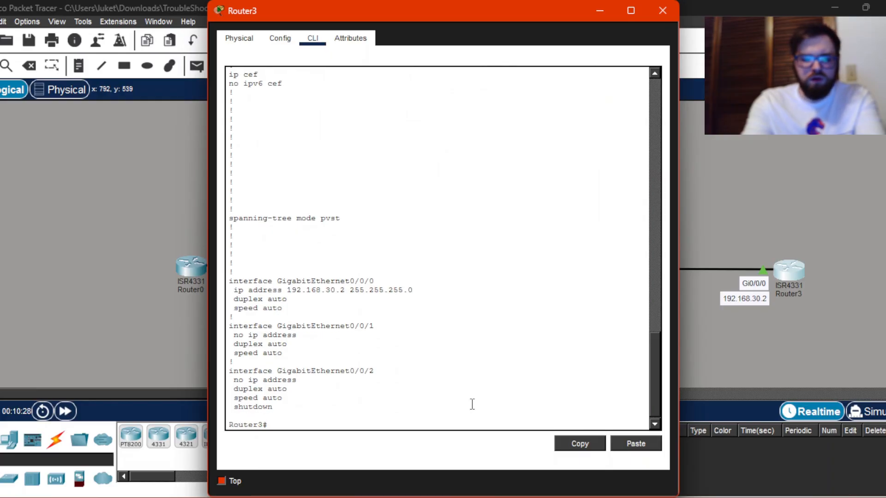
Return to Router0's command line and page through the rest of its running configuration to check the static route
type("e")
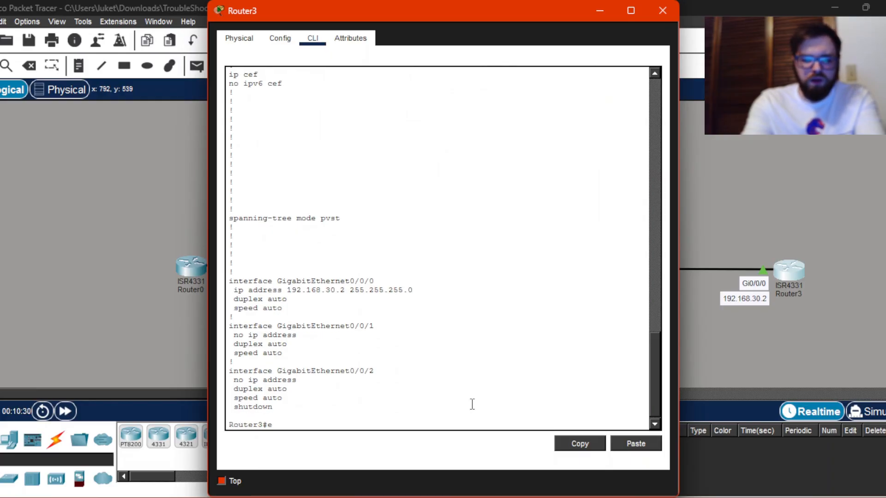
left_click(119, 302)
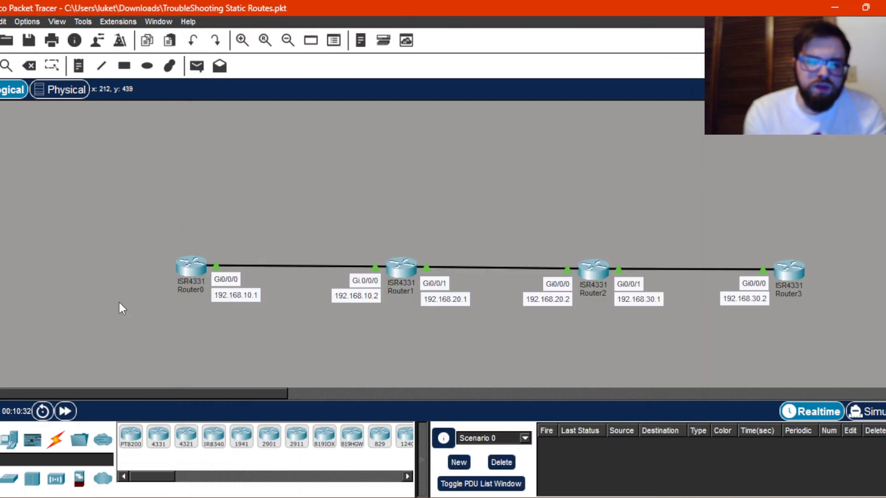
left_click(189, 270)
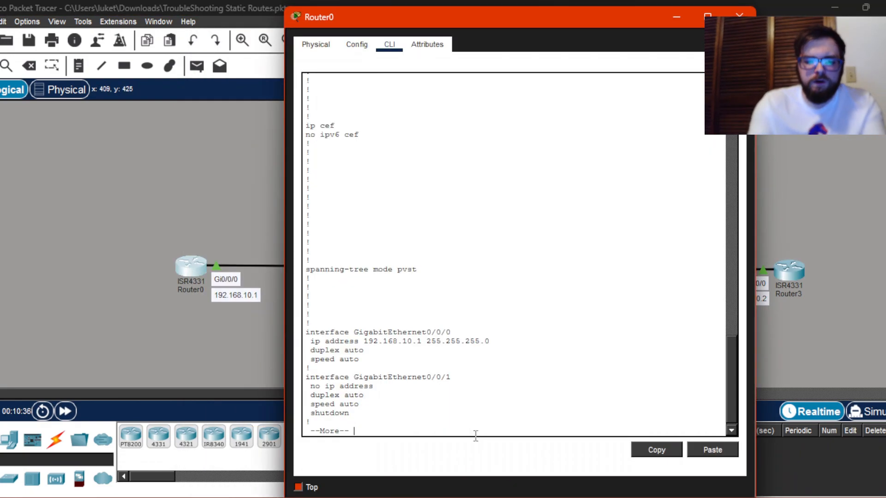
key("space")
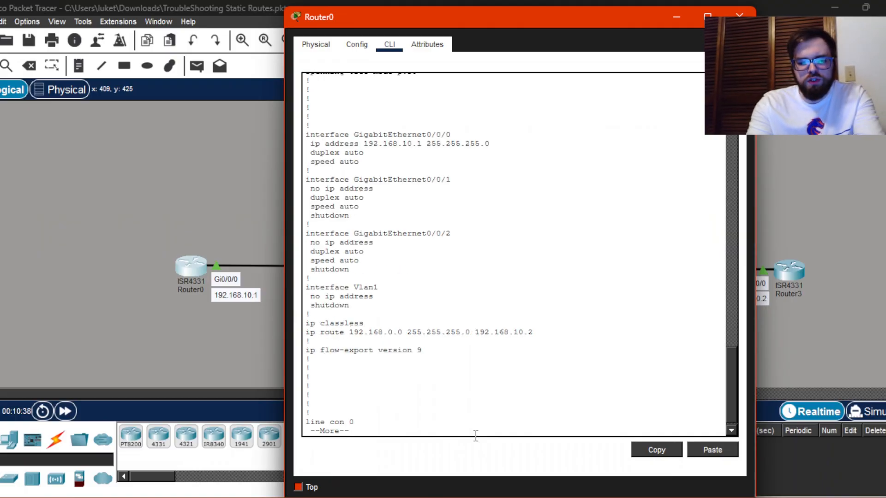
key("space")
Ping Router3's address 192.168.30.2 from Router0
type("ping 192.168.")
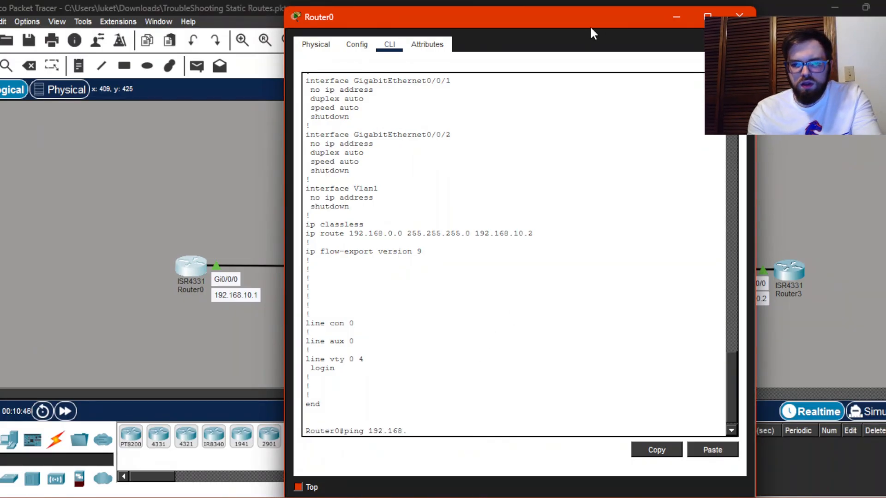
left_click_drag(588, 29, 552, 25)
type(".30 ")
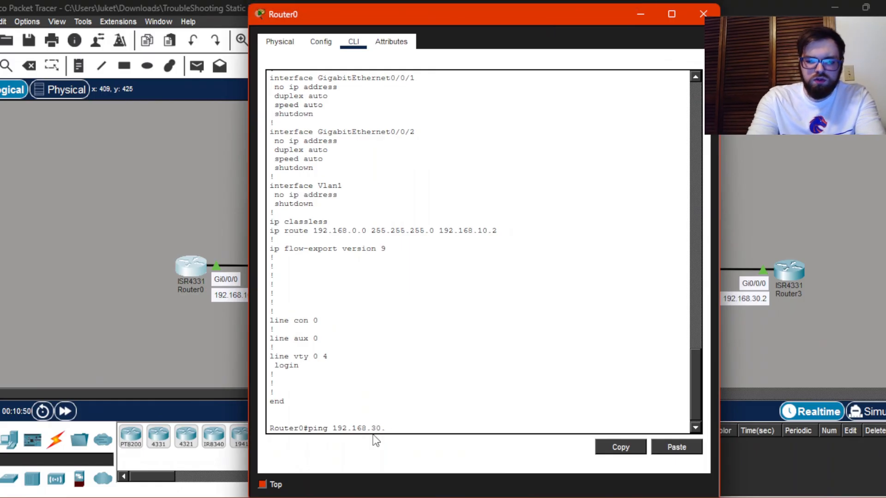
type("2")
key("Return")
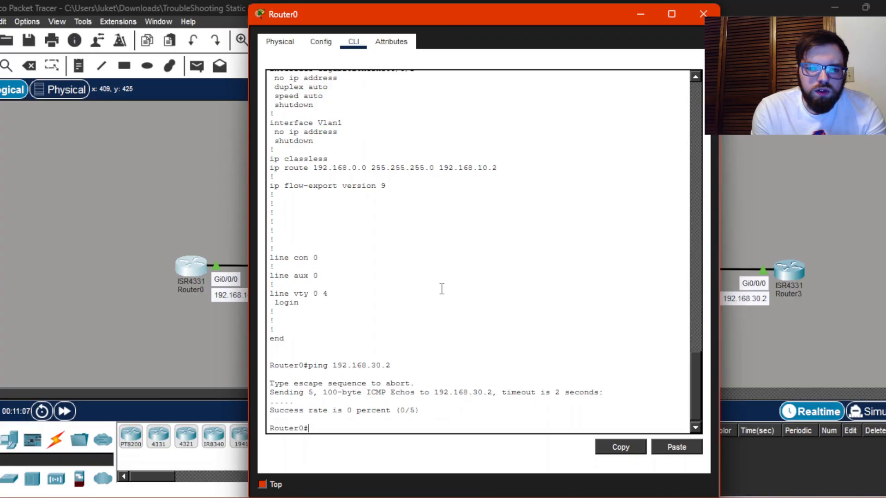
Examine the destination network, mask and next hop of Router0's static route against the topology
scroll(441, 288, "up", 2)
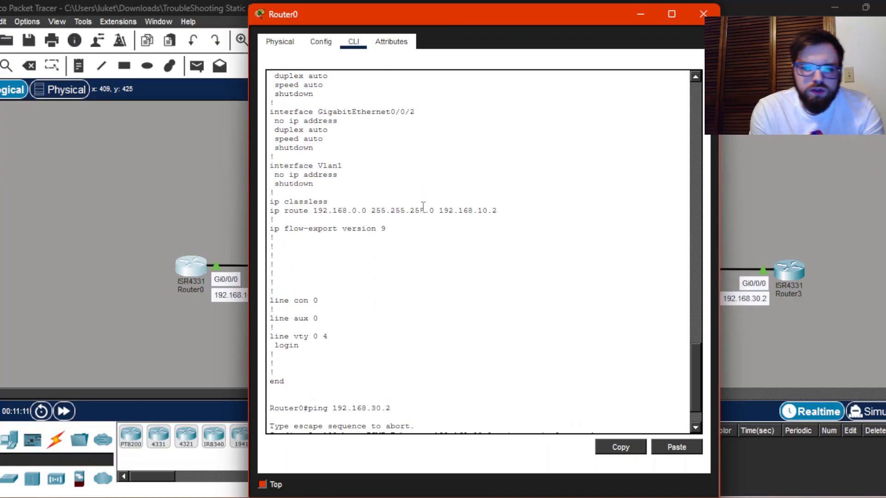
left_click_drag(456, 13, 635, 49)
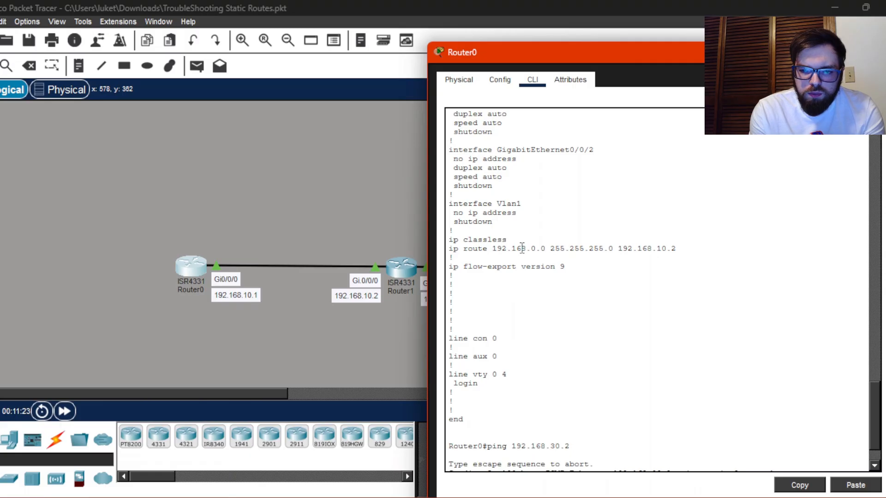
left_click_drag(525, 251, 545, 251)
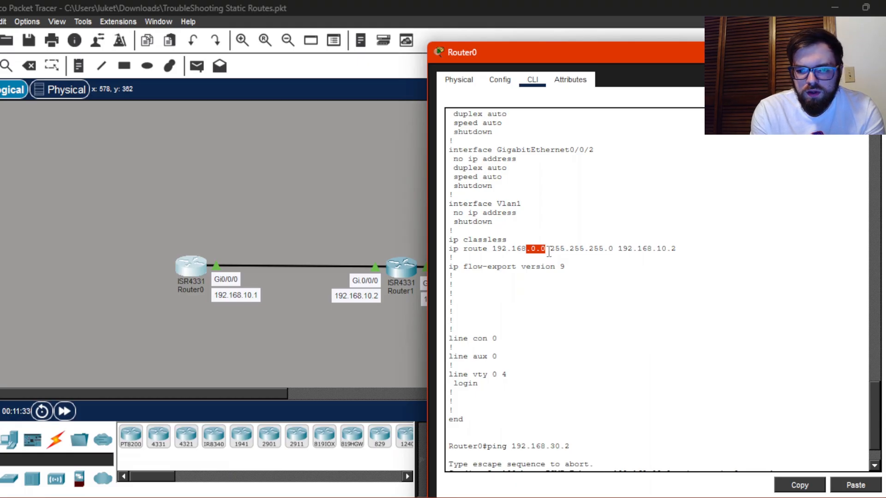
left_click(605, 255)
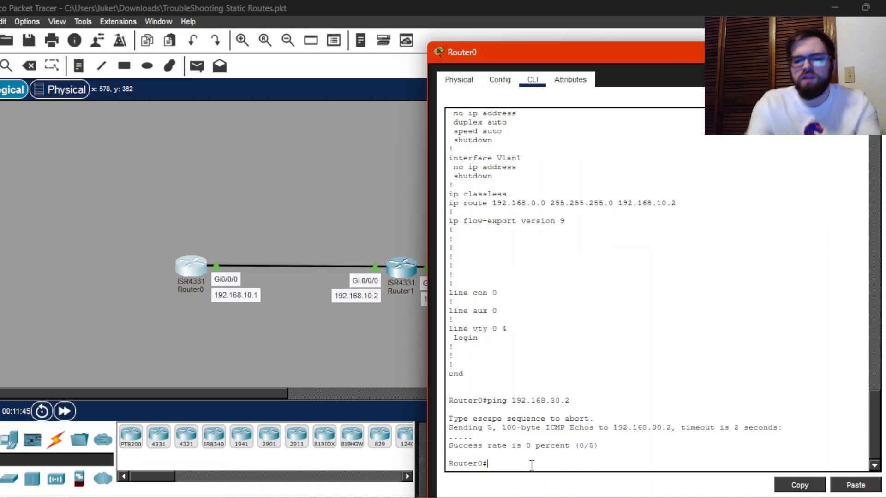
Add a default route on Router0 in global configuration mode with ip route 0.0.0.0 0.0.0.0 192.168.10.2
key("Return")
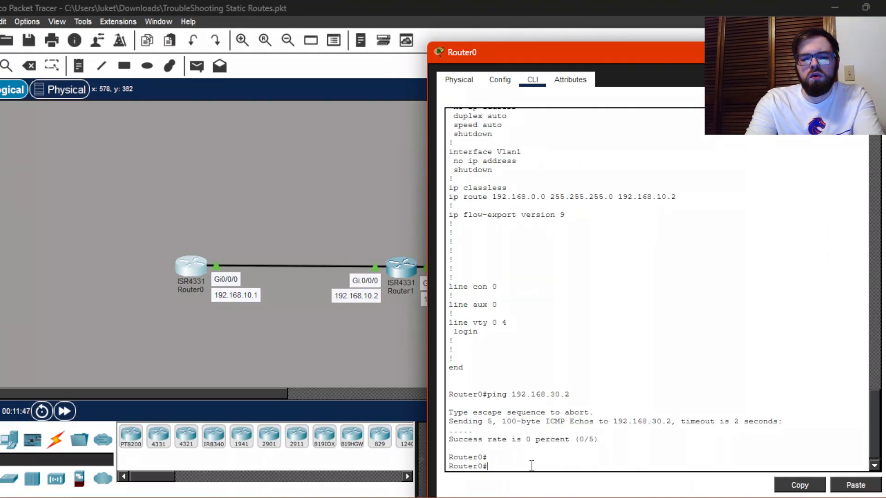
type("conf t")
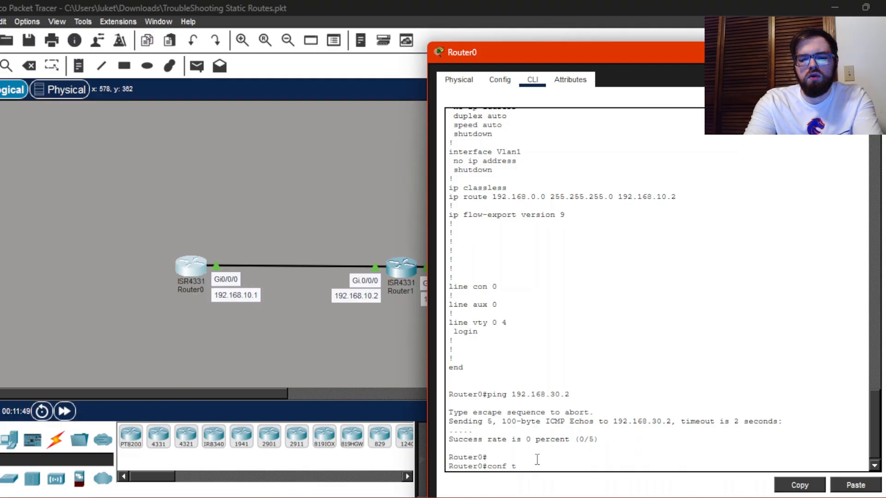
key("Return")
type("0.0")
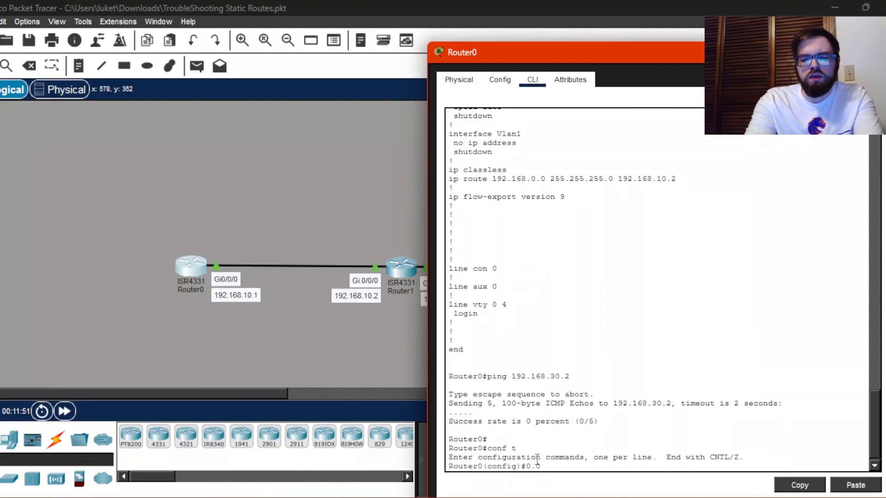
type(".0.0 0.0.0.0")
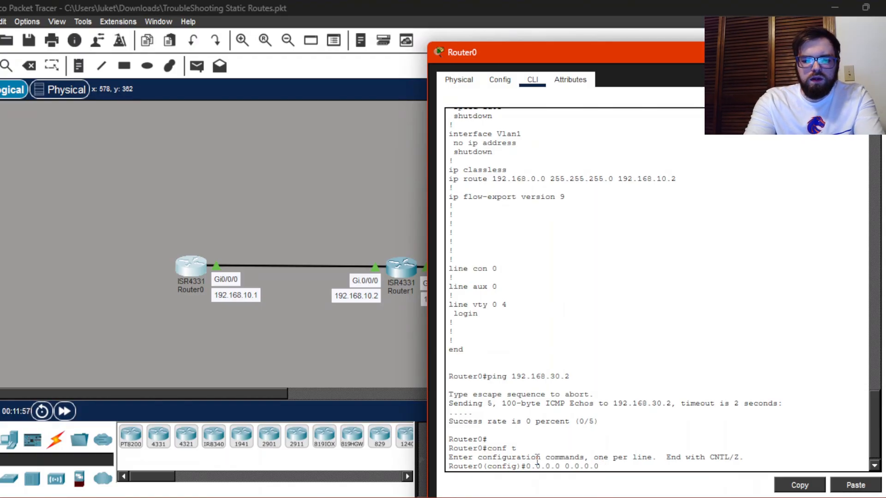
type(" 192.168.10.2")
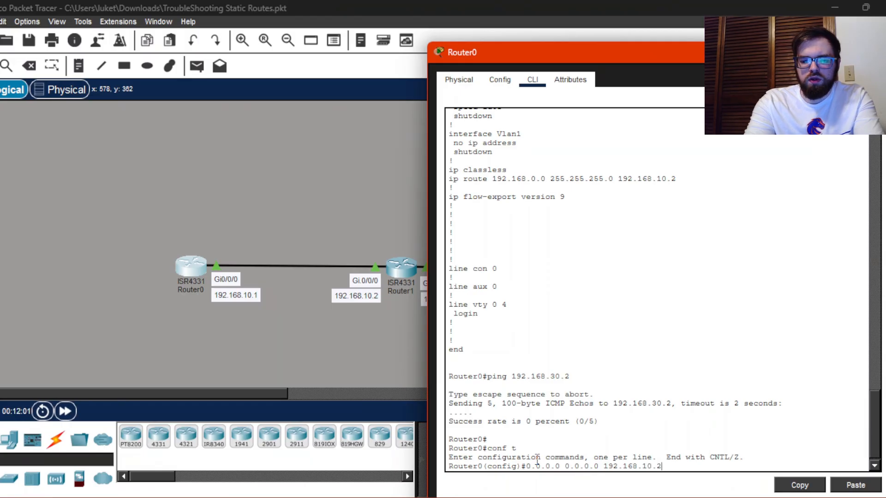
key("Return")
key("Up")
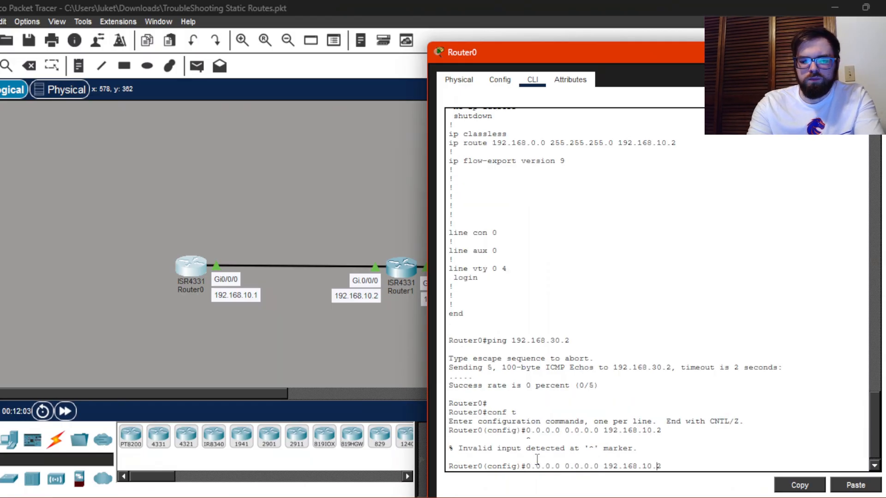
key("ctrl+Left")
key("ctrl+Left")
key("ctrl+Left")
type("ip r")
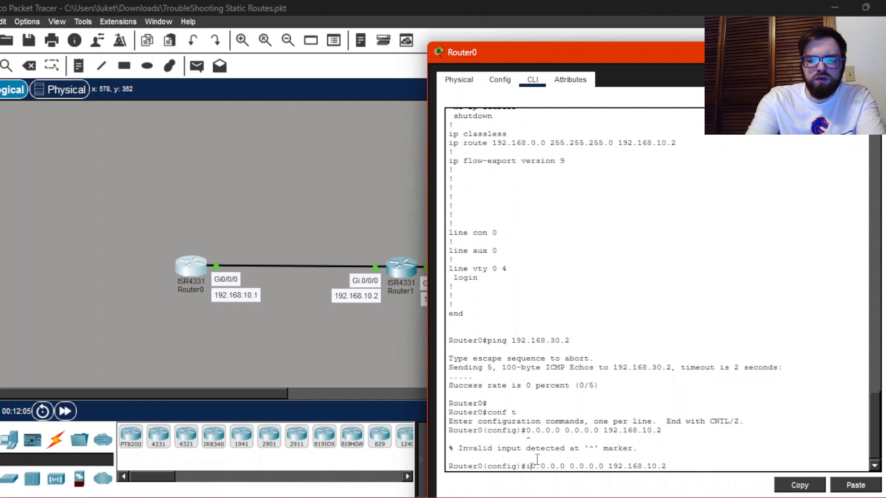
type("oute")
key("Return")
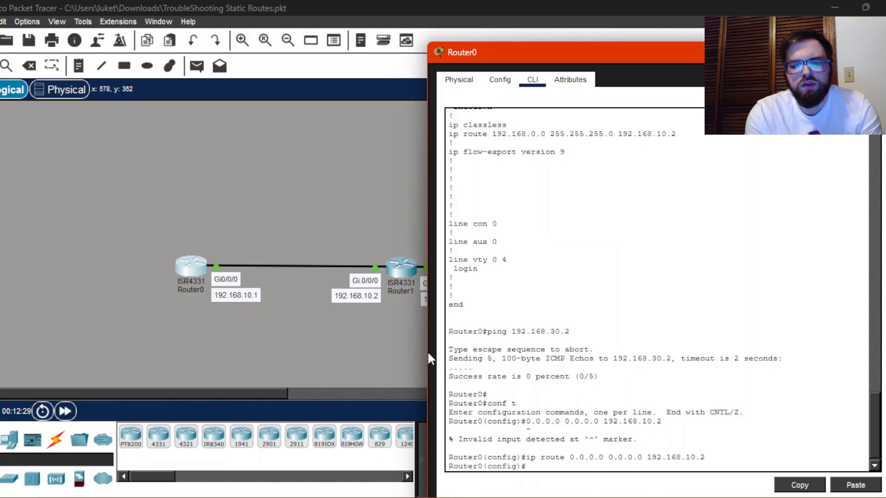
Open Router3's command line and show its running configuration down past the static route entries
left_click(316, 351)
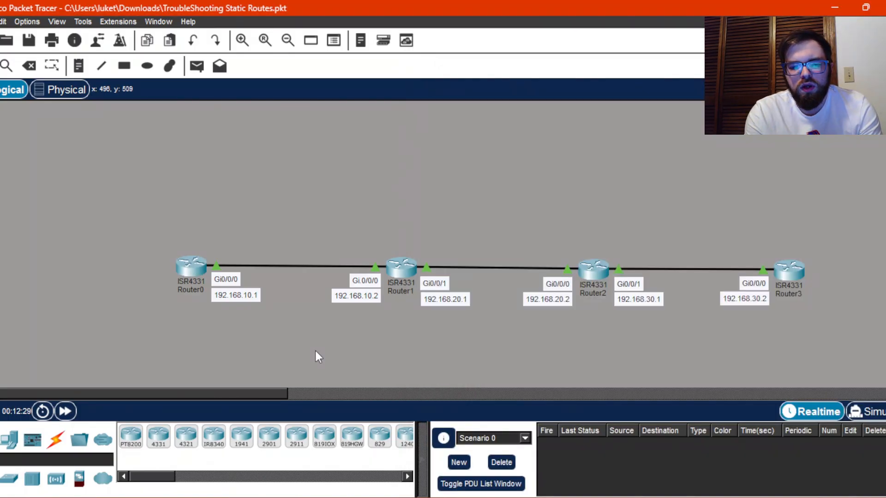
left_click(789, 272)
scroll(429, 349, "down", 1)
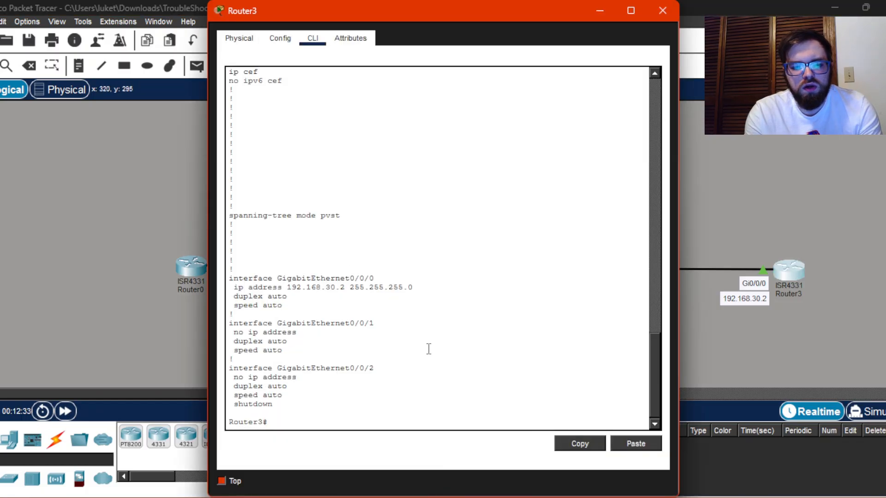
scroll(429, 349, "up", 3)
scroll(428, 349, "down", 3)
type("sh")
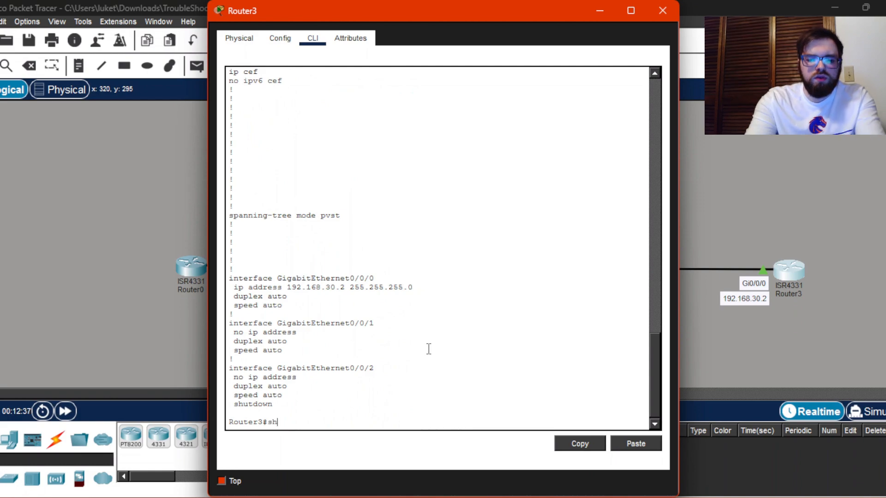
type(" run")
key("Return")
key("Return")
key("Return")
key("Return")
key("Return")
key("Return")
key("Return")
key("Return")
key("Return")
key("Return")
key("Return")
key("Return")
key("Return")
key("Return")
key("Return")
key("Return")
key("Return")
key("Return")
key("Return")
key("Return")
key("Return")
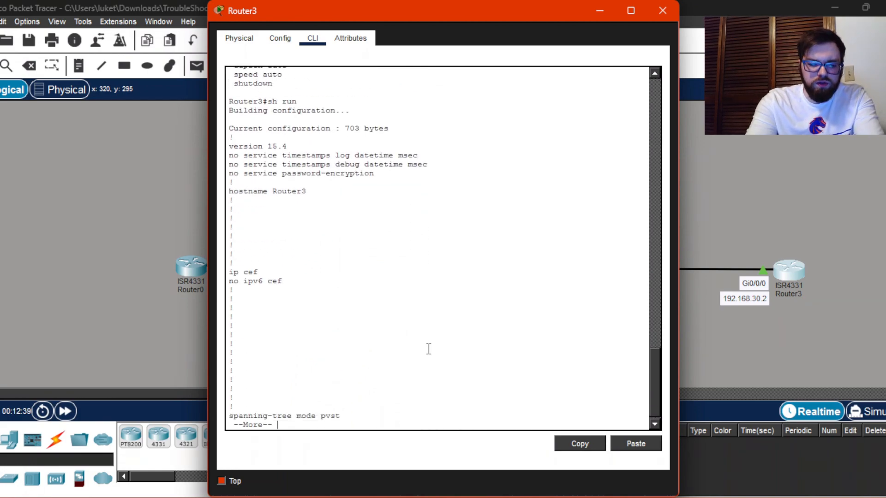
key("Return")
key("Return")
key("Return")
key("Return")
key("Return")
key("Return")
key("Return")
key("Return")
key("Return")
key("Return")
key("Return")
key("Return")
key("Return")
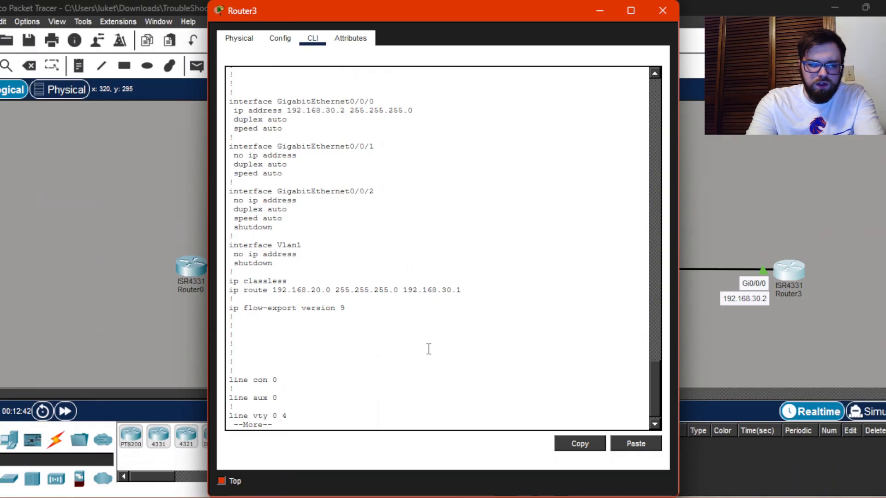
Compare Router3's static route with the topology labels and page to the end of the configuration listing
double_click(424, 290)
triple_click(424, 291)
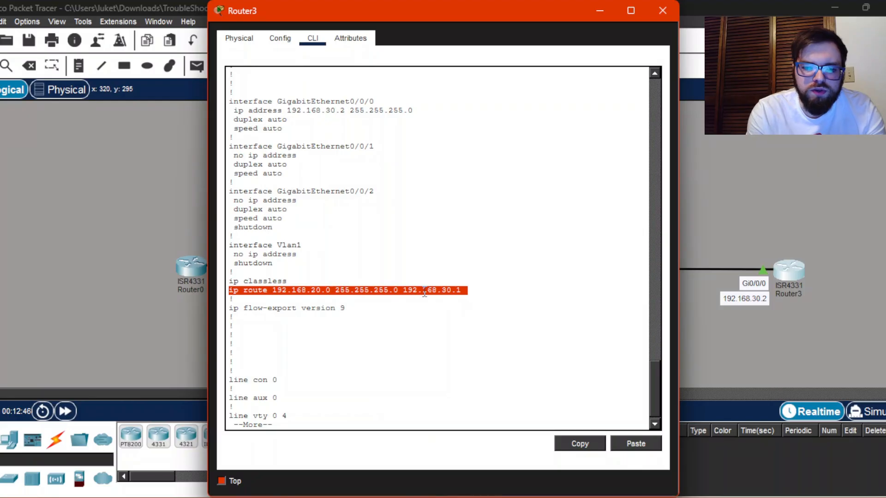
left_click_drag(471, 9, 370, 25)
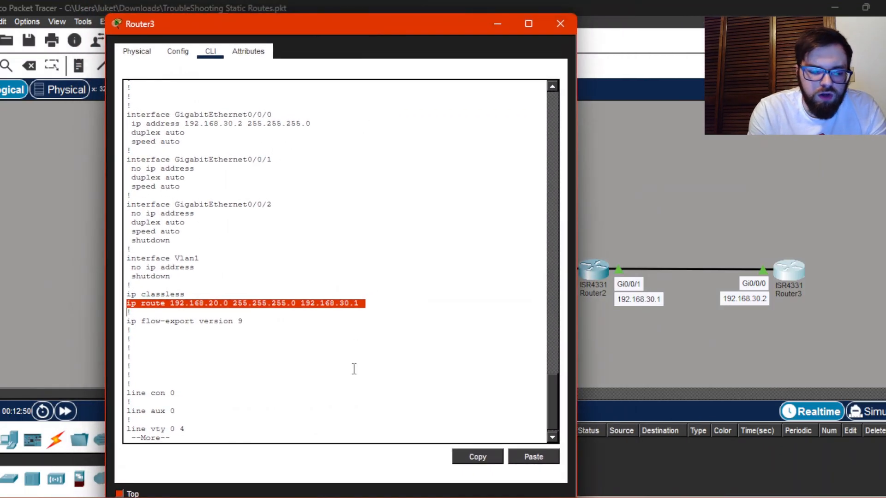
key("space")
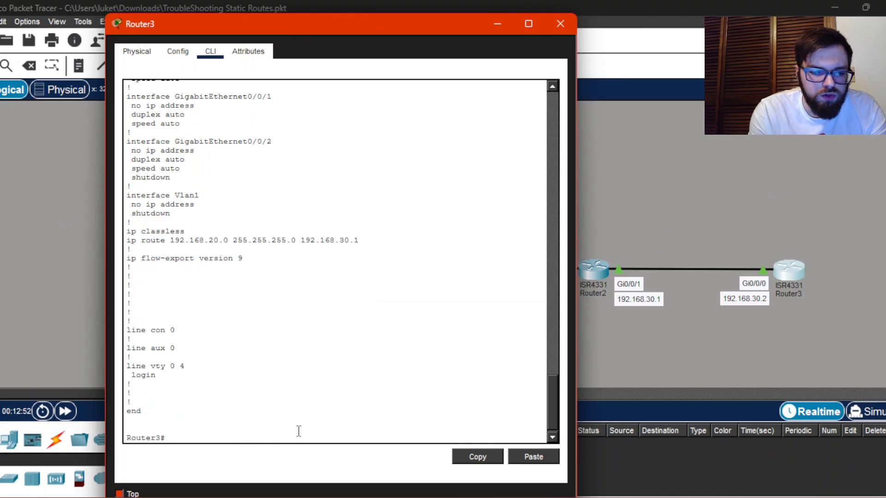
Copy Router3's static route line and remove it in global configuration mode with no ip route 192.168.20.0 255.255.255.0 192.168.30.1
triple_click(272, 240)
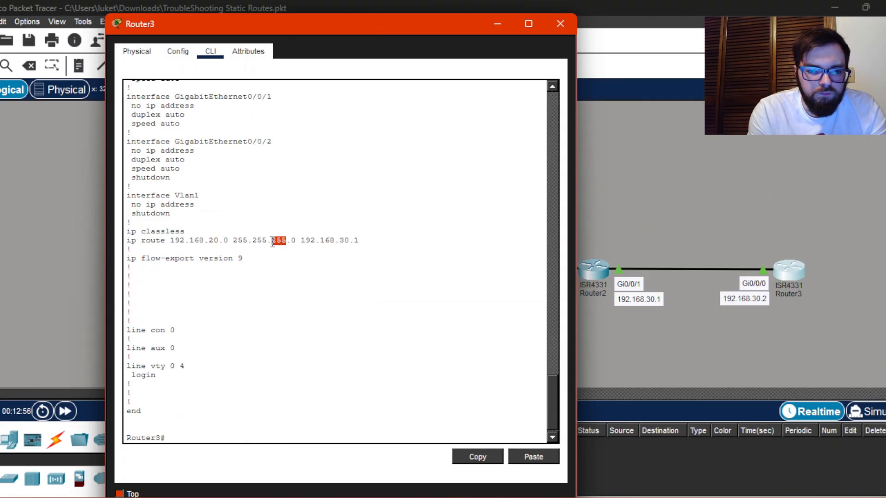
left_click(478, 458)
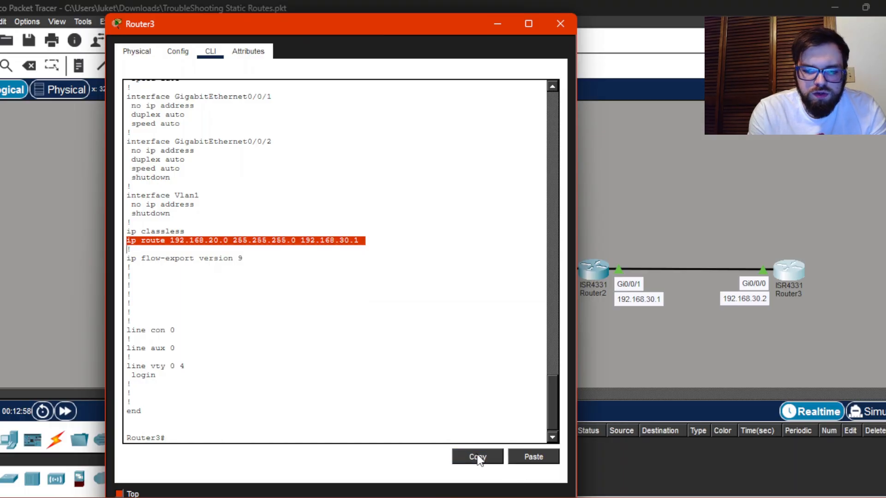
left_click(202, 428)
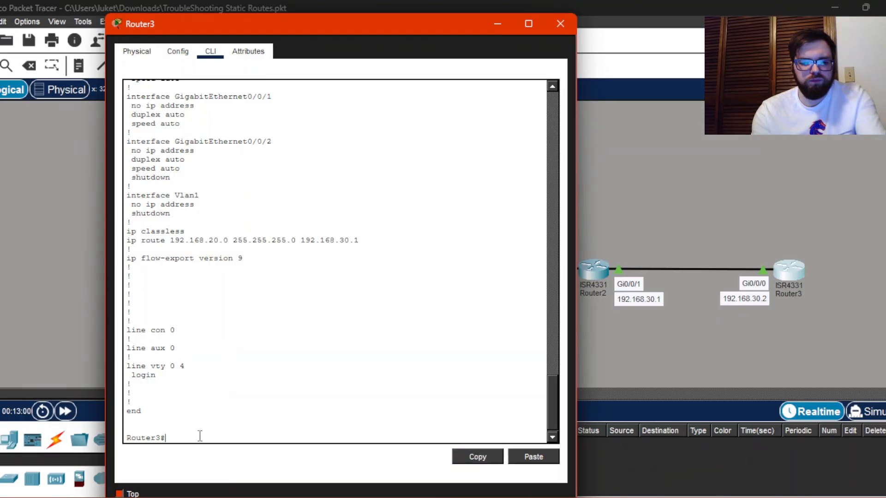
type("conf t")
key("Return")
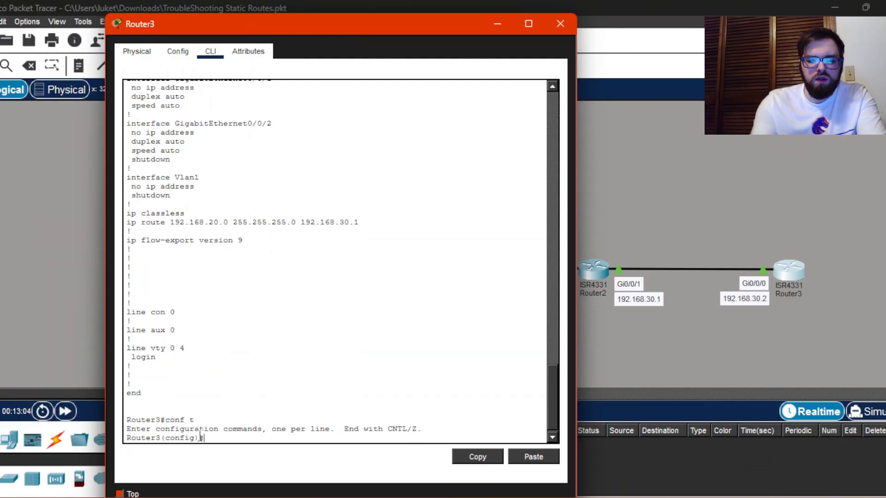
type("no")
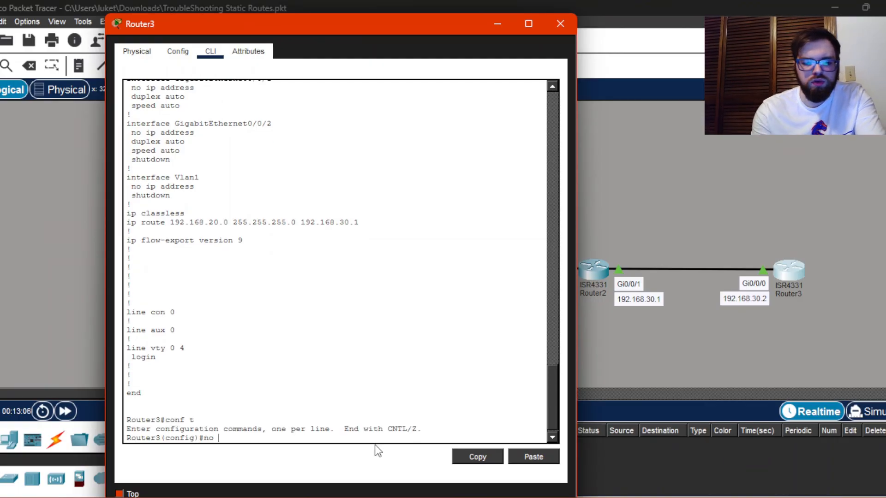
left_click(518, 462)
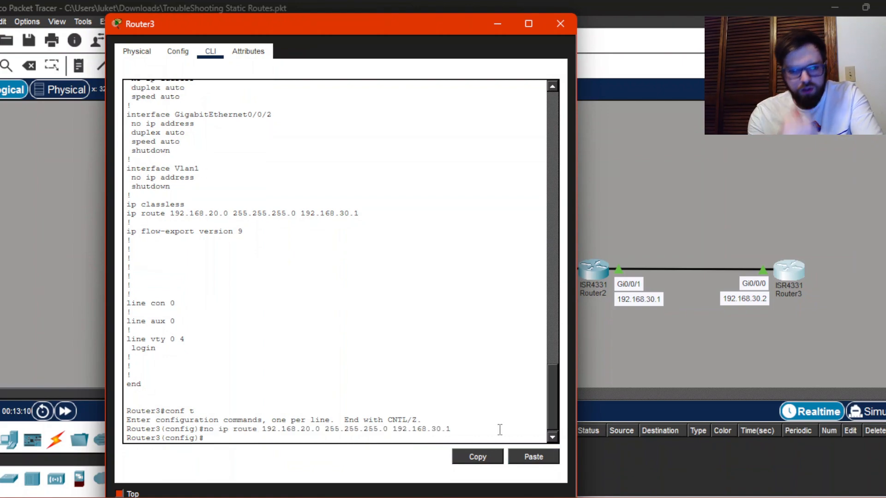
Add a static route on Router3 in global configuration mode with ip route 192.168.0.0 255.255.255.0 192.168.30.1
type("up")
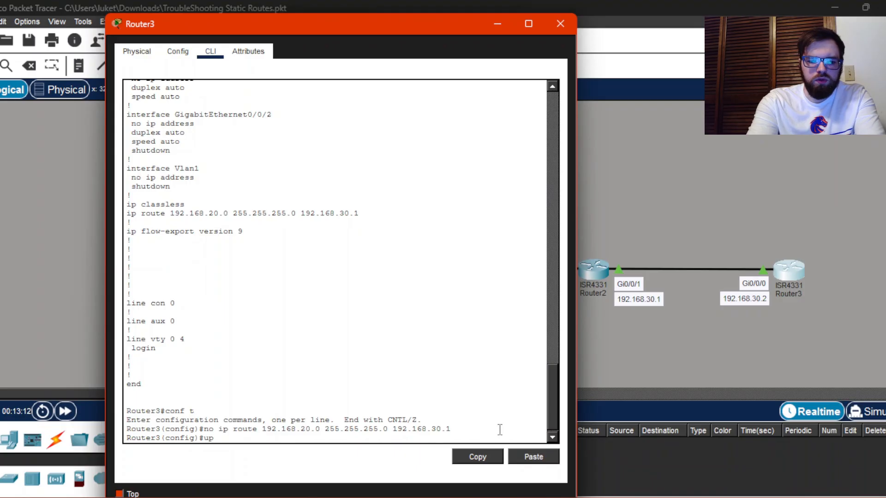
key("BackSpace")
type("ip")
key("BackSpace")
type("route 192.")
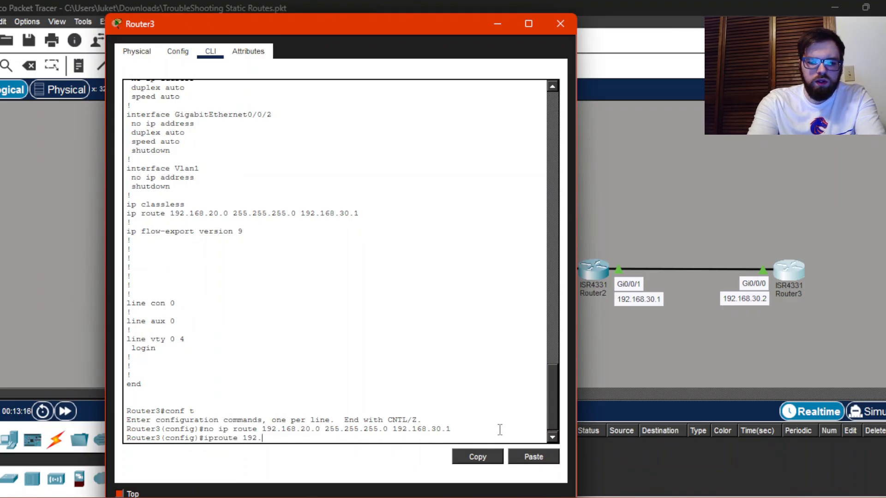
key("Left")
key("Left")
key("Left")
key("Left")
key("Left")
key("Left")
key("Left")
key("Left")
key("Left")
key("Left")
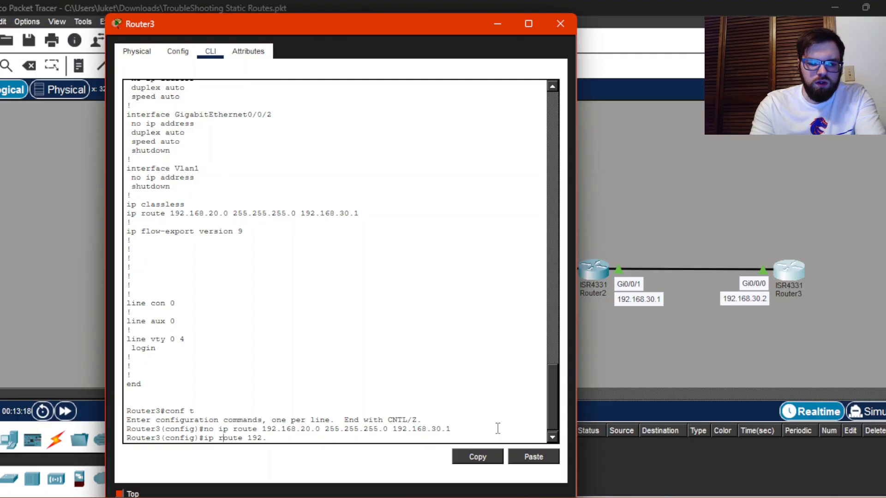
type("192.16")
key("BackSpace")
key("BackSpace")
key("BackSpace")
type(".")
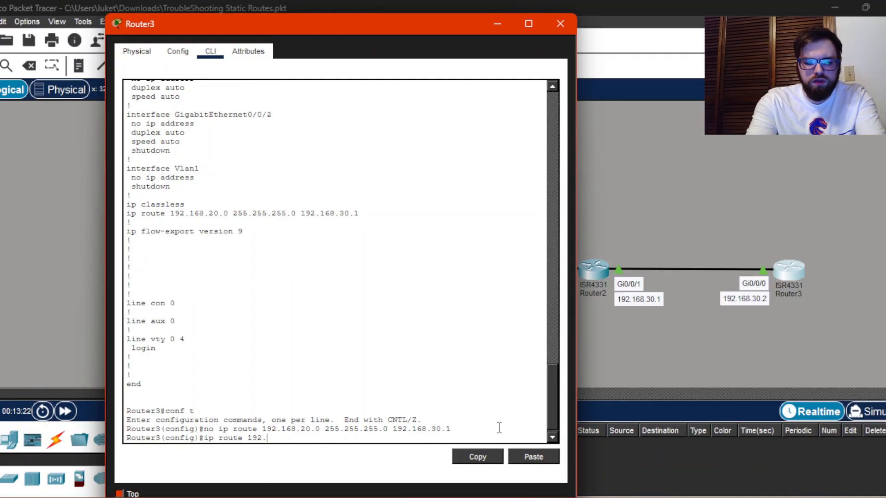
type("168.0.0 25")
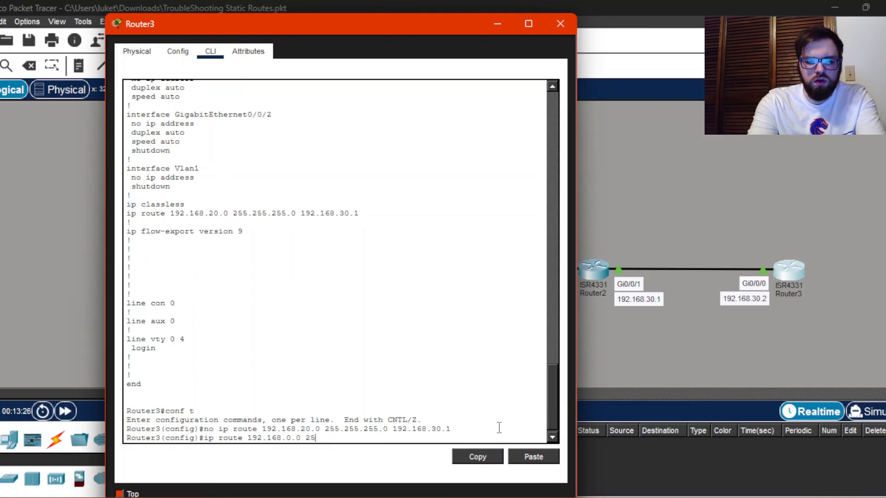
type("5.255.255.0")
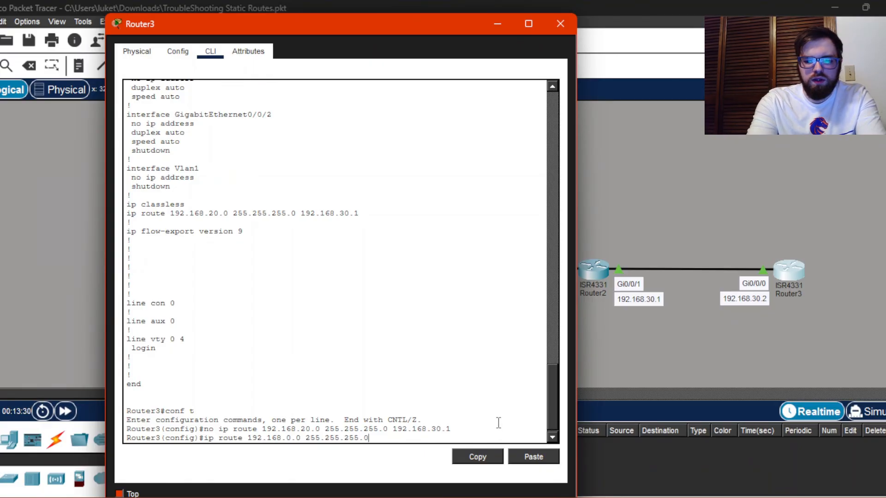
type(" 192.168.30.1")
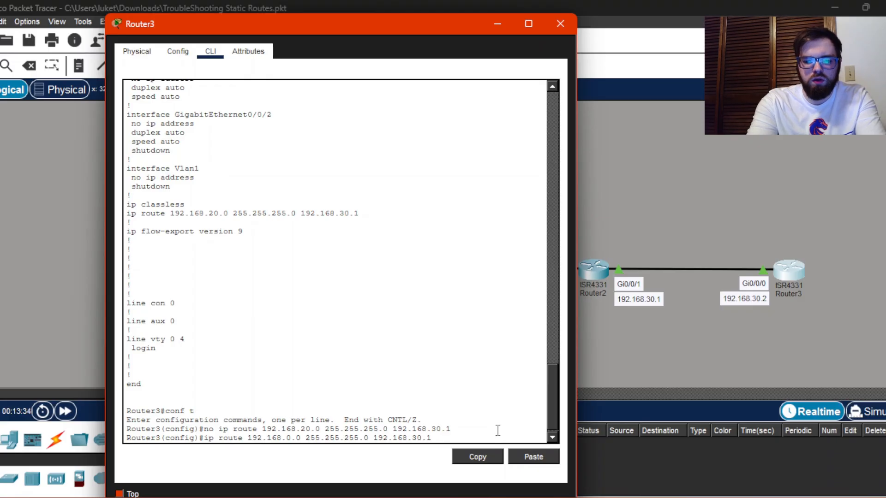
key("Return")
Add a default route on Router3 with ip route 0.0.0.0 0.0.0.0 192.168.30.1
type("ip route ")
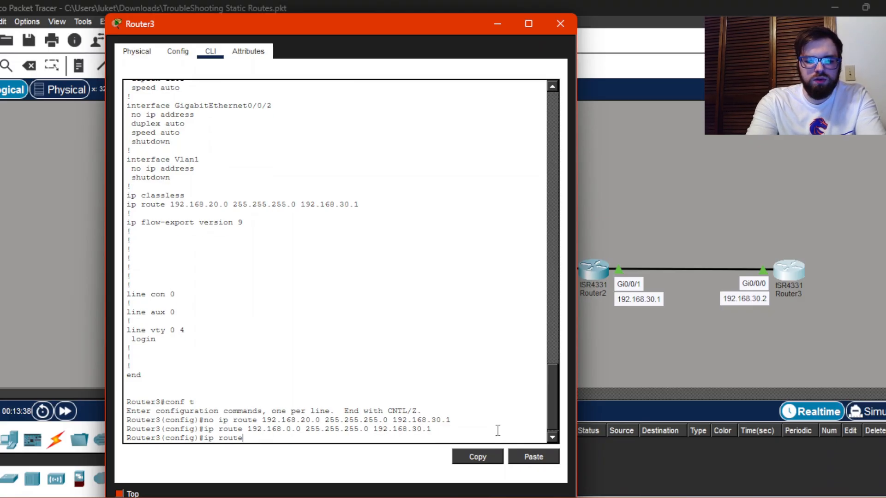
type("0.0.0.0 0.0.0.0 192.168.30.1")
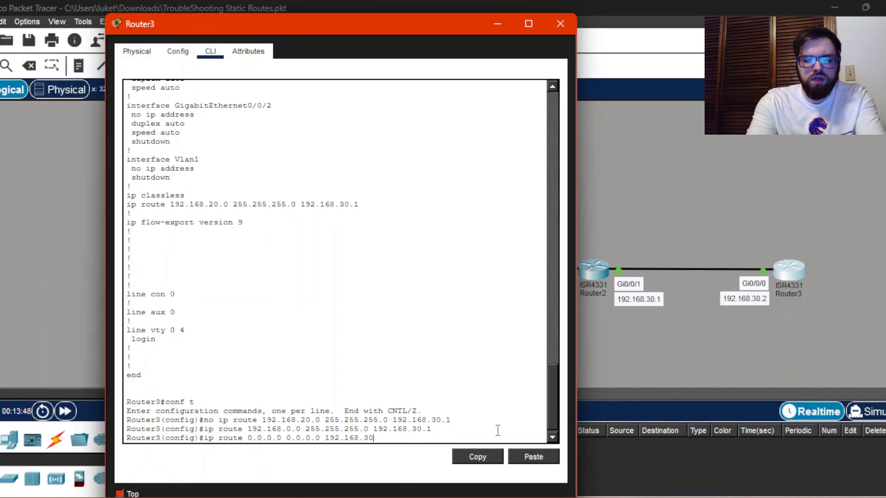
key("Return")
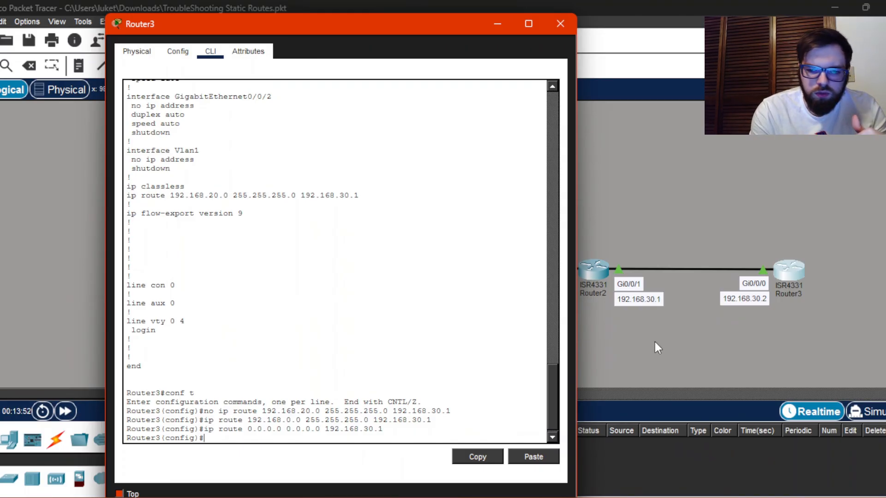
Exit Router3's configuration mode and show its running configuration down past the static route entries
type("exit")
key("Return")
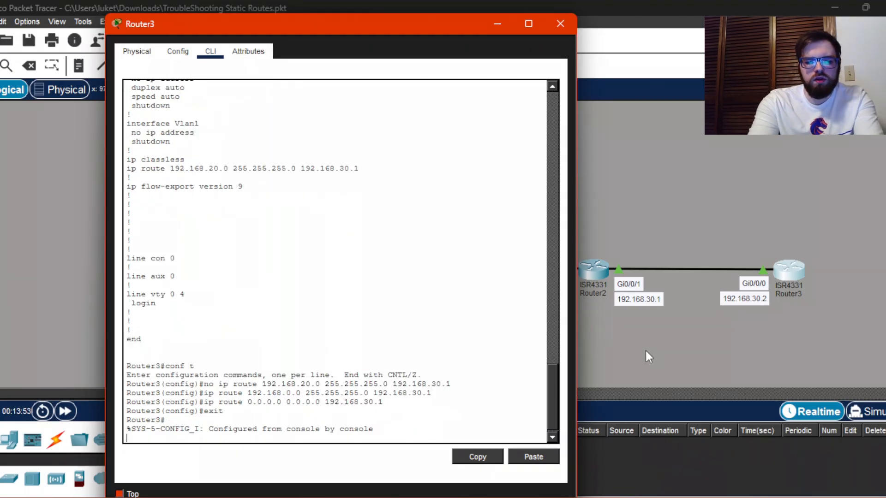
key("Return")
type("sh run")
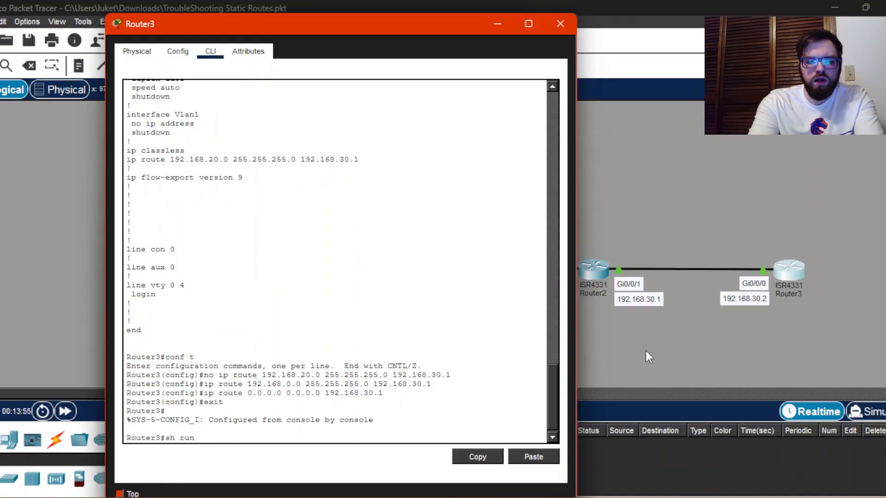
key("Return")
key("space")
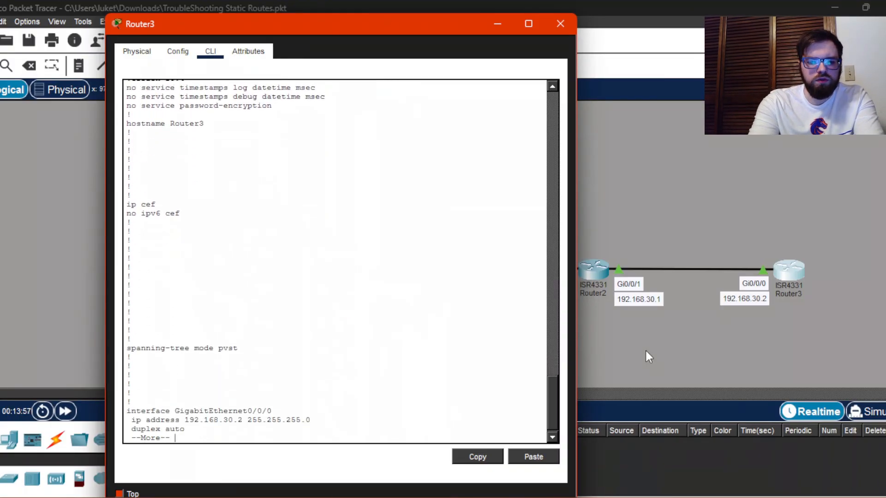
key("space")
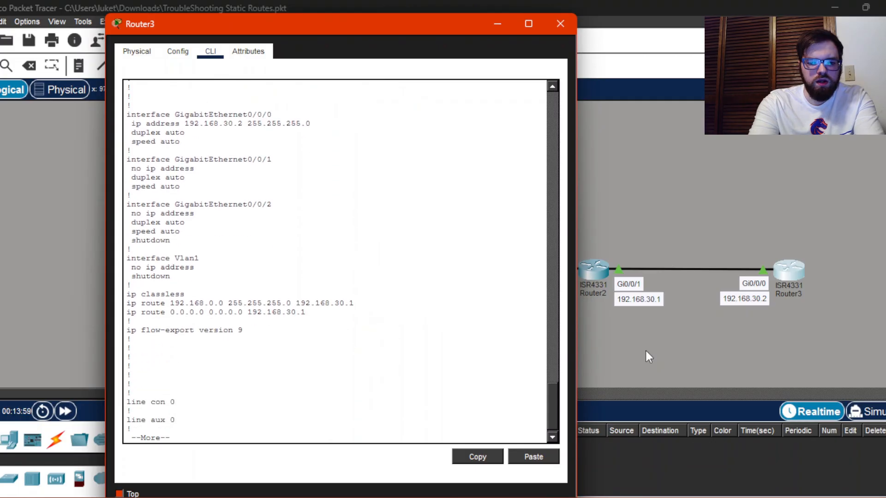
Open Router1's command line beside the topology and page through its running configuration to check the static route against the interface labels
left_click(696, 342)
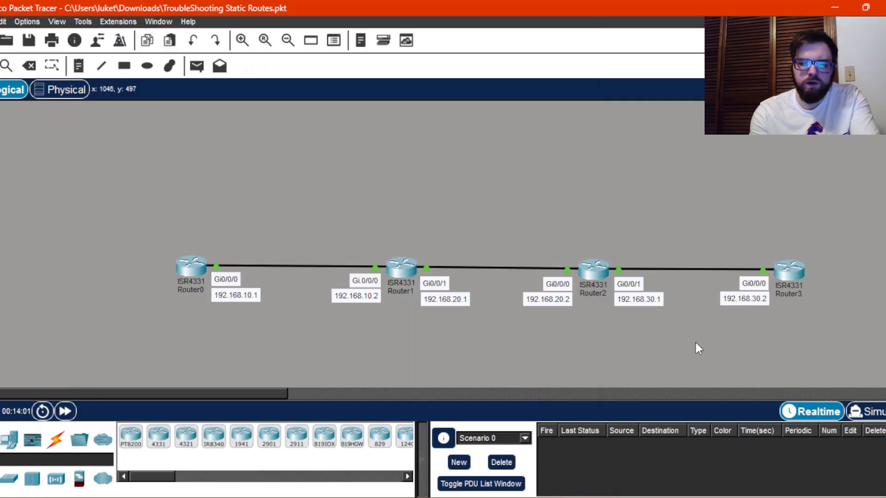
left_click(397, 264)
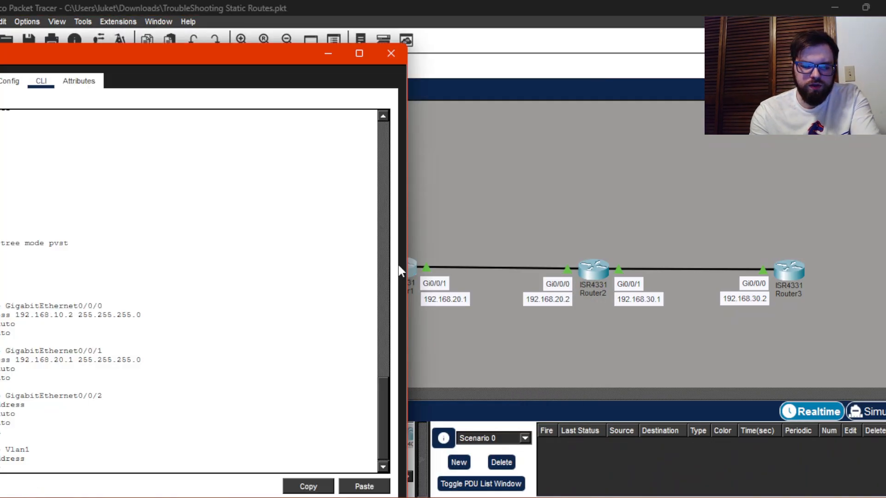
left_click_drag(204, 53, 745, 56)
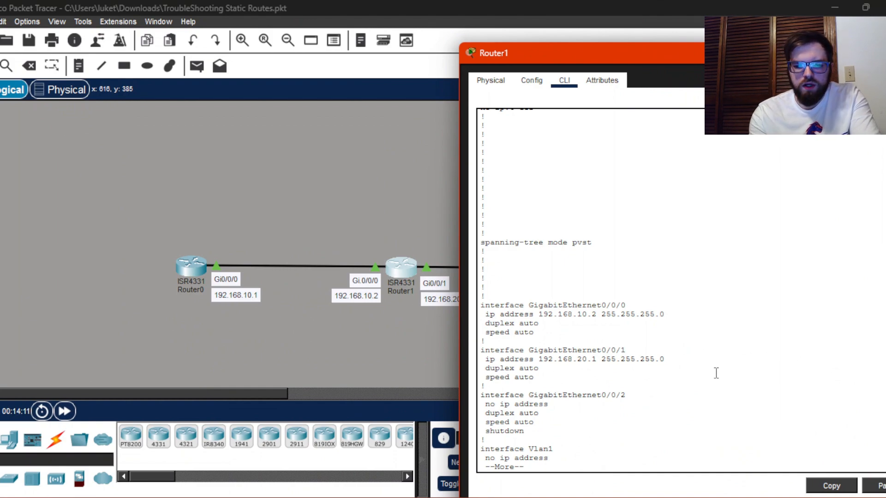
key("Return")
key("Return")
key("Return")
key("Return")
key("Return")
key("Return")
key("Return")
key("Return")
key("Return")
key("Return")
key("Return")
key("Return")
key("Return")
key("Return")
key("Return")
key("Return")
key("Return")
key("Return")
key("Return")
key("Return")
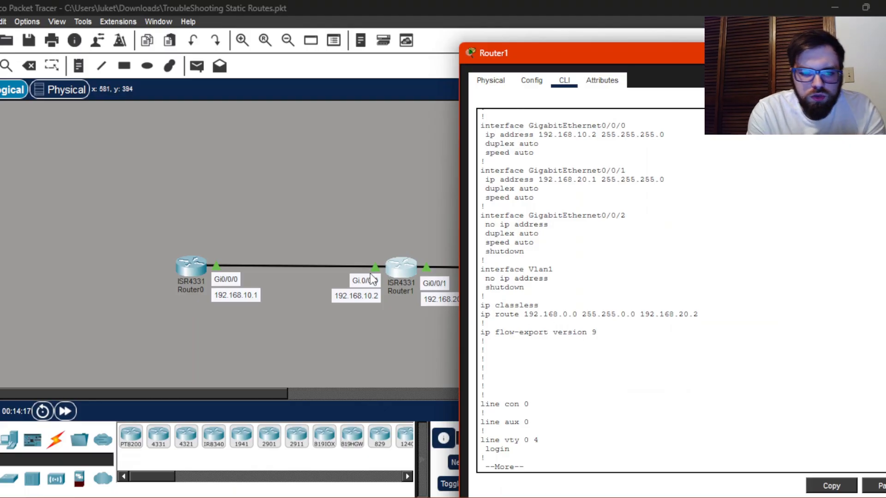
left_click_drag(608, 49, 548, 40)
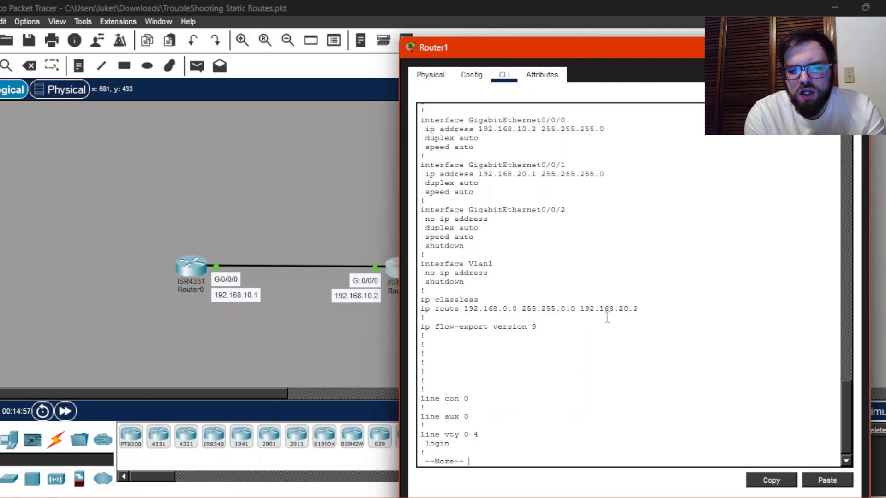
key("space")
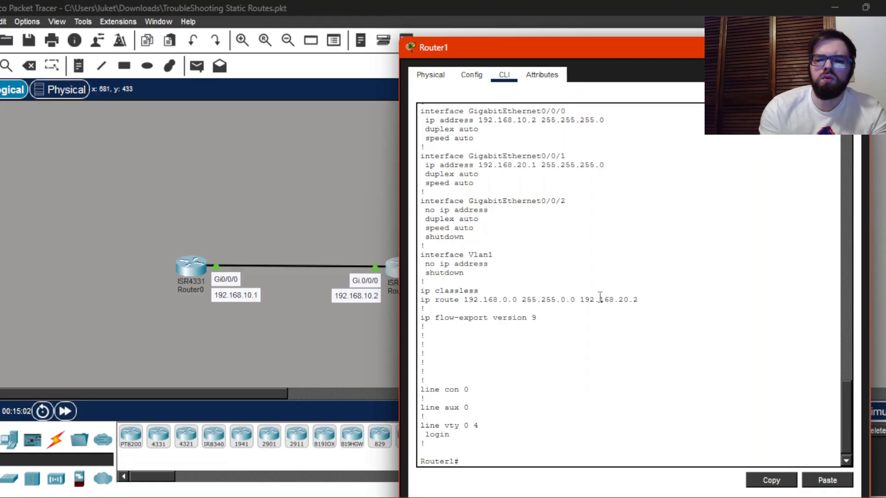
Copy Router1's existing static route line and enter it again in global configuration mode as ip route 192.168.0.0 255.255.0.0 192.168.20.2
triple_click(598, 294)
left_click(597, 306)
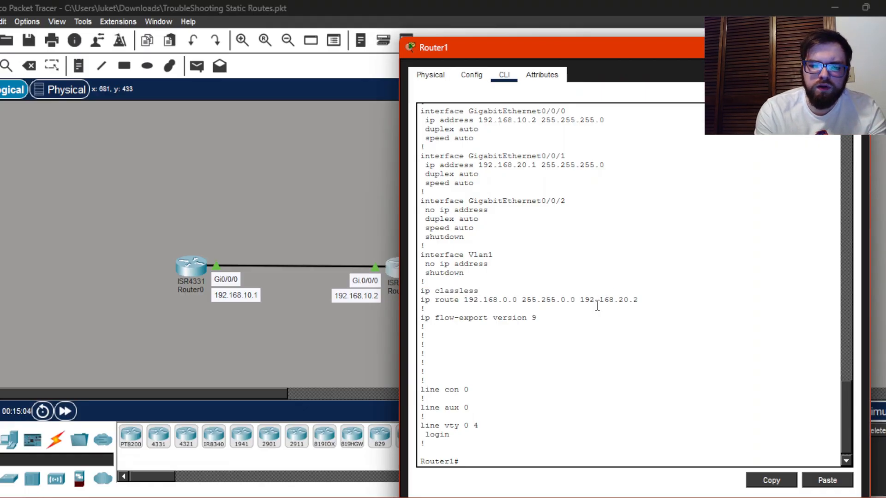
triple_click(597, 302)
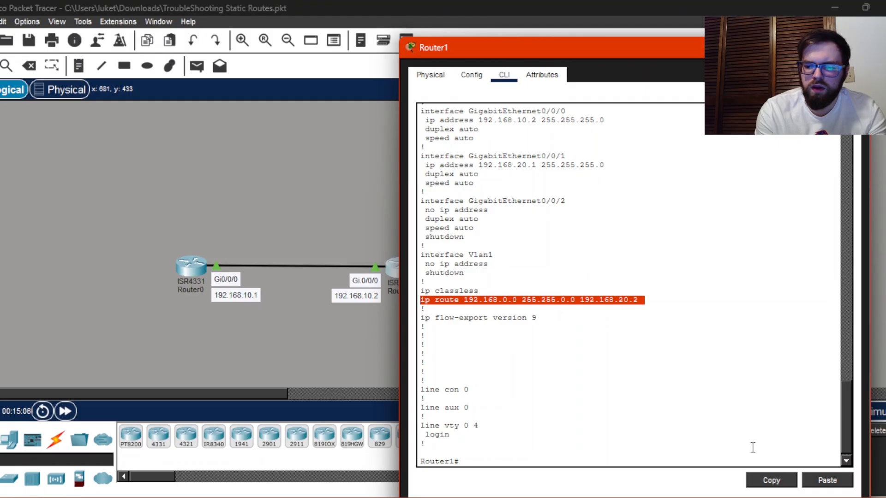
left_click(769, 481)
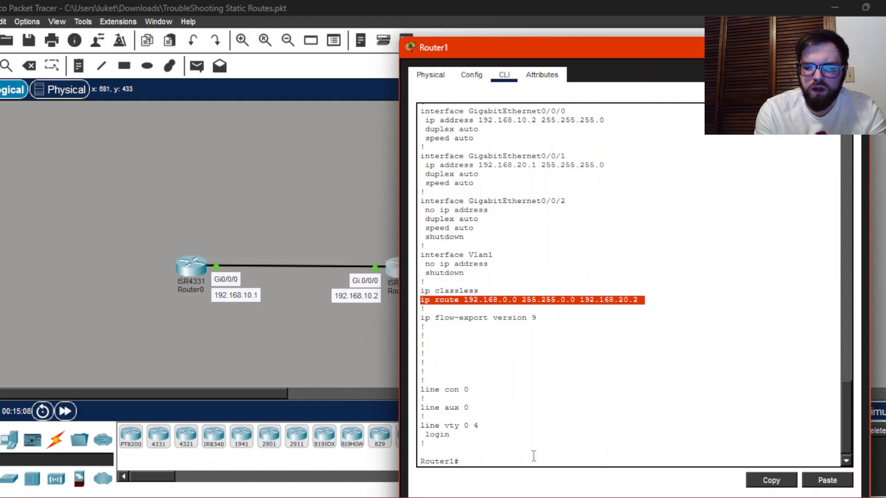
left_click(534, 456)
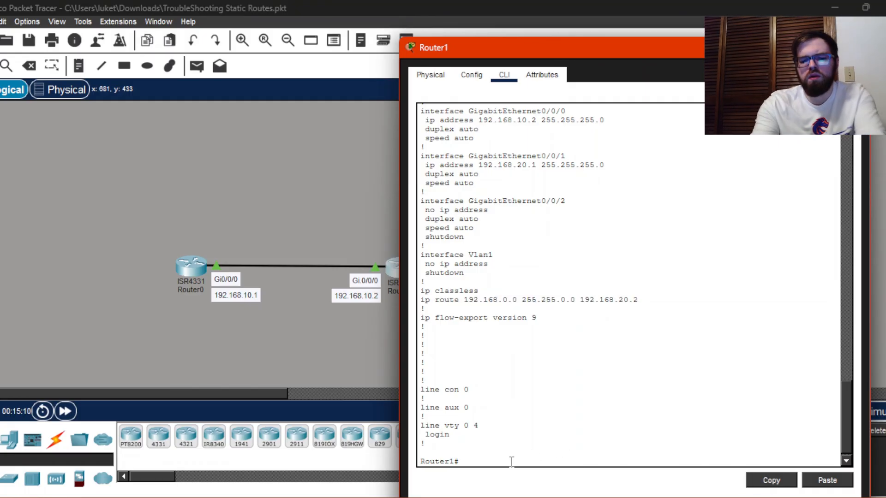
type("conf t")
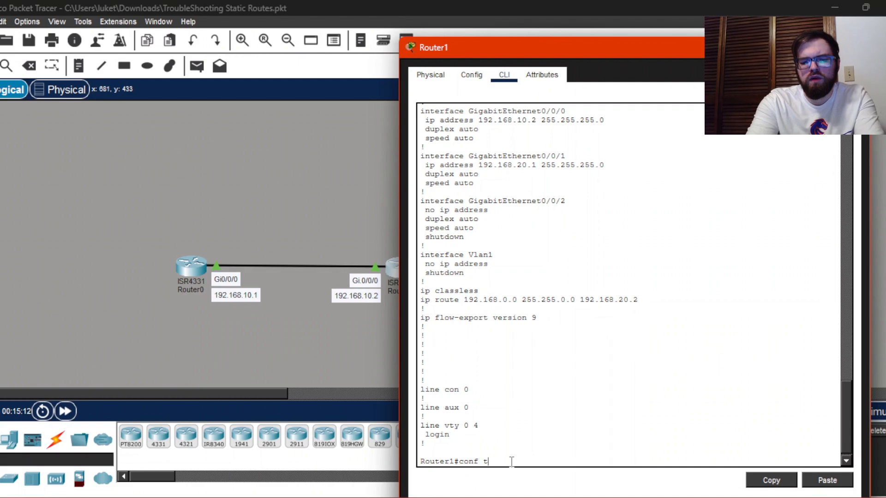
key("Return")
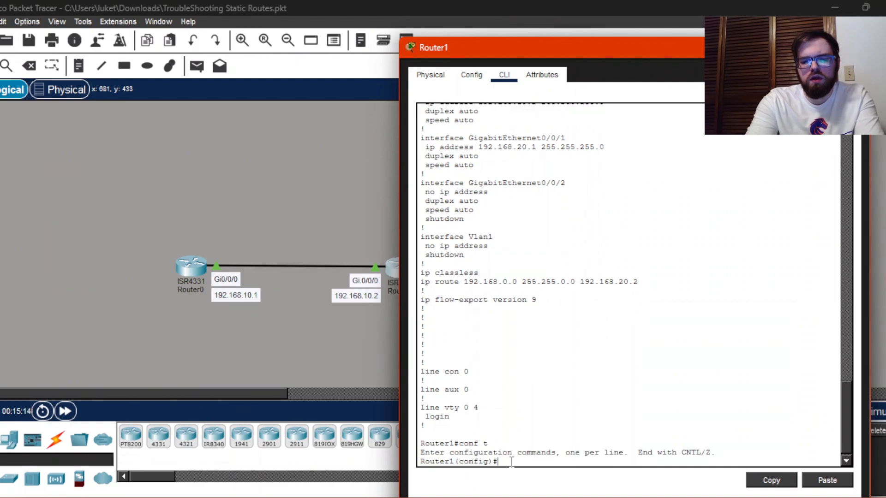
left_click(821, 481)
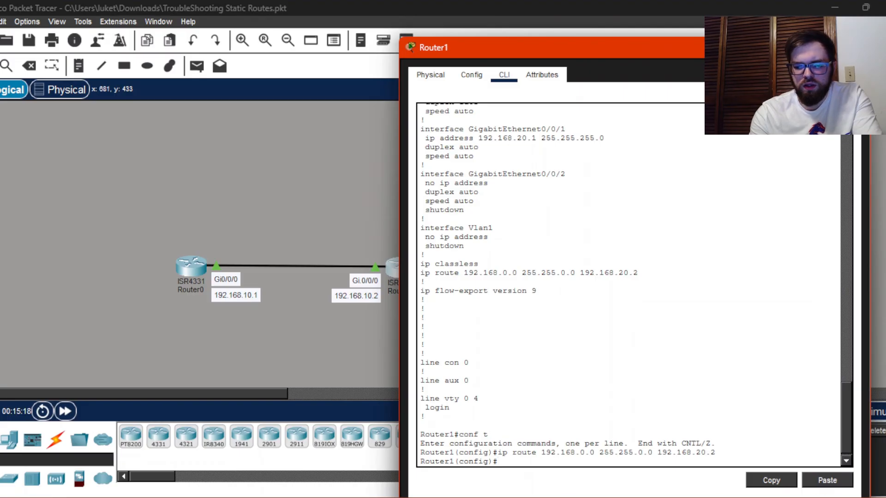
Reuse the previous command on Router1 to add ip route 192.168.0.0 255.255.0.0 192.168.10.1
key("Up")
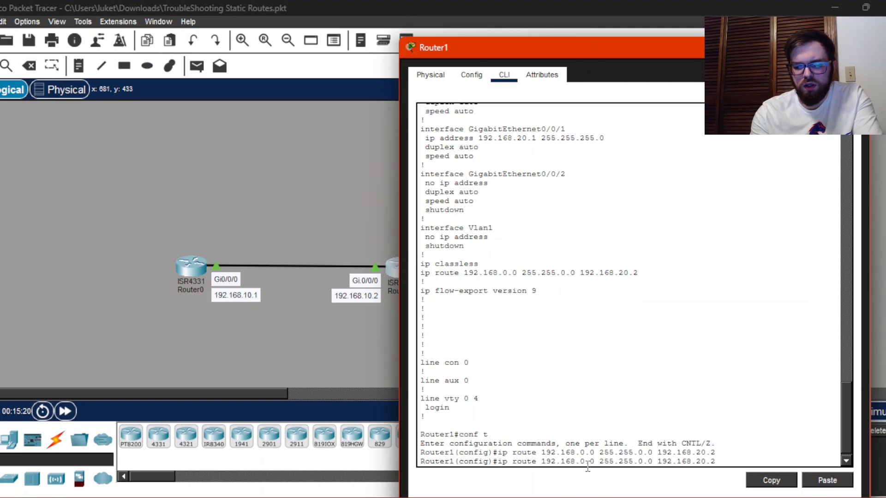
key("Left")
key("Left")
key("Left")
key("Left")
key("Left")
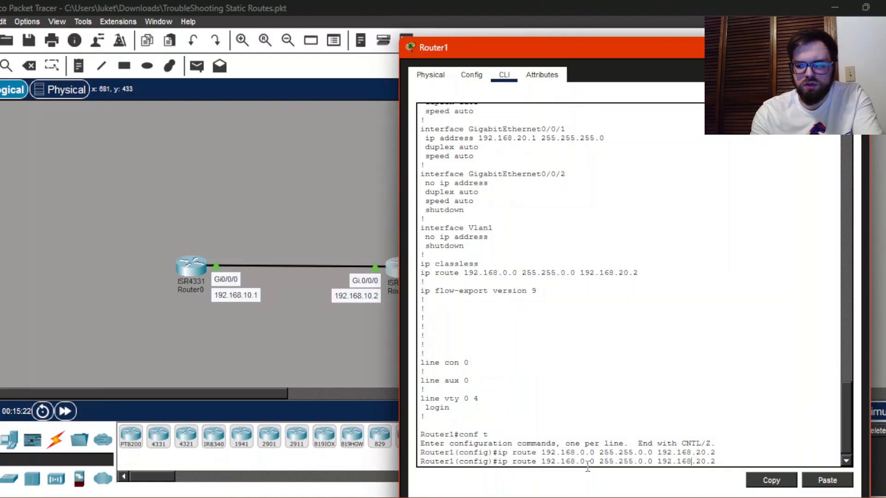
key("BackSpace")
type("1")
key("Return")
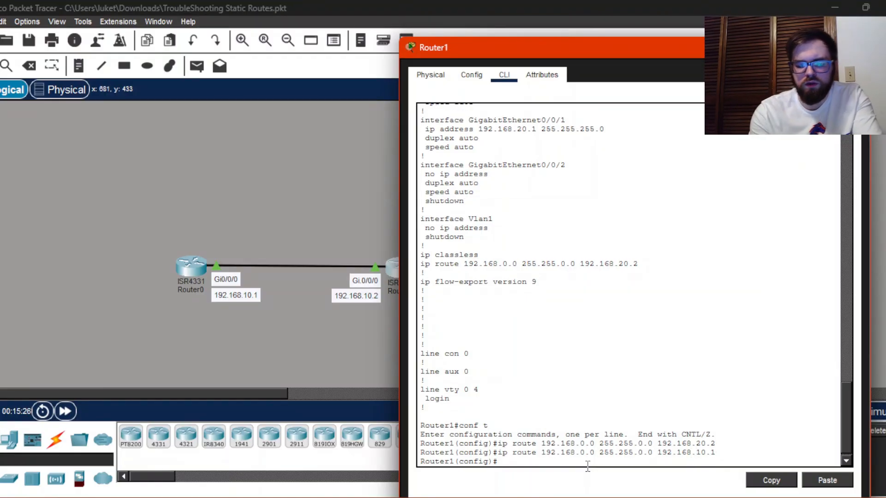
Exit Router1's configuration mode and show its running configuration down past the static route entries
type("exit")
key("Return")
type("sh run")
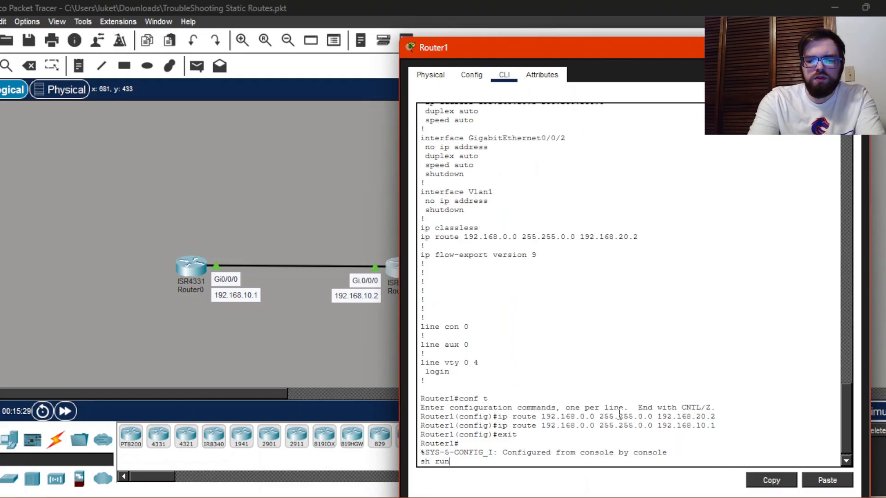
key("Return")
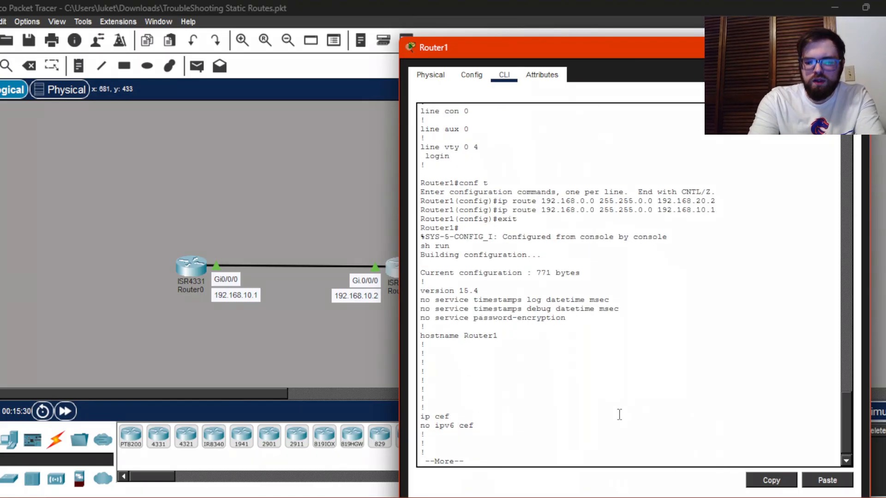
key("Return")
key("Return")
key("Return")
key("Return")
key("Return")
key("Return")
key("Return")
key("Return")
key("Return")
key("Return")
key("Return")
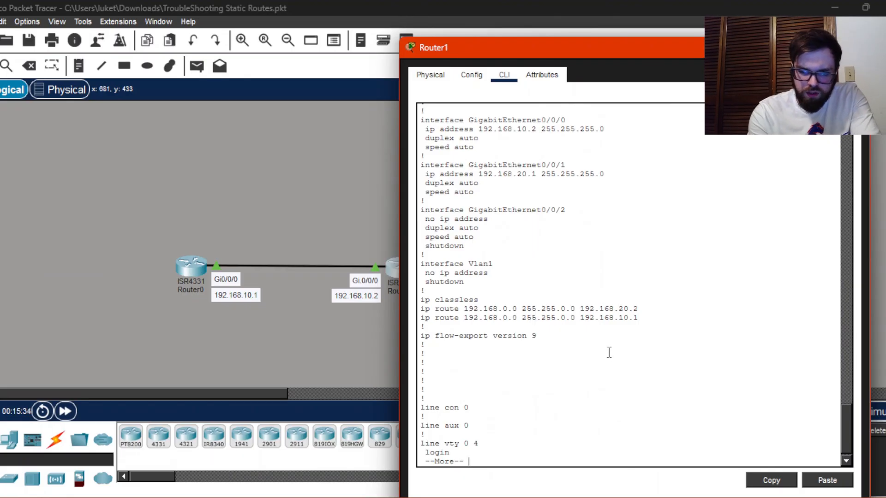
Open Router2's command line and page through its running configuration to check for static route entries
left_click(342, 369)
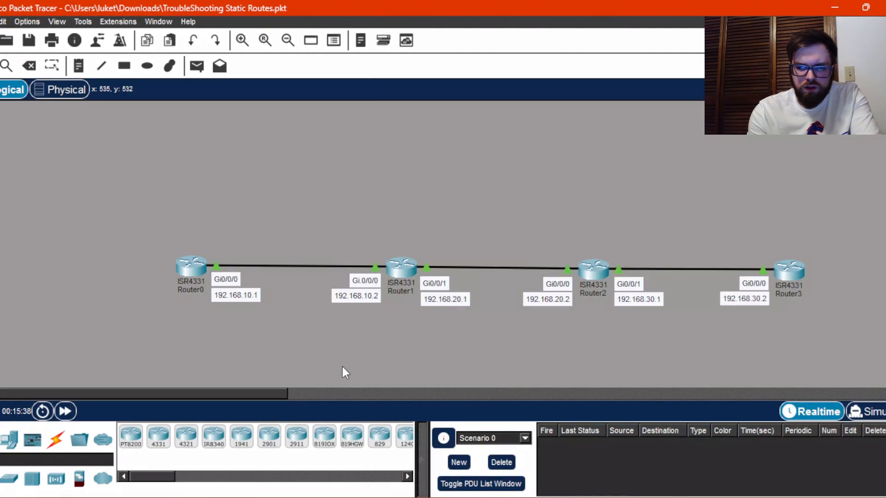
left_click(594, 270)
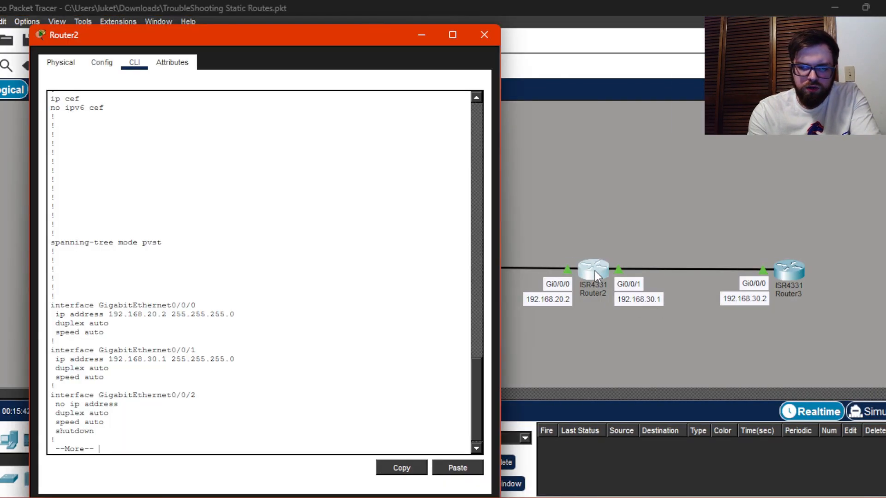
key("Return")
key("Return")
key("Return")
key("Return")
key("Return")
key("Return")
key("Return")
key("Return")
key("Return")
key("Return")
key("Return")
key("Return")
key("Return")
key("Return")
key("Return")
key("Return")
key("Return")
key("Return")
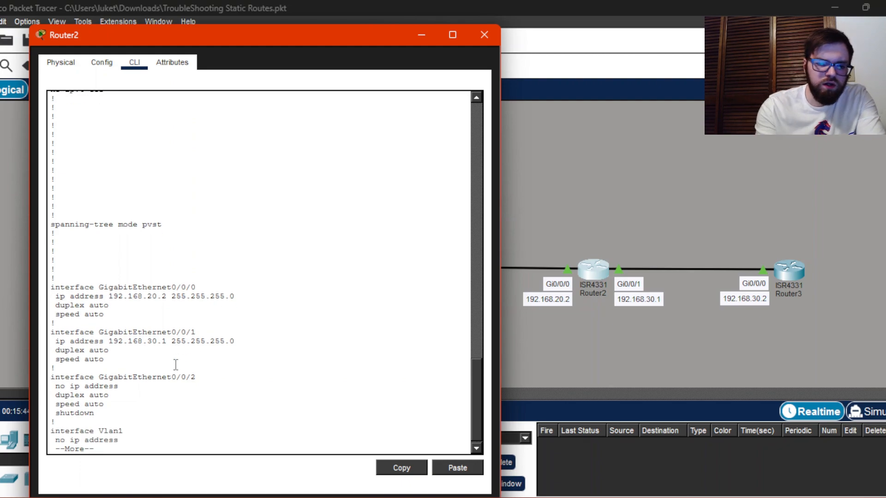
key("Return")
key("Return")
key("Return")
key("Return")
key("Return")
key("Return")
key("Return")
key("Return")
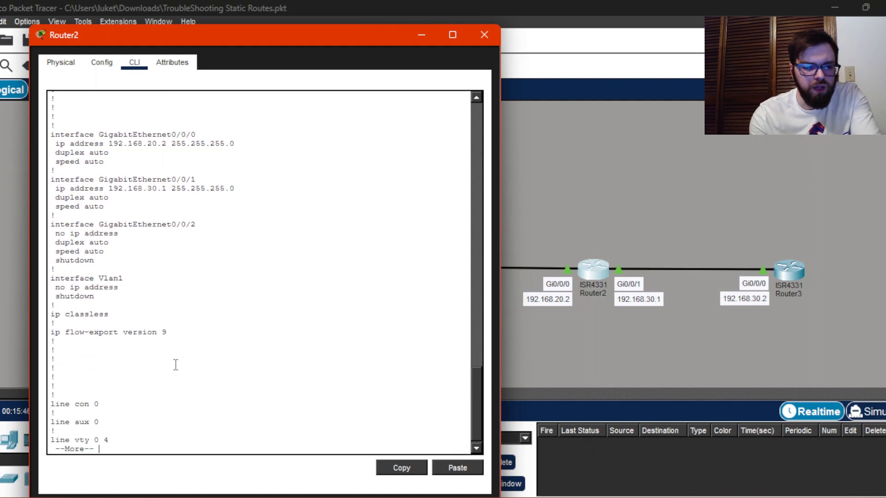
key("Return")
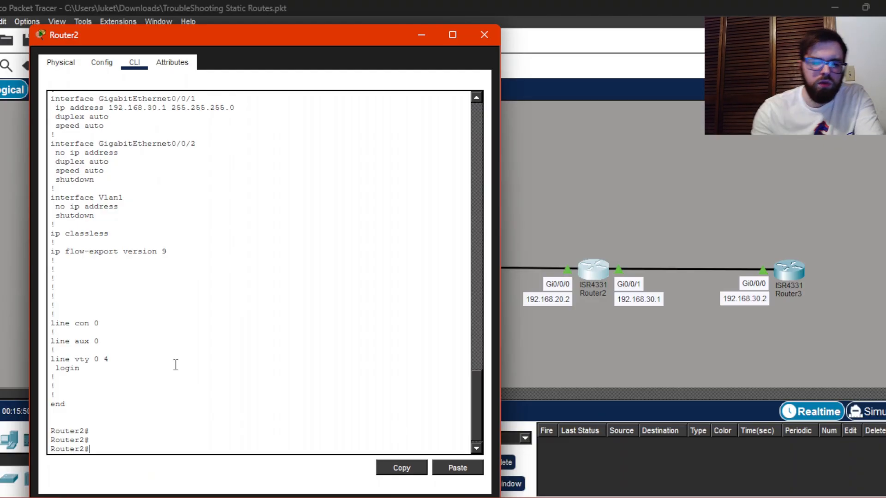
Try the 192.168.0.0 255.255.0.0 route on Router2 in privileged mode, with next hop 192.168.20.2 and then 192.168.30.2
left_click(451, 471)
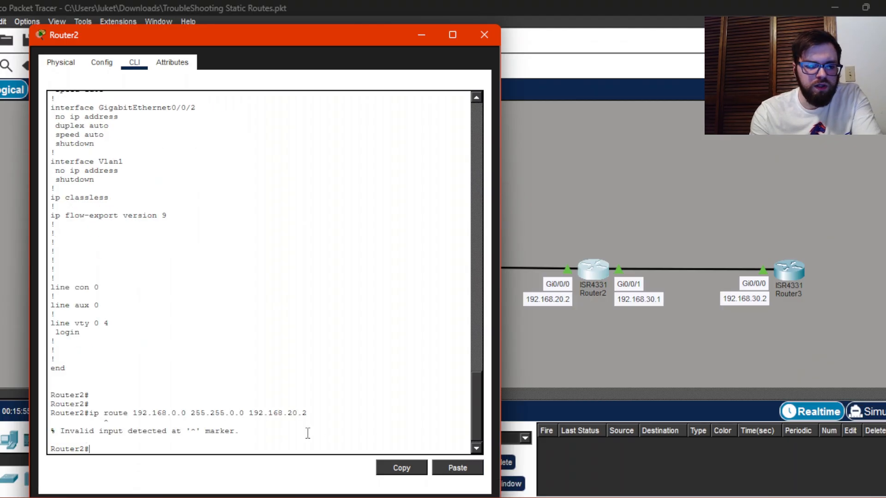
key("Up")
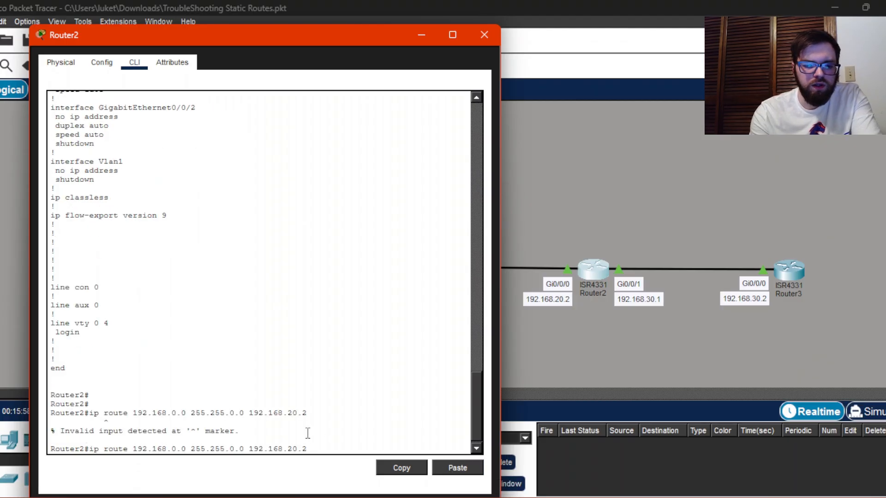
key("BackSpace")
key("BackSpace")
key("BackSpace")
key("BackSpace")
type("30.2")
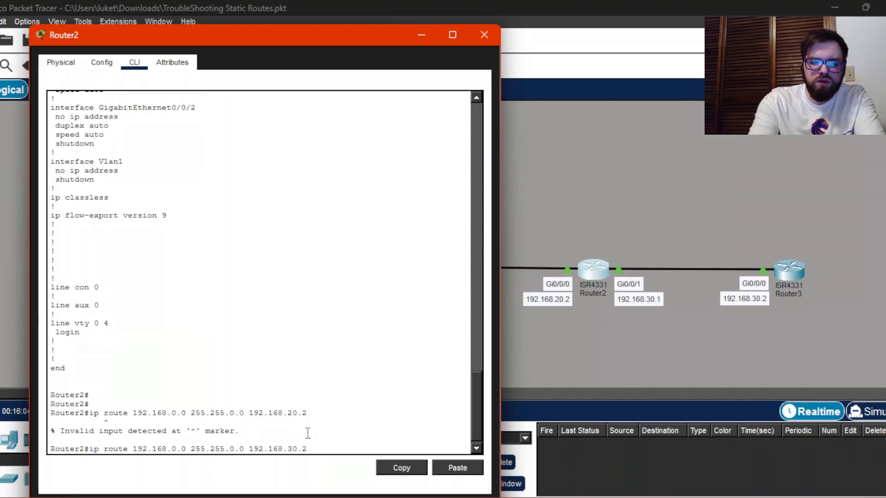
key("Return")
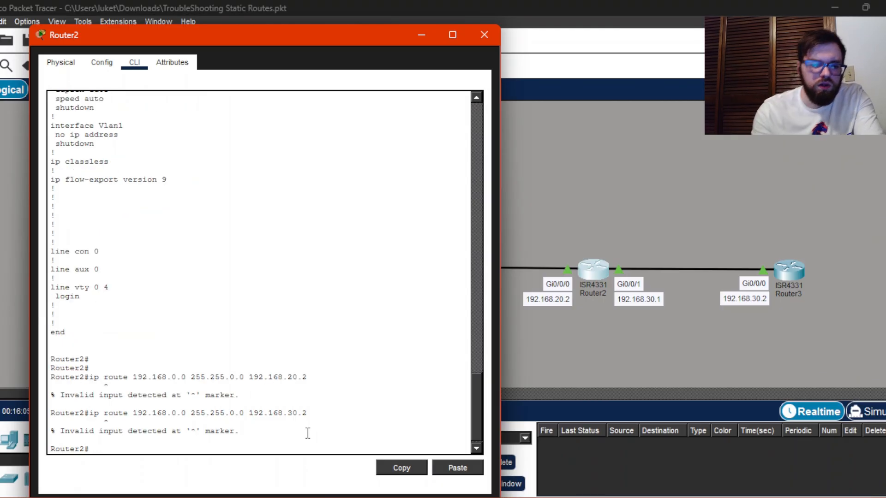
Enter Router2's global configuration mode and add ip route 192.168.0.0 255.255.0.0 192.168.30.2
type("conf t")
key("Return")
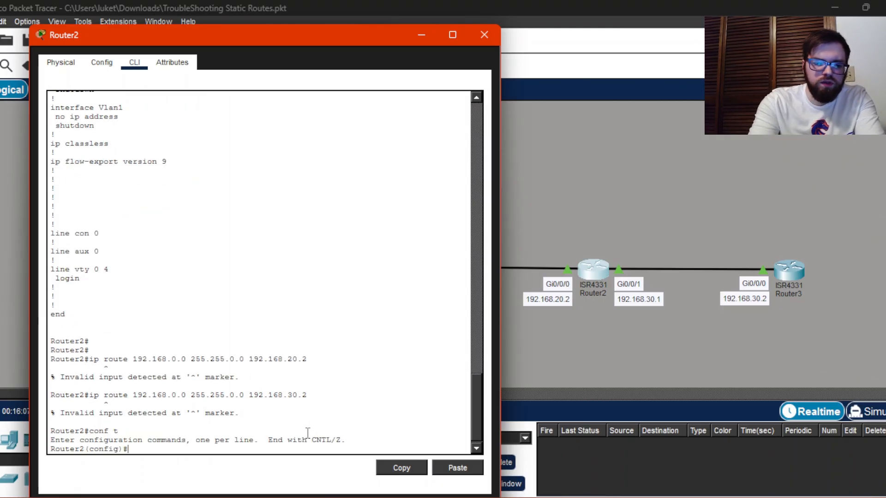
key("Up")
key("Down")
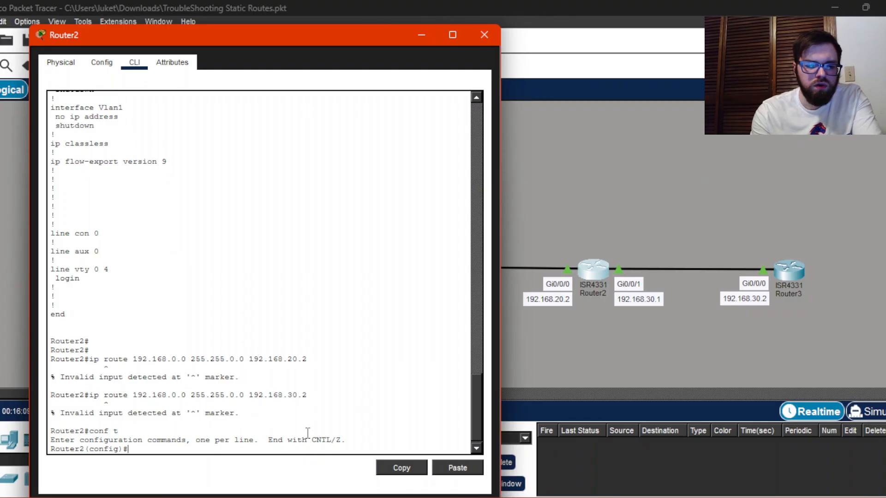
left_click(461, 475)
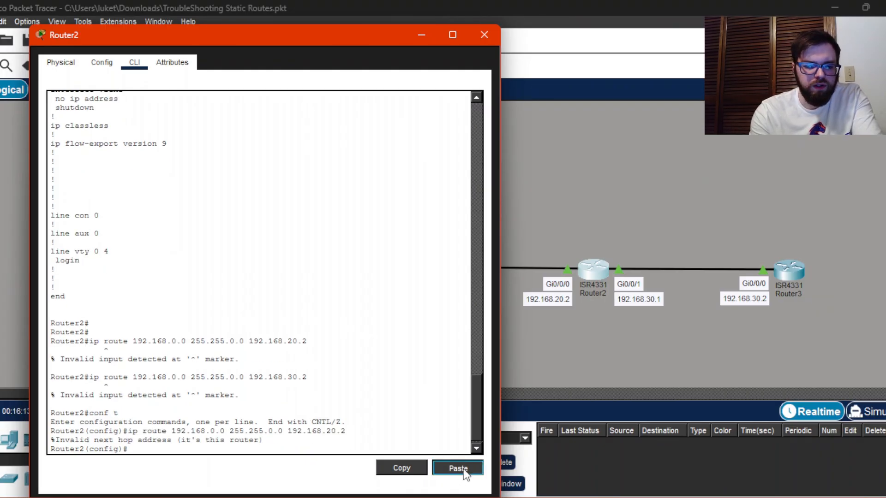
left_click(461, 475)
key("Up")
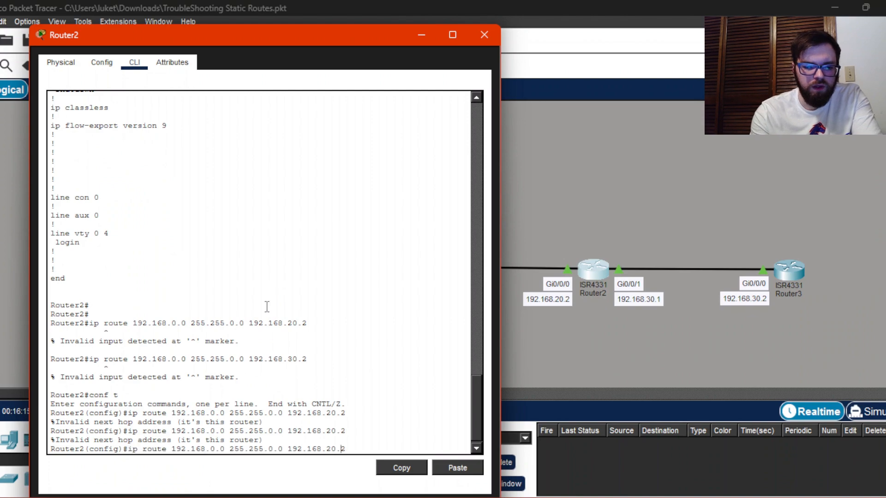
key("Left")
key("Left")
key("Left")
key("BackSpace")
type("3")
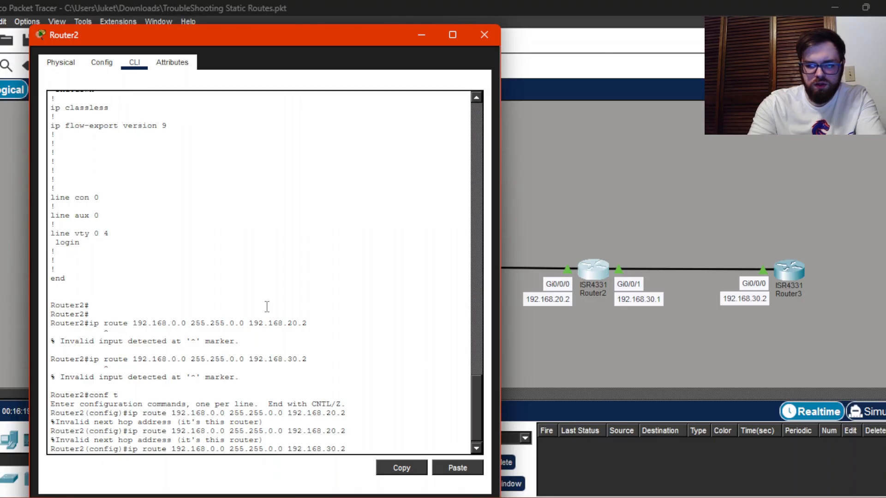
key("Return")
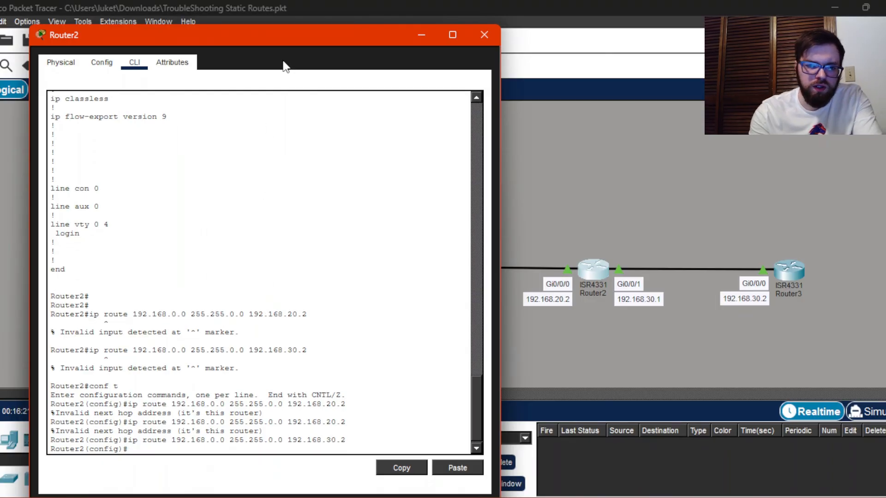
Move the Router2 window off Router0 and try to add ip route 192.168.20.1 255.255.0.0 192.168.30.2
left_click_drag(281, 41, 646, 39)
key("Up")
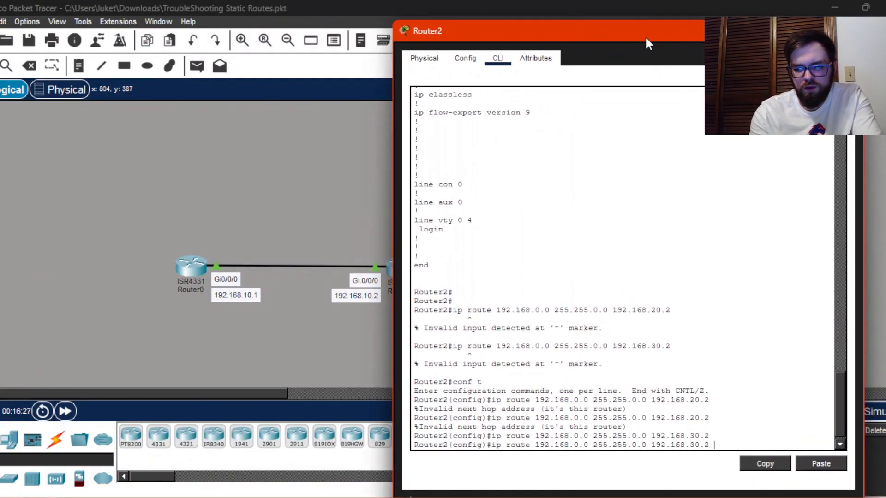
key("Left")
key("Left")
key("Left")
key("Left")
key("Left")
key("Left")
key("Left")
key("Left")
key("Left")
key("Left")
key("Left")
key("Left")
key("Left")
key("Left")
key("Left")
key("Left")
key("Left")
key("Left")
key("Left")
key("Left")
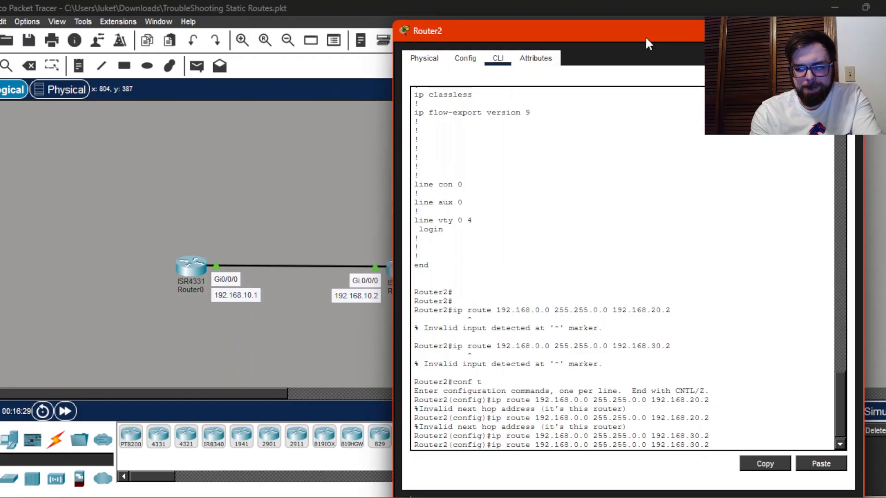
key("Left")
key("Left")
type("2")
key("Right")
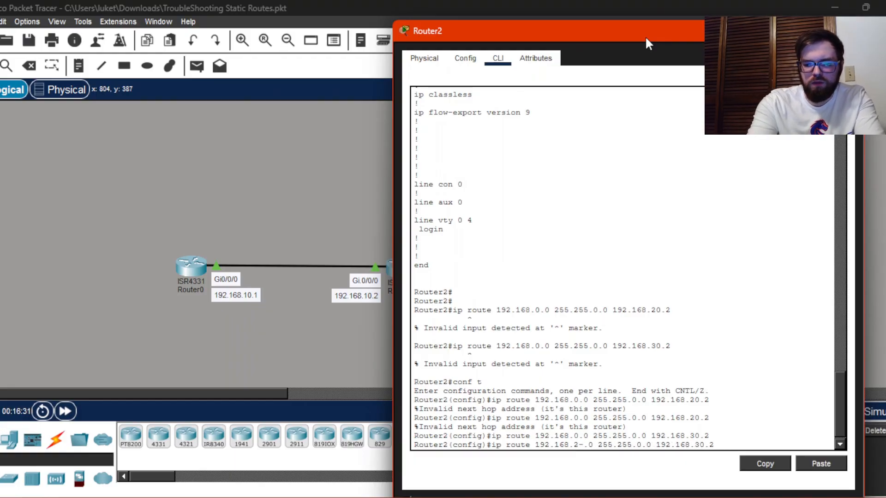
key("Right")
type("1")
key("Delete")
key("Return")
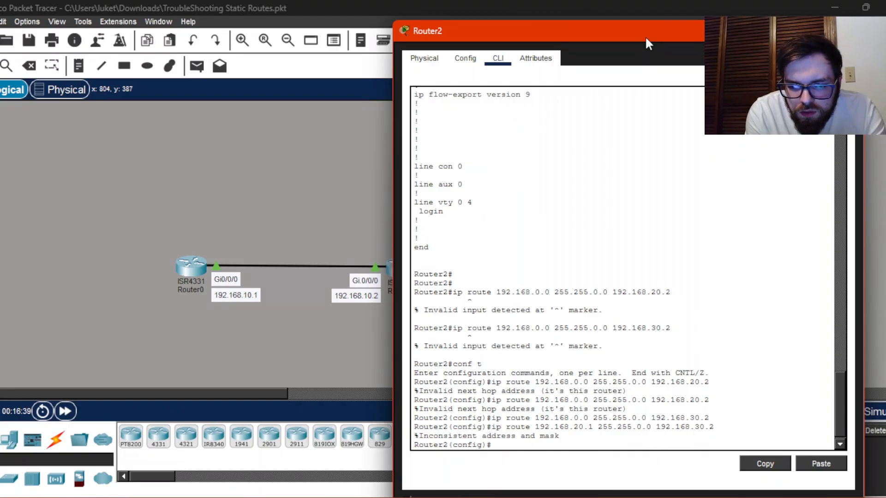
Try the 192.168.20.1 route on Router2 again with mask 255.255.255.0 and next hop 192.168.30.2
key("Up")
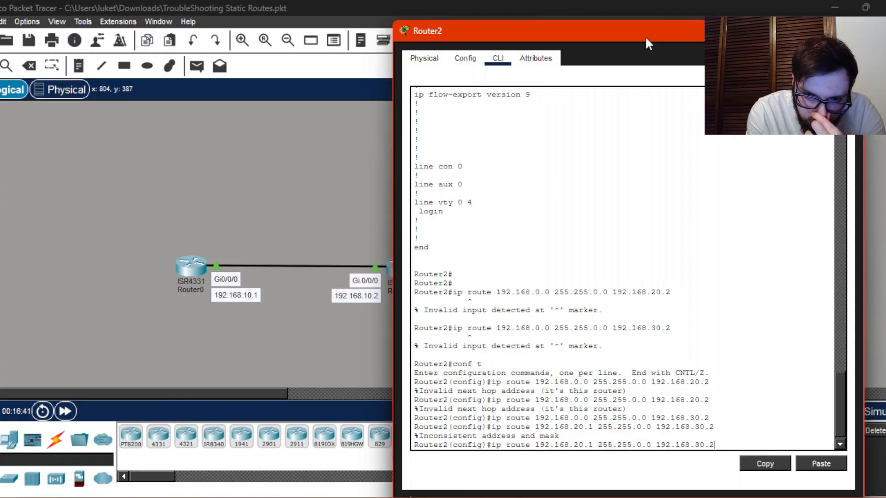
key("Left")
key("Left")
key("Left")
key("Left")
key("Left")
key("Left")
key("Left")
key("Left")
key("Left")
key("Left")
key("Left")
key("Left")
key("Left")
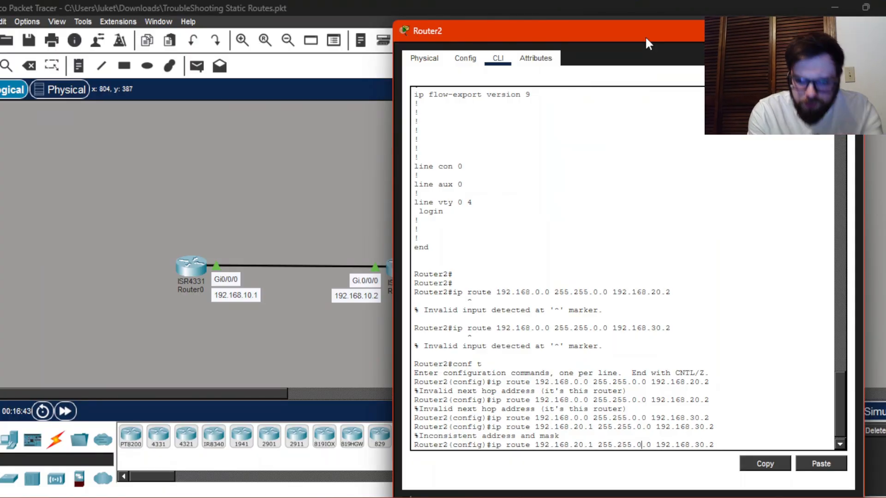
key("BackSpace")
key("BackSpace")
key("BackSpace")
type("25.05")
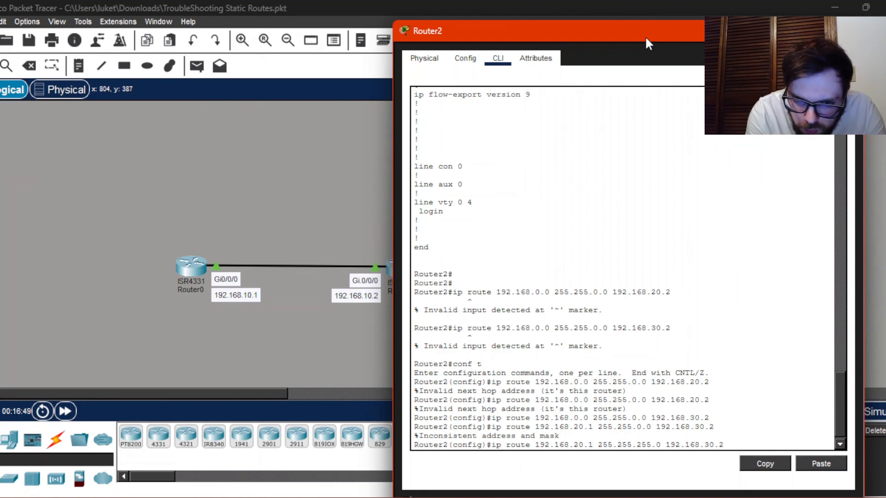
key("Return")
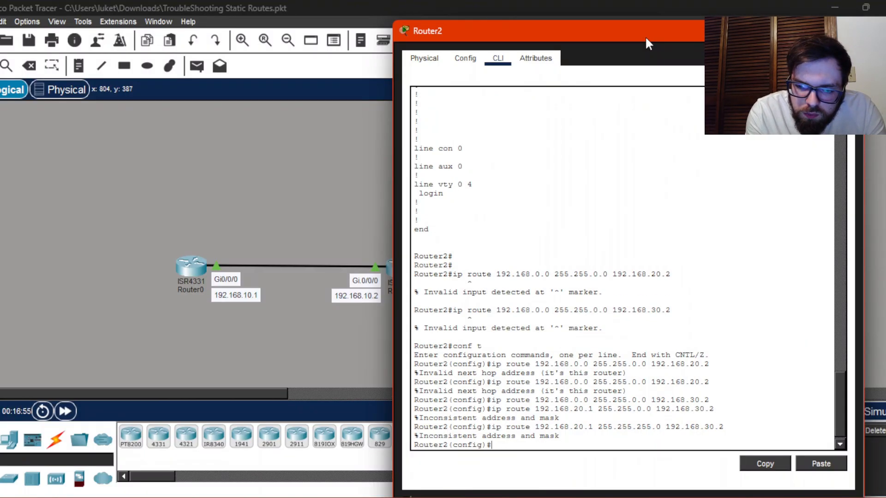
Return to the topology, open Router1's command line and page its running configuration through to the prompt
key("Up")
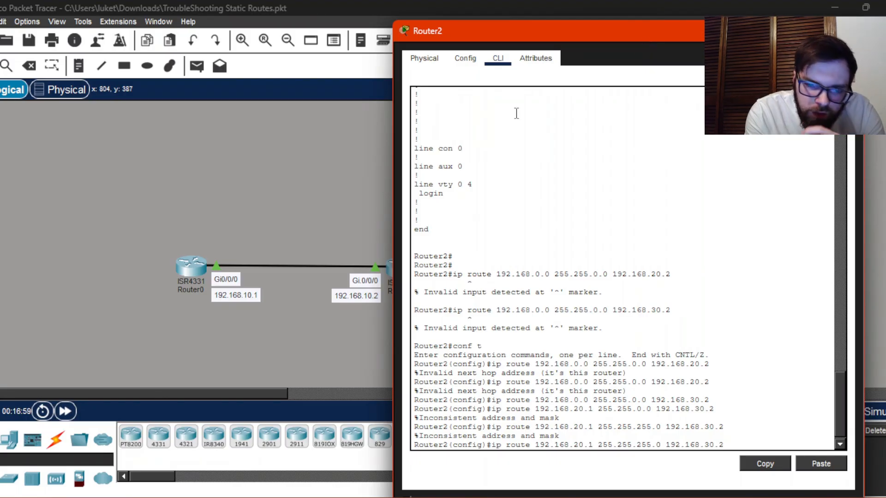
left_click(357, 215)
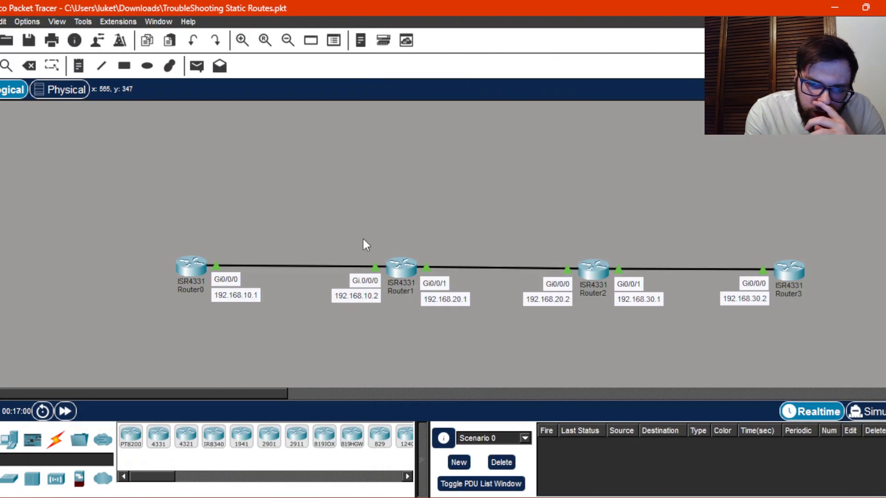
left_click(398, 270)
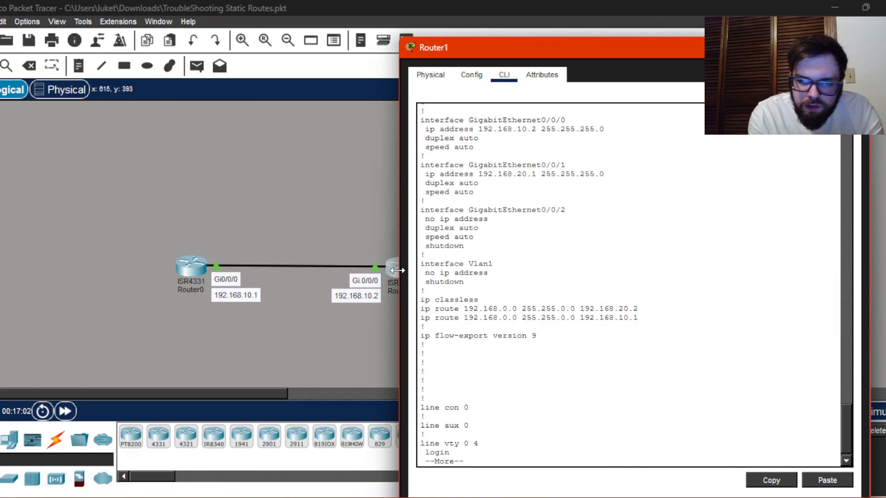
key("Return")
key("Return")
key("Return")
key("Return")
key("Return")
key("Return")
key("Return")
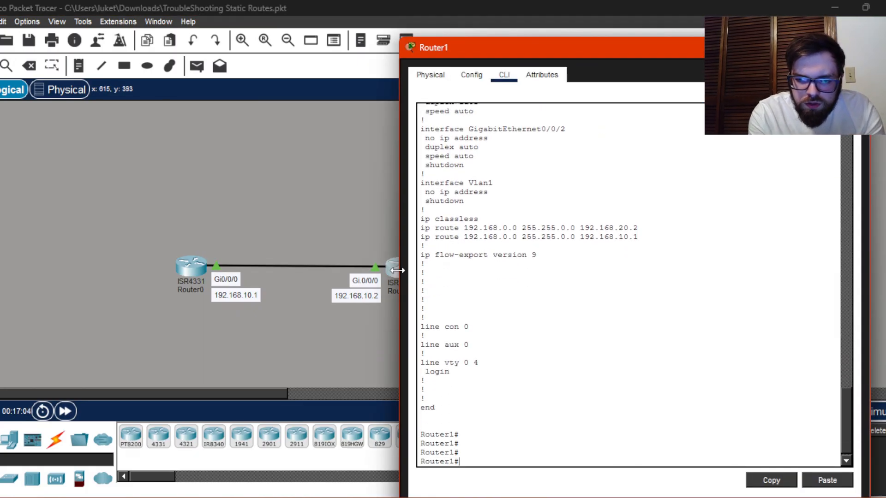
Remove Router1's static route in global configuration mode with no ip route 192.168.0.0 255.255.0.0 192.168.20.2
type("no")
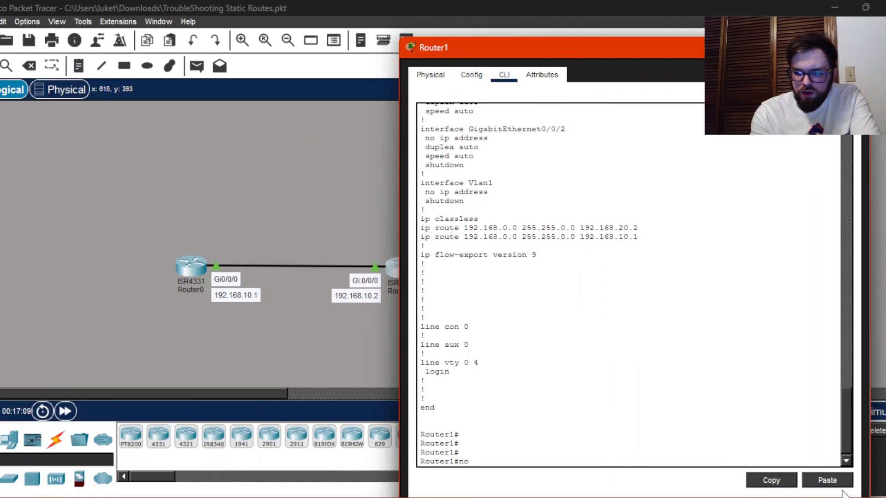
left_click(827, 480)
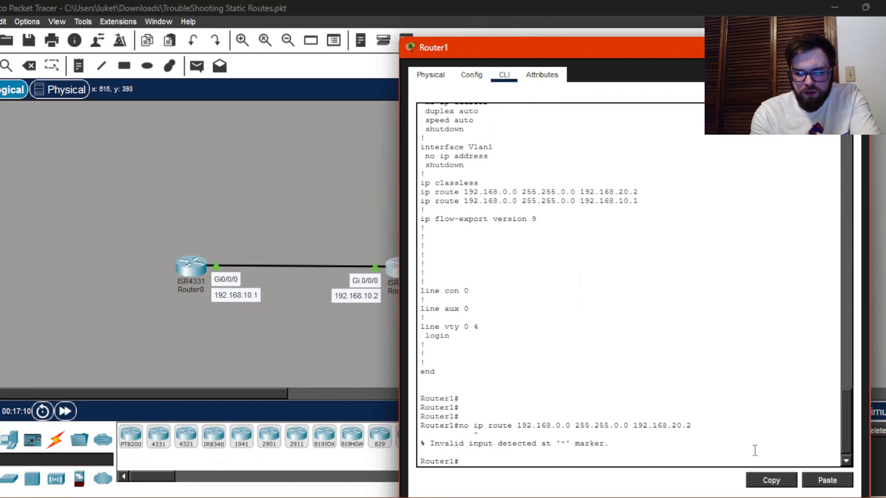
type("conf t")
key("Return")
type("no")
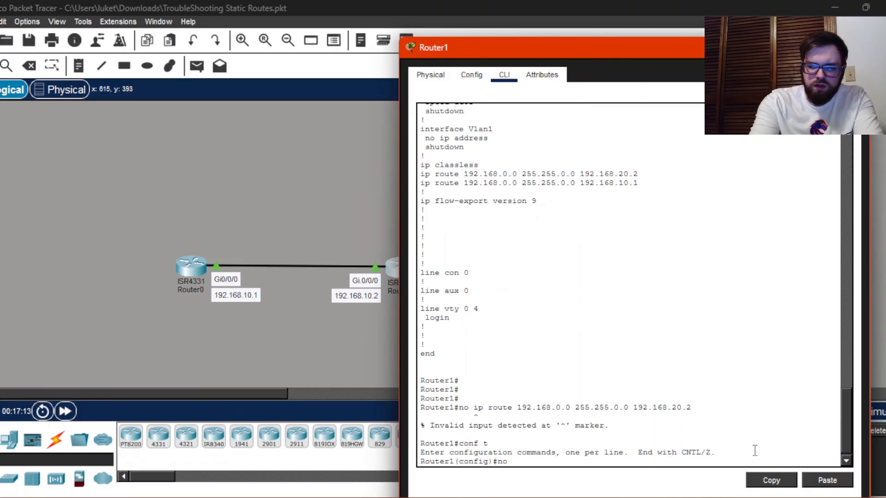
left_click(818, 479)
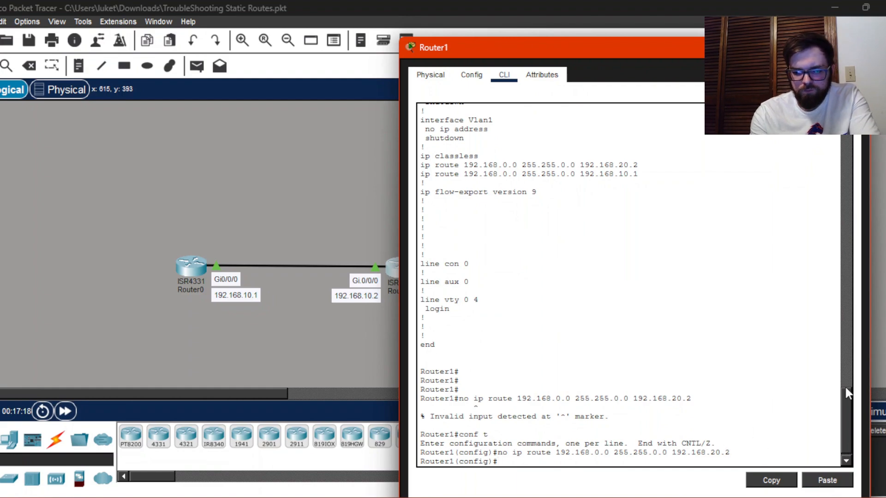
Add the static route ip route 192.168.10.0 255.255.255.0 192.168.20.2 on Router1, moving its window to reveal Router2 and Router3
key("Up")
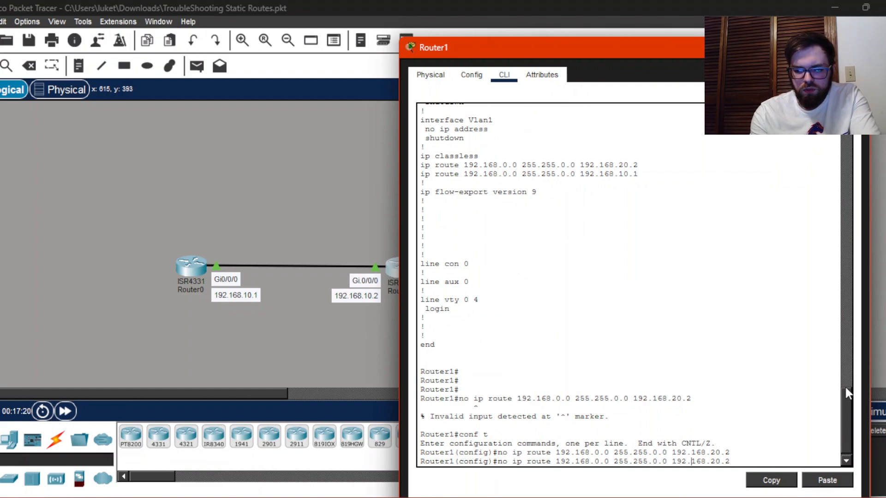
key("Left")
key("Left")
key("Left")
key("Left")
key("Left")
key("Left")
key("Left")
key("Left")
key("Left")
key("Left")
key("Left")
key("Left")
key("Left")
key("Left")
key("Left")
key("Left")
key("Left")
key("Left")
key("Left")
key("Left")
key("BackSpace")
key("BackSpace")
key("BackSpace")
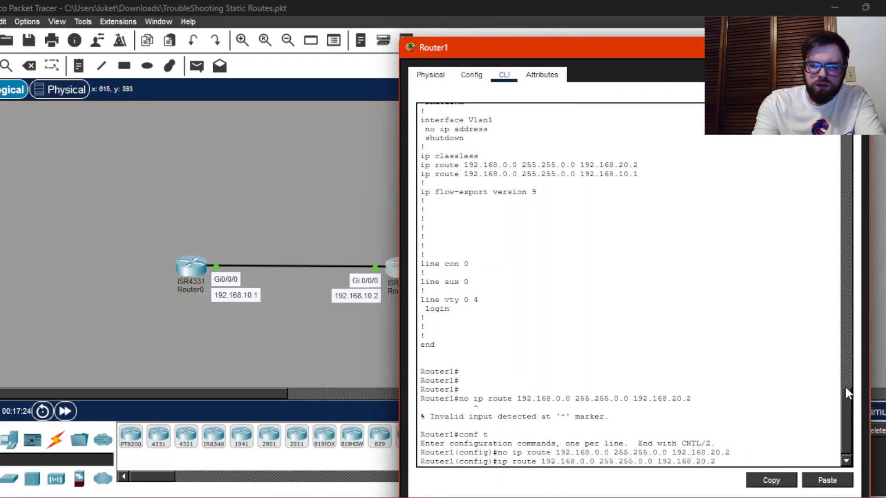
key("Right")
key("Right")
key("Right")
key("Right")
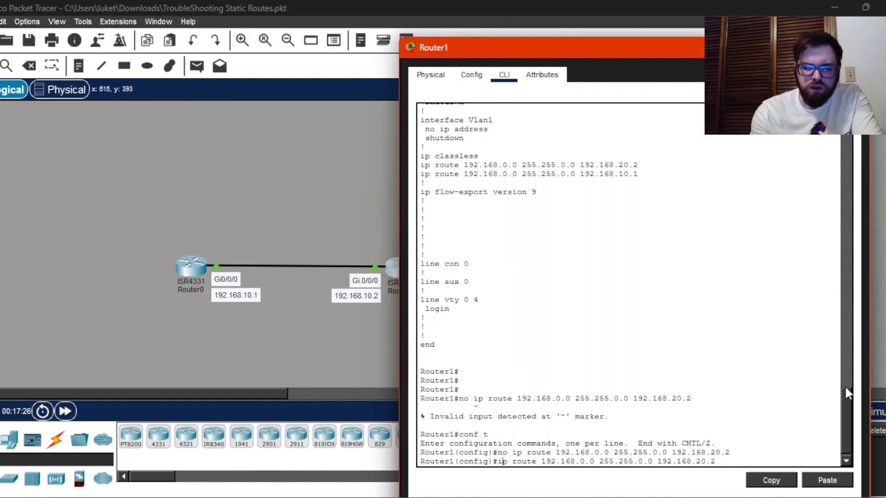
key("Left")
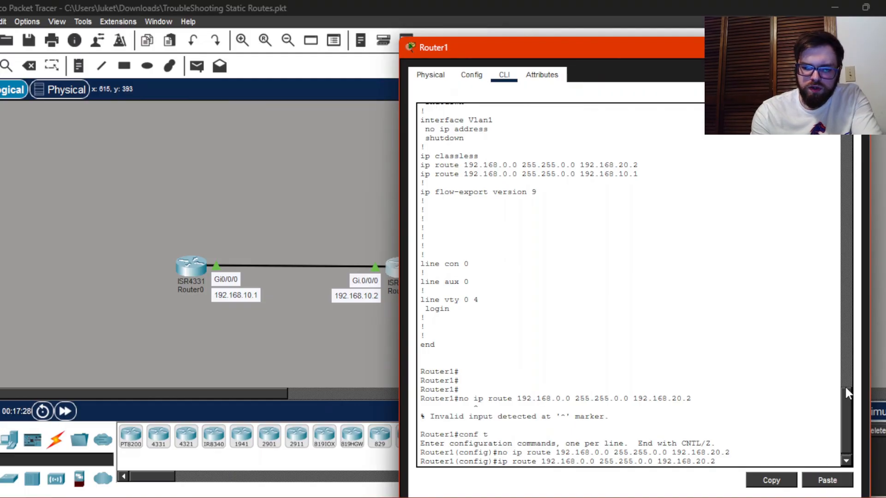
type("1")
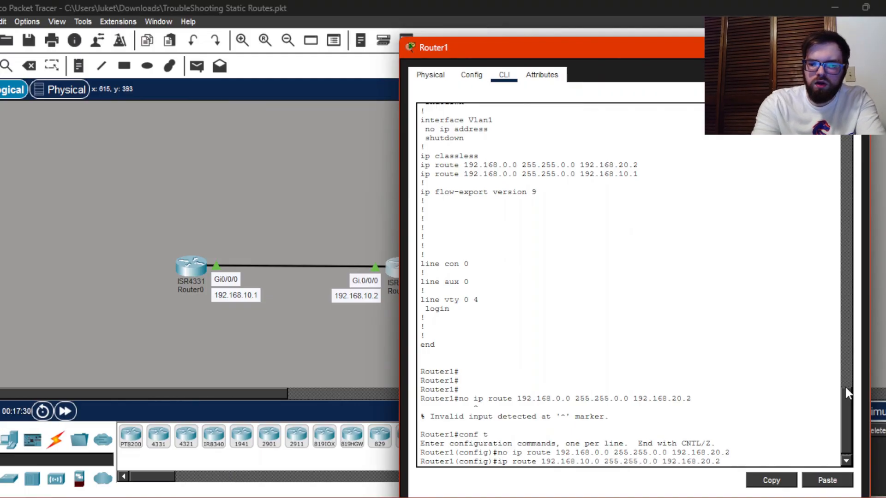
key("BackSpace")
type("255")
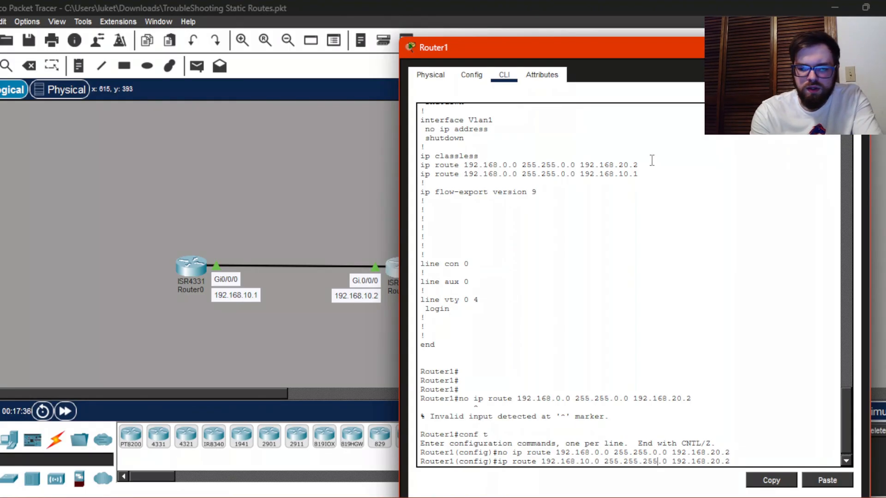
left_click_drag(641, 52, 336, 78)
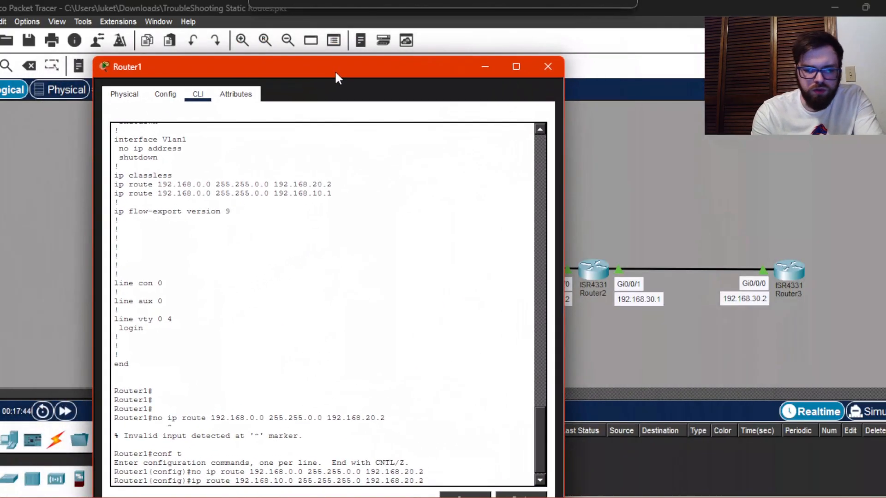
key("Return")
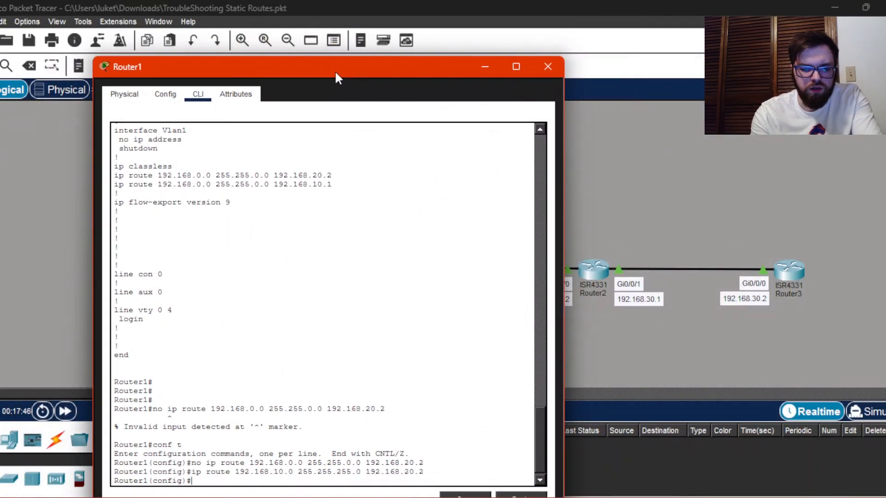
Add a second static route on Router1 with ip route 192.168.30.0 255.255.255.0 192.168.10.1
key("Up")
key("Left")
key("Left")
key("Left")
key("Left")
key("Left")
key("Left")
key("Left")
key("Left")
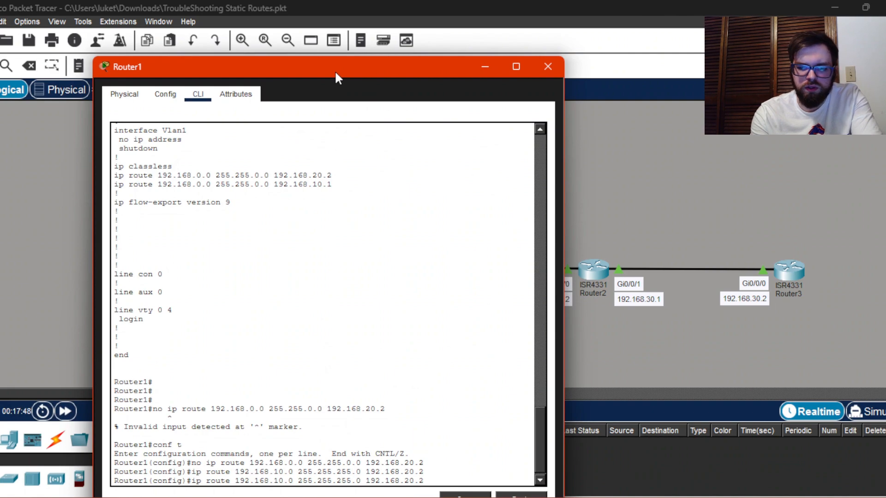
key("Left")
key("Left")
key("Left")
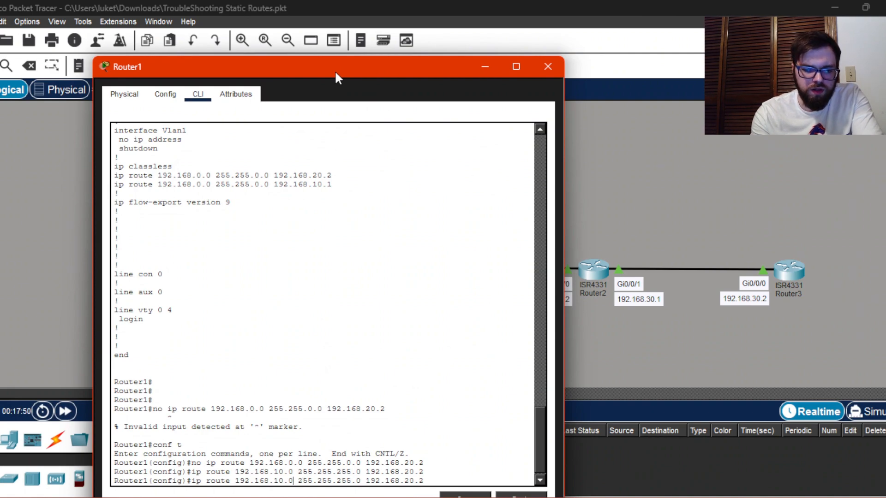
key("BackSpace")
key("BackSpace")
type("30")
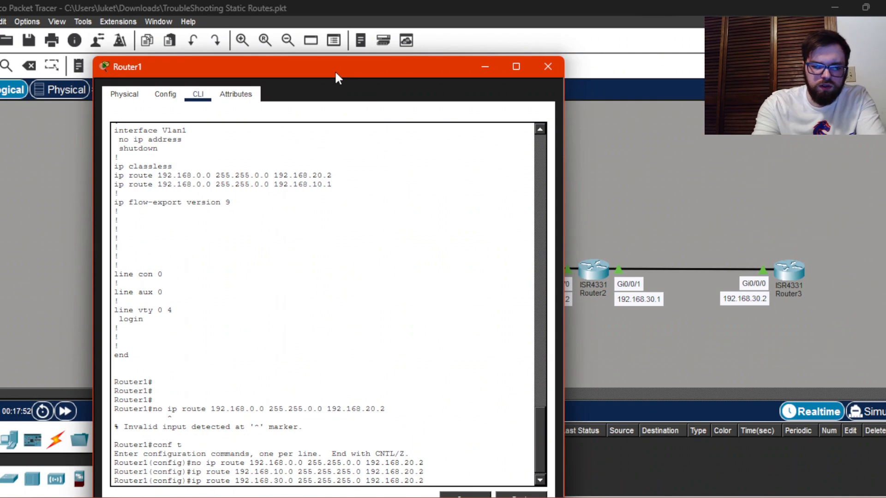
key("Right")
key("Right")
key("Right")
key("Right")
key("Right")
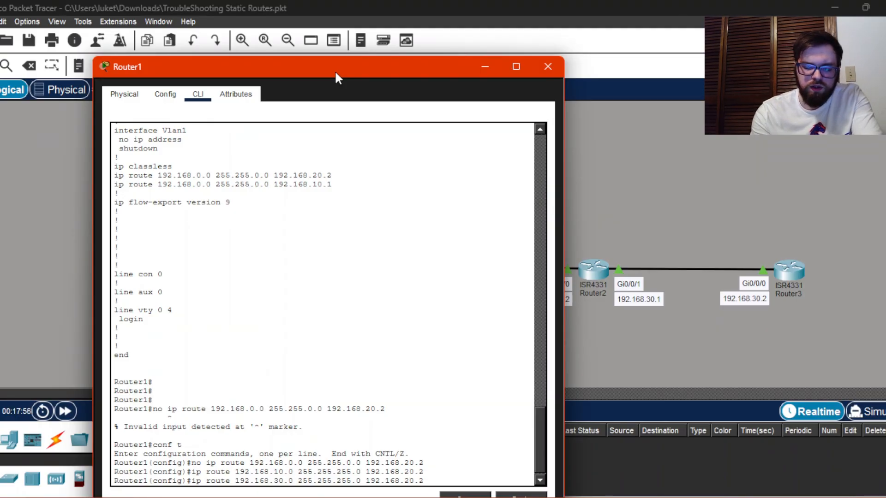
left_click_drag(412, 67, 783, 67)
key("BackSpace")
key("BackSpace")
type("10.1")
key("Return")
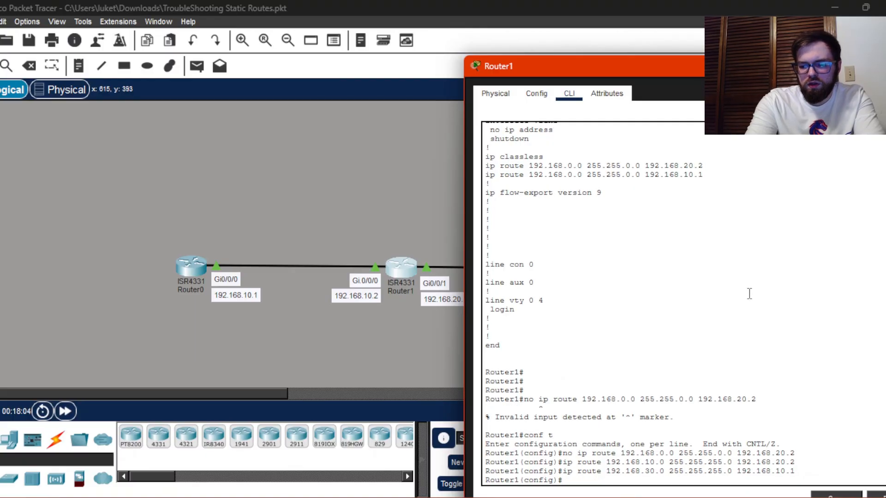
Leave Router1's configuration mode and page through its running configuration to check the static routes
type("sh r")
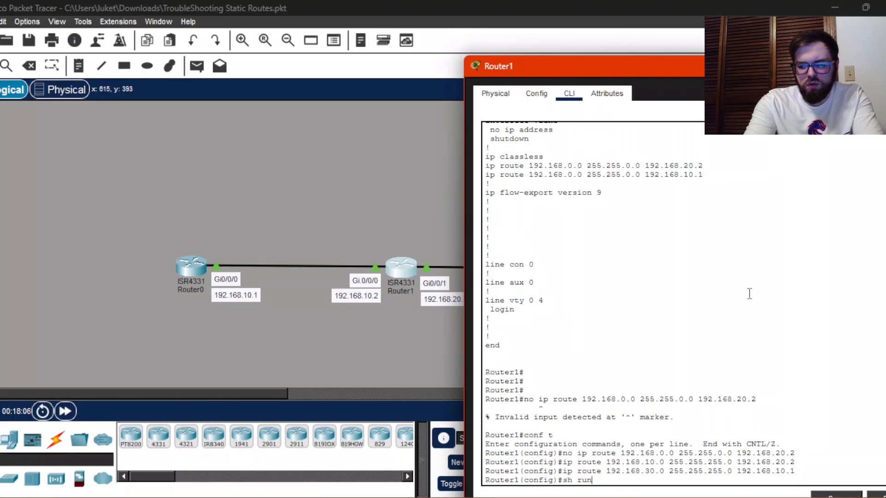
type("un")
key("Return")
key("Return")
type("exit")
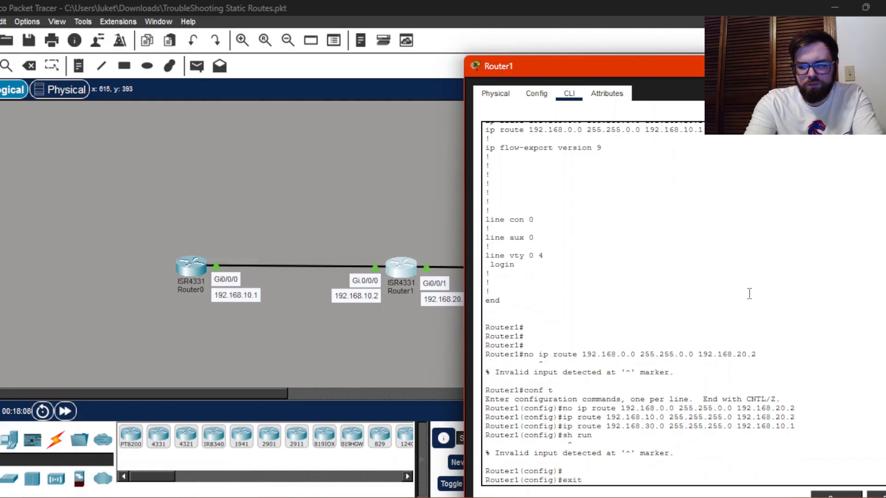
key("Return")
type("sj run")
key("Return")
key("space")
key("space")
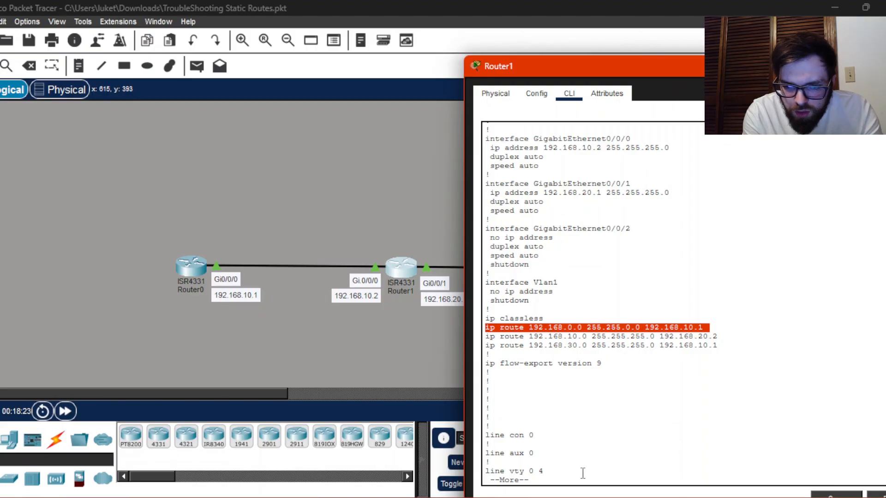
key("Return")
key("Return")
key("Return")
key("Return")
key("Return")
key("Return")
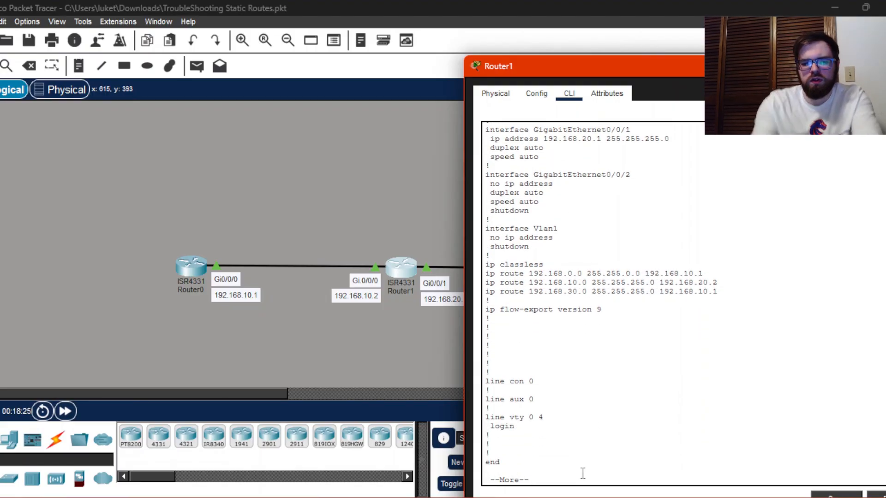
key("Return")
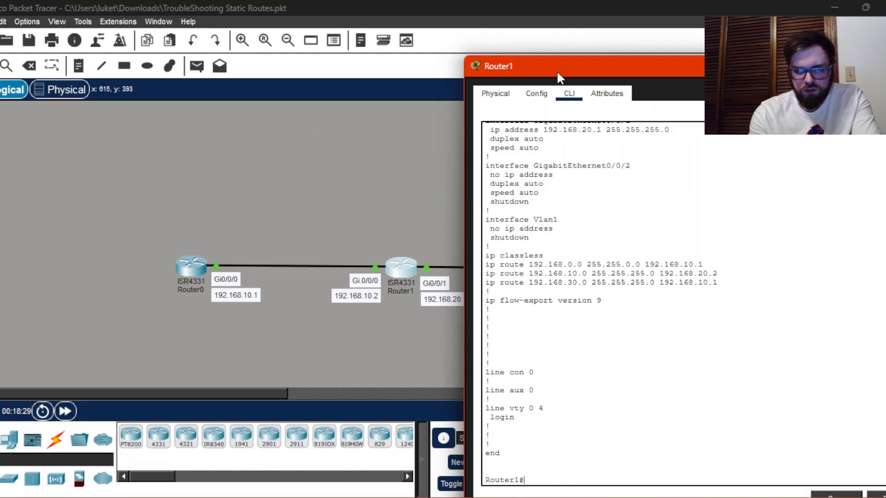
Remove Router1's remaining broad route in global configuration mode with no ip route 192.168.0.0 255.255.0.0 192.168.10.1
left_click_drag(560, 63, 323, 39)
type("conf t")
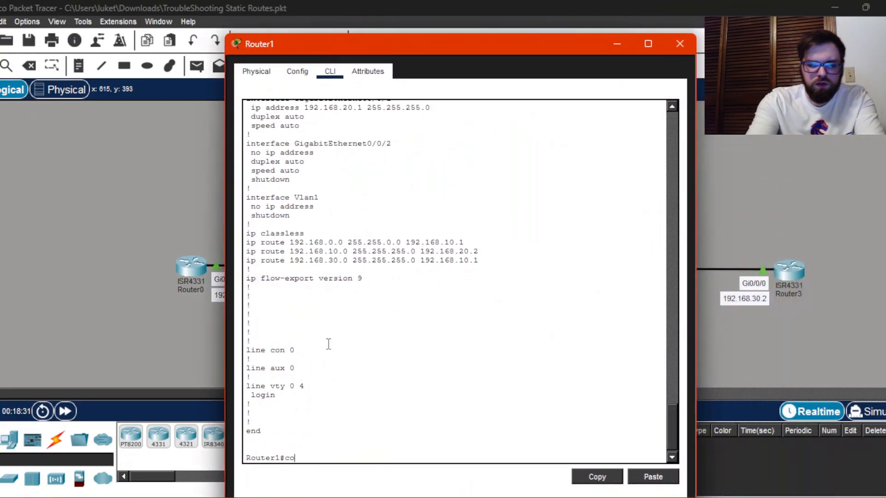
key("Return")
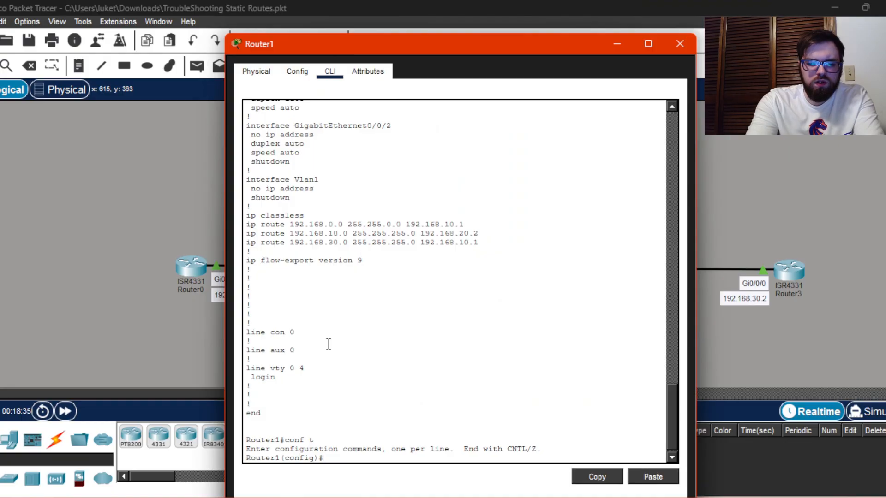
type("no")
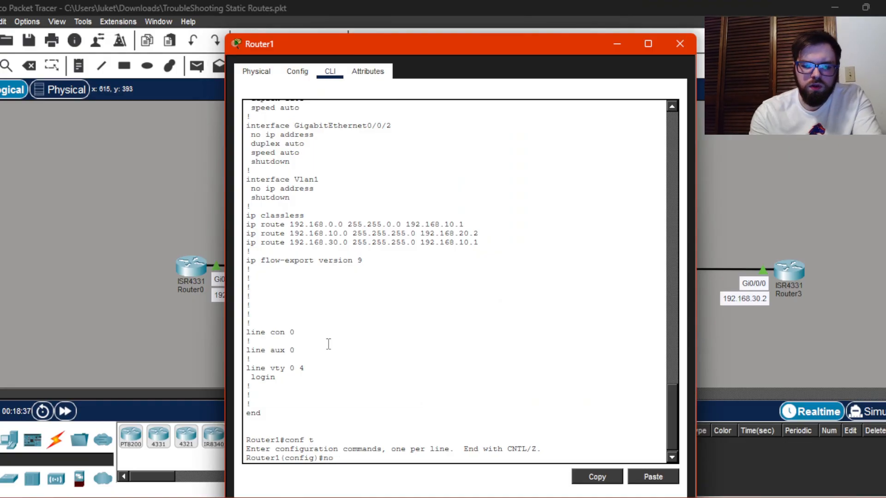
left_click(645, 477)
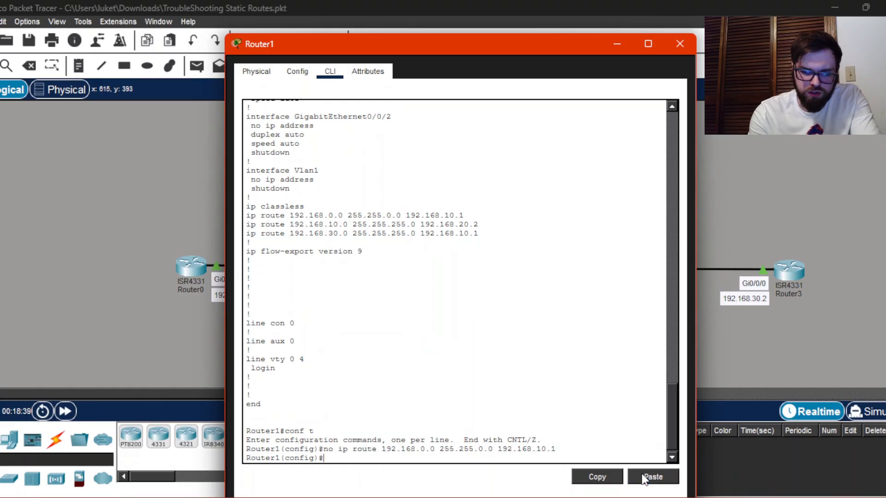
Exit Router1's configuration mode and page through the running configuration again to verify its static route entries
type("exit")
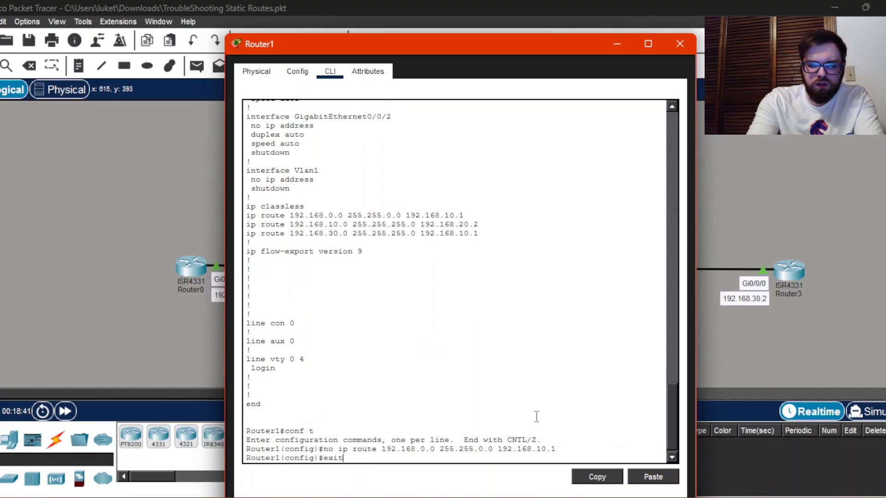
key("Return")
type("sh")
key("BackSpace")
key("BackSpace")
key("Return")
type("sh run")
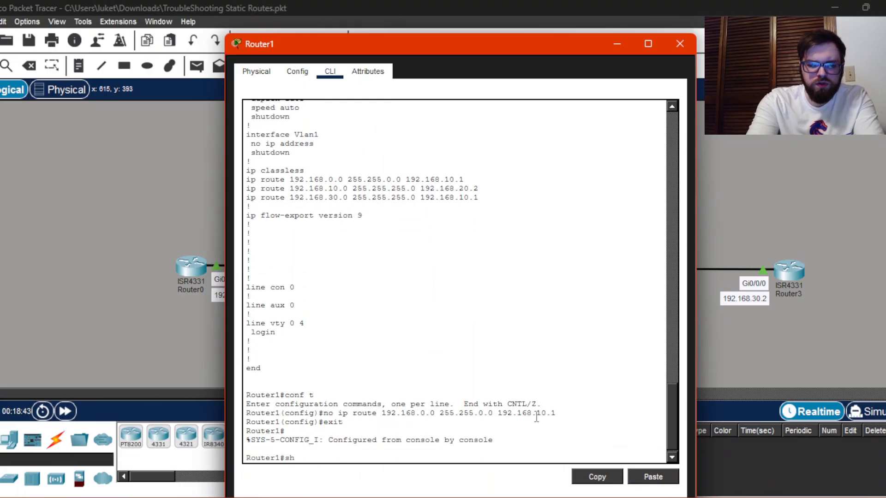
key("Return")
key("Return")
key("Return")
key("Return")
key("Return")
key("Return")
key("Return")
key("Return")
key("Return")
key("Return")
key("Return")
key("Return")
key("Return")
key("Return")
key("Return")
key("Return")
key("Return")
key("Return")
key("Return")
key("Return")
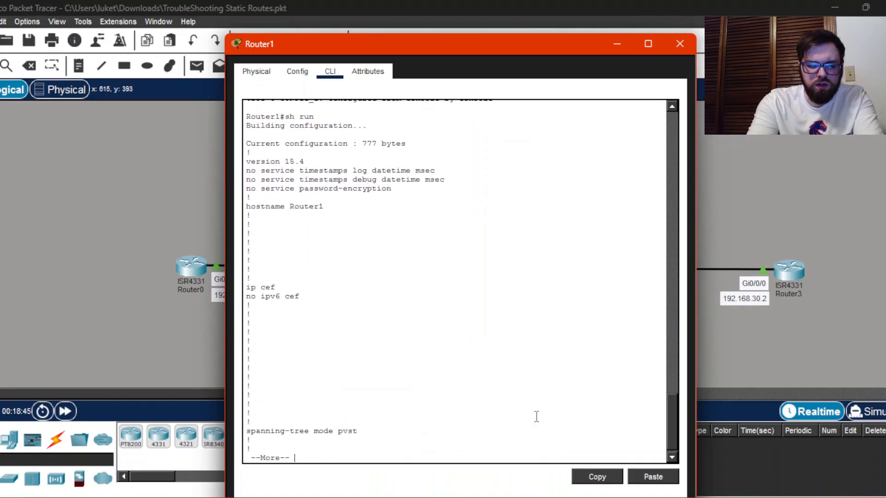
key("Return")
key("Return")
key("Return")
key("Return")
key("Return")
key("Return")
key("Return")
key("Return")
key("Return")
key("Return")
key("Return")
key("Return")
key("Return")
key("Return")
key("Return")
key("Return")
key("Return")
key("Return")
key("Return")
key("Return")
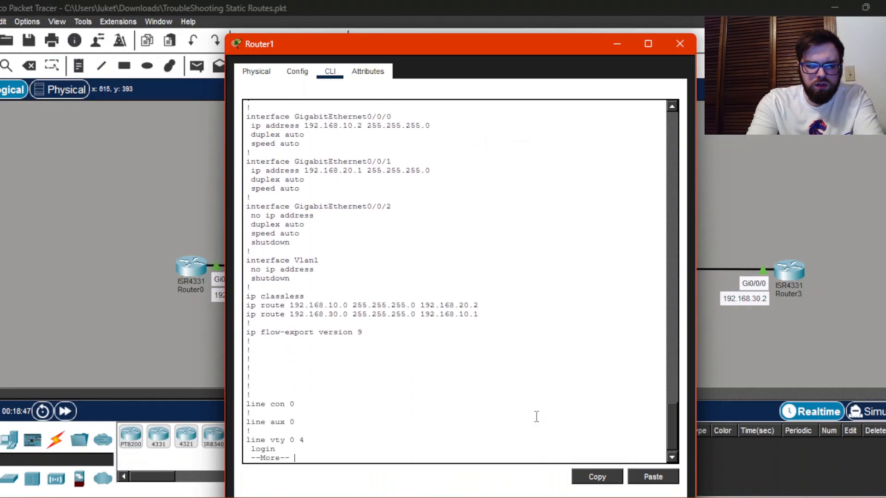
Copy the line ip route 192.168.10.0 255.255.255.0 192.168.20.2 from Router1's running configuration
triple_click(406, 279)
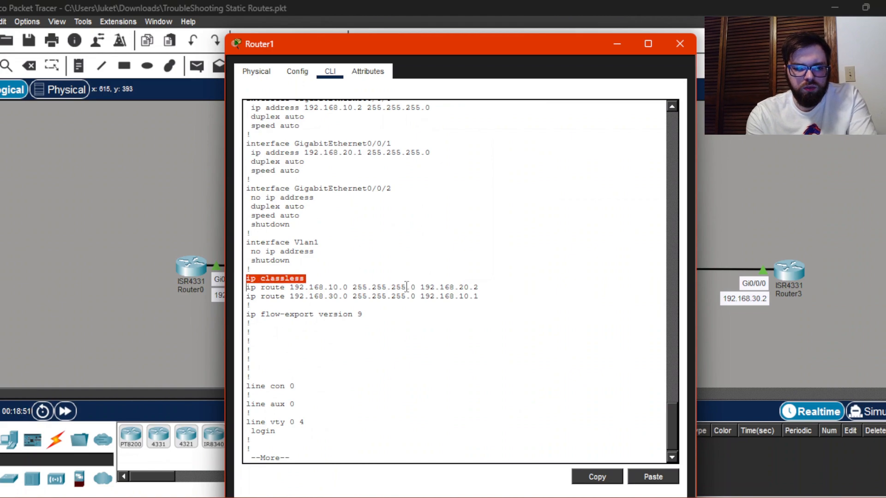
triple_click(406, 287)
key("ctrl+c")
left_click(600, 479)
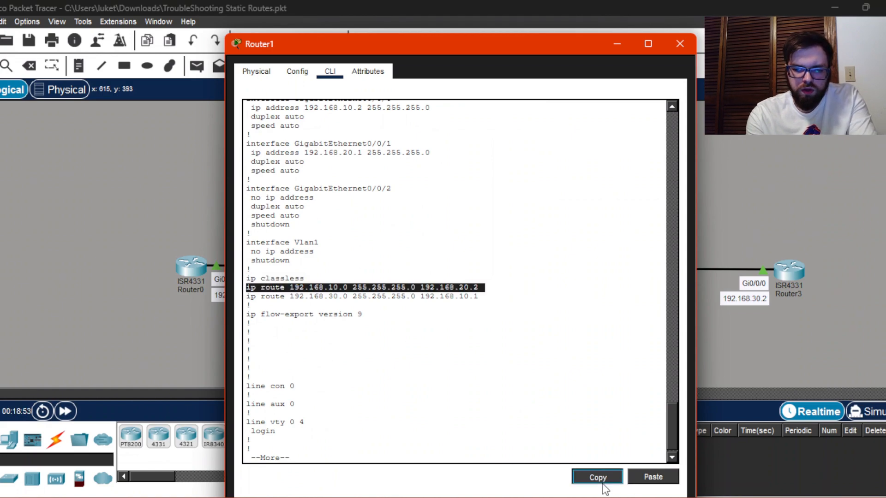
Open Router2's command line from the topology and try to add the copied ip route 192.168.10.0 255.255.255.0 192.168.20.2
left_click(815, 397)
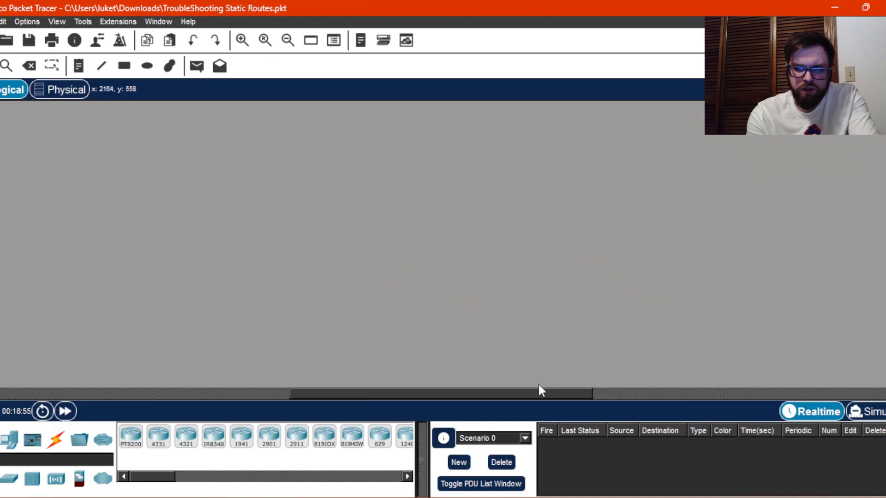
left_click_drag(536, 391, 272, 395)
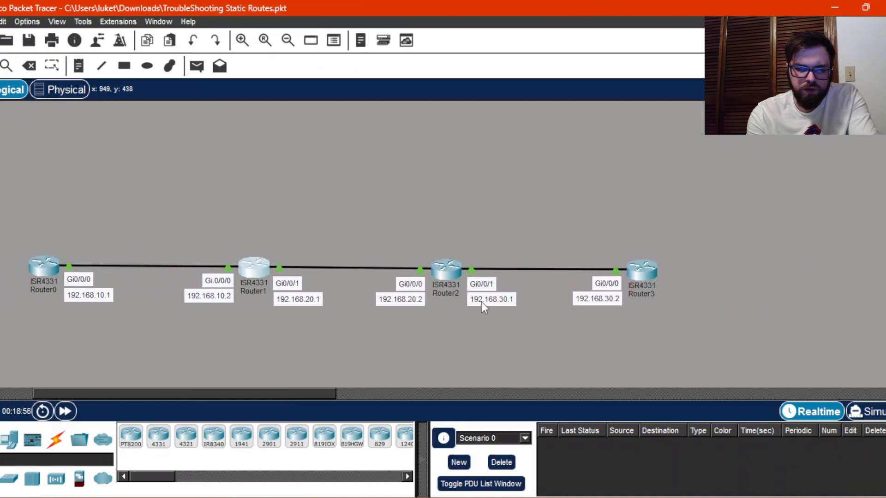
left_click(452, 268)
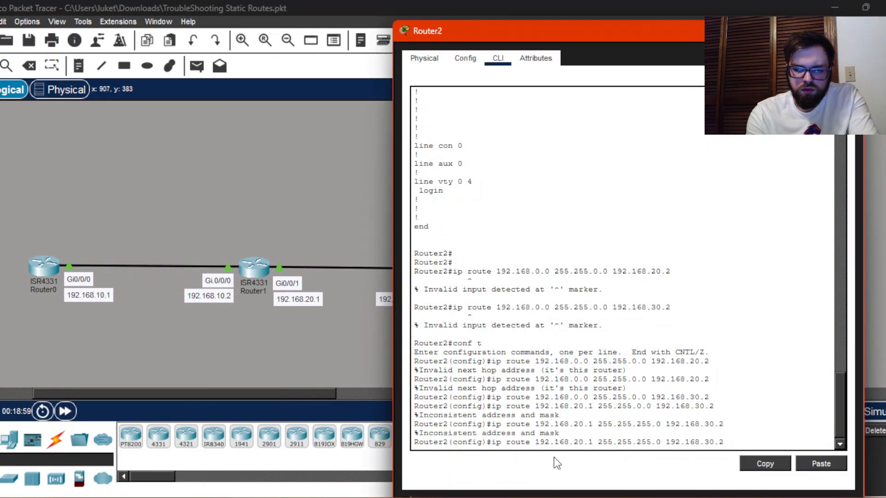
key("Return")
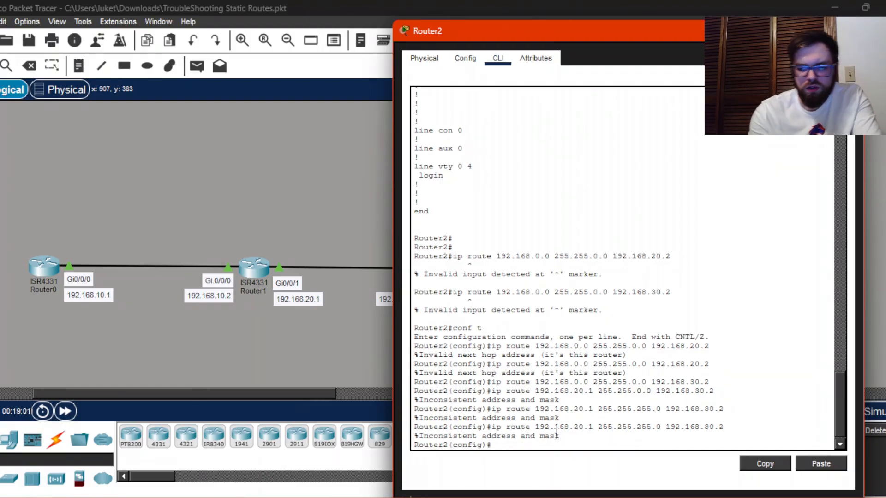
left_click(816, 464)
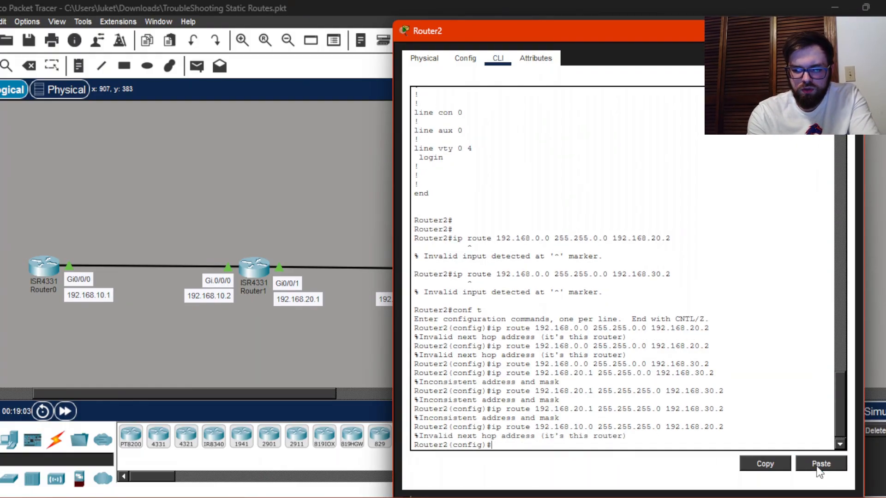
Add the static route ip route 192.168.10.0 255.255.255.0 192.168.30.2 on Router2
key("Up")
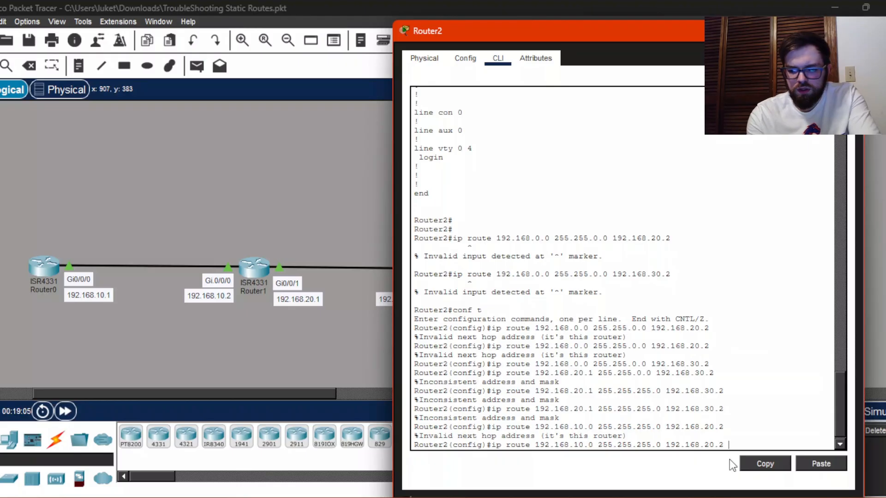
key("Left")
key("Left")
key("Left")
key("Left")
key("Left")
key("Left")
key("Left")
key("Left")
key("Left")
key("Left")
key("Left")
key("Left")
key("Left")
key("Left")
key("Left")
key("Left")
key("Left")
key("Left")
key("Left")
key("Left")
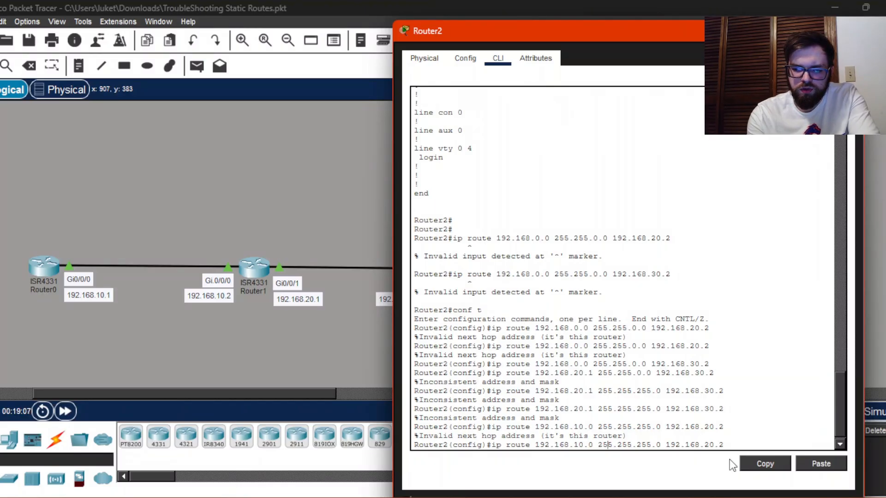
key("Right")
key("Right")
key("Right")
key("Right")
key("Right")
key("Right")
key("Right")
key("Right")
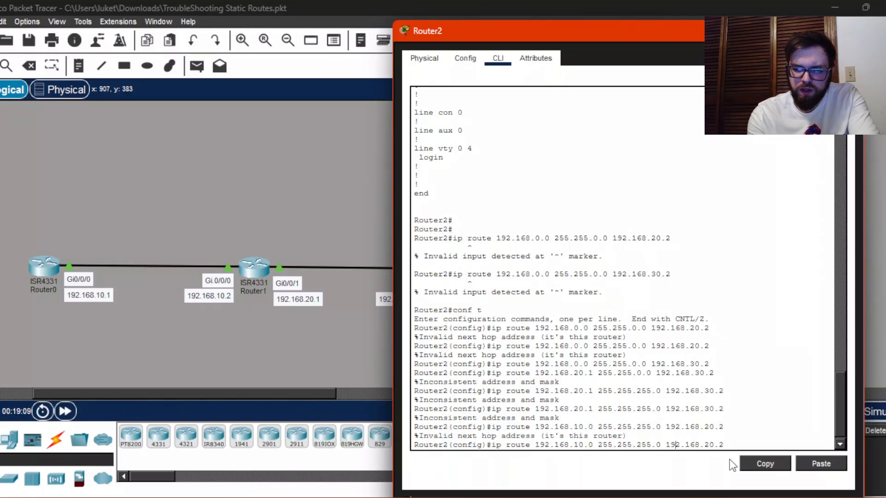
key("Delete")
type("3")
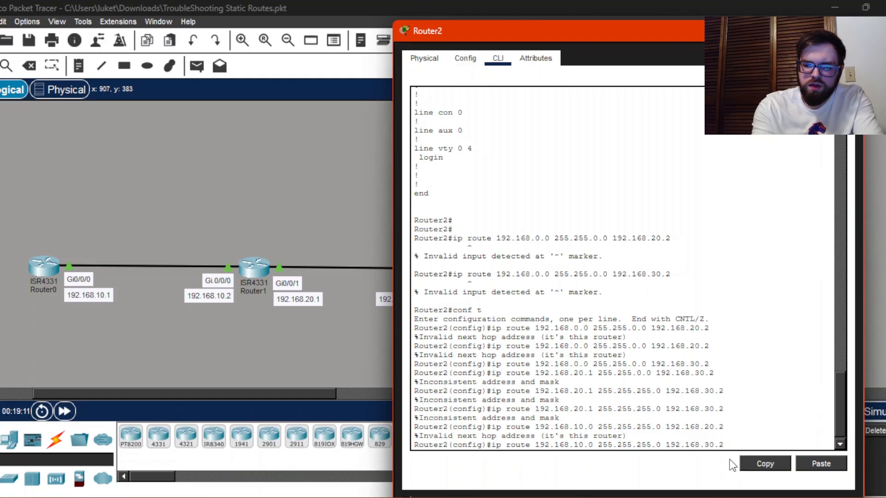
key("Return")
Add the static route ip route 192.168.30.0 255.255.255.0 192.168.20.1 on Router2
key("Up")
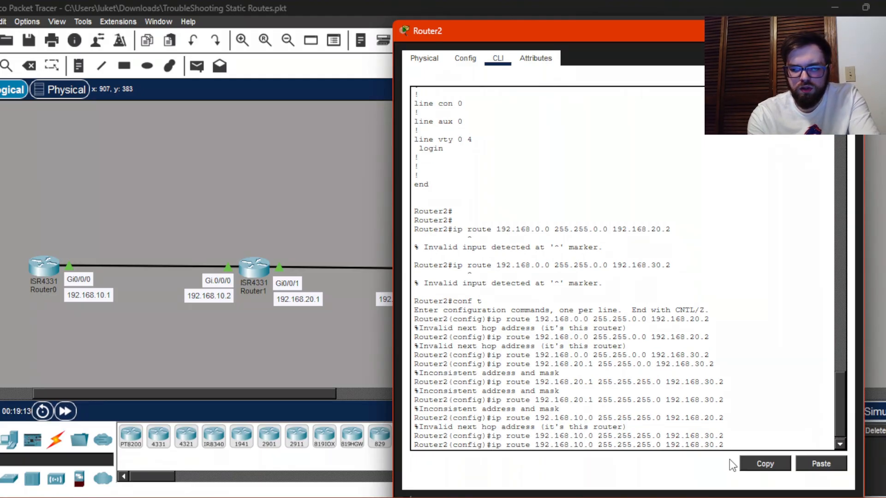
key("BackSpace")
key("Left")
key("Left")
key("Left")
key("Left")
key("Left")
key("Left")
key("Left")
key("Left")
key("Left")
key("Left")
key("Left")
key("Left")
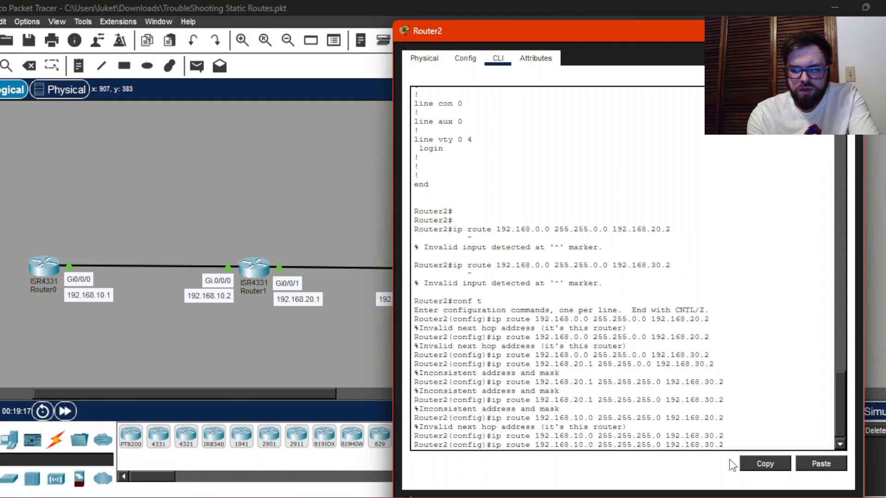
key("BackSpace")
type("3")
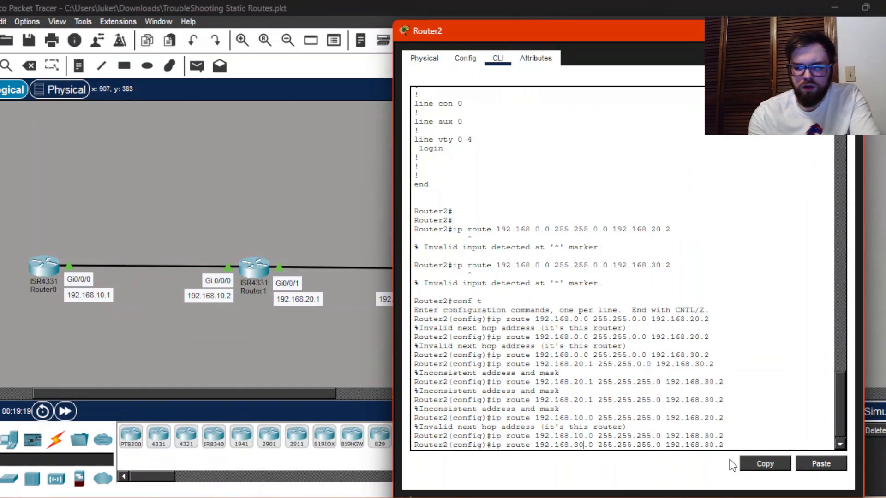
key("Right")
key("Right")
key("Right")
key("Right")
key("Right")
key("Right")
key("Right")
key("Right")
key("Right")
key("Right")
key("Right")
key("Right")
key("Right")
key("Right")
key("Right")
key("Right")
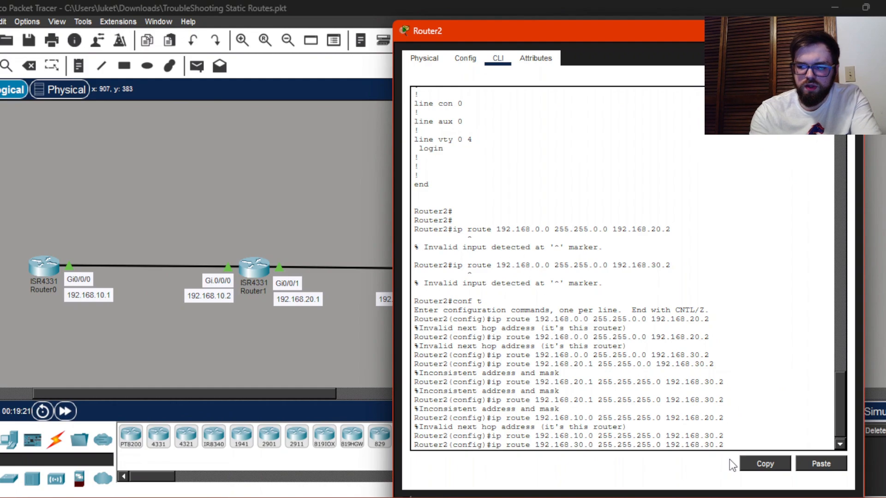
key("BackSpace")
type("2")
key("BackSpace")
type("1")
key("Return")
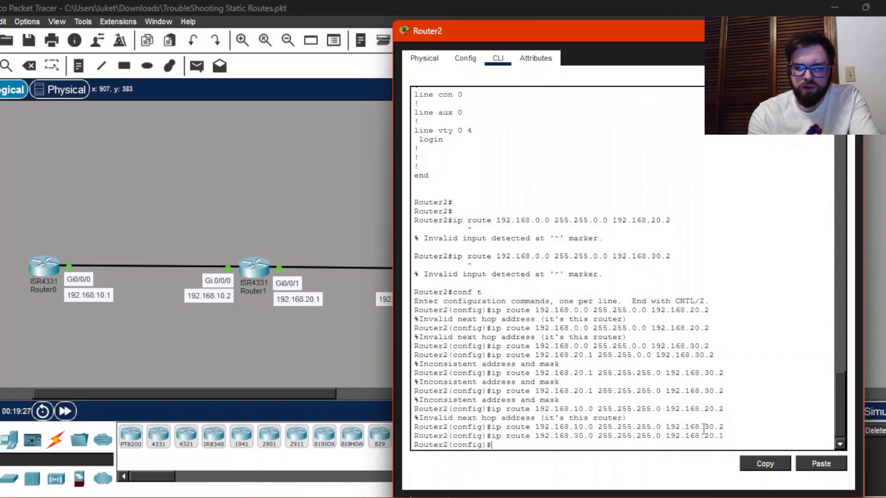
Open Router0's command line from the topology, exit configuration mode and ping 192.168.30.2
left_click(129, 344)
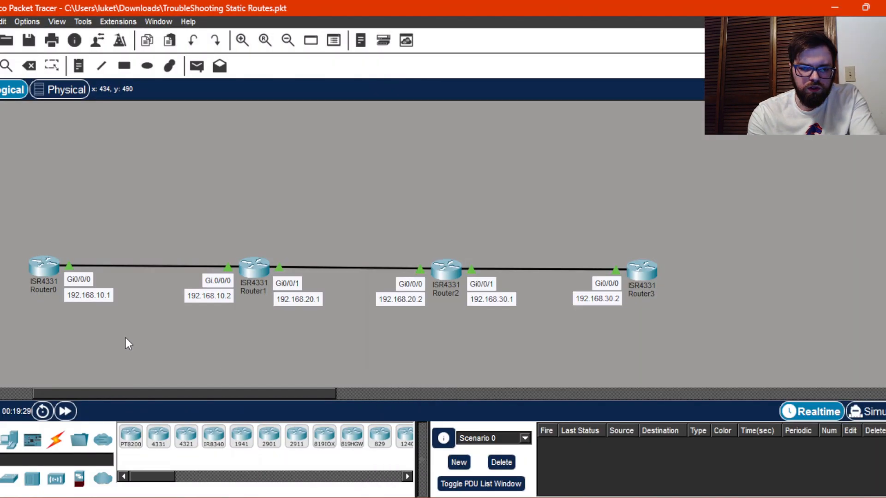
left_click(44, 270)
type("exit")
key("Return")
key("Return")
type("ping 192.16")
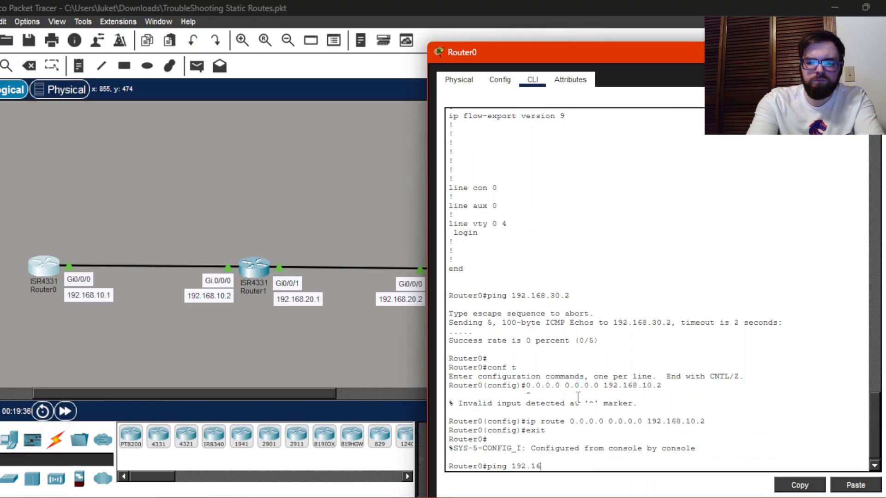
type("8.30.2")
key("Return")
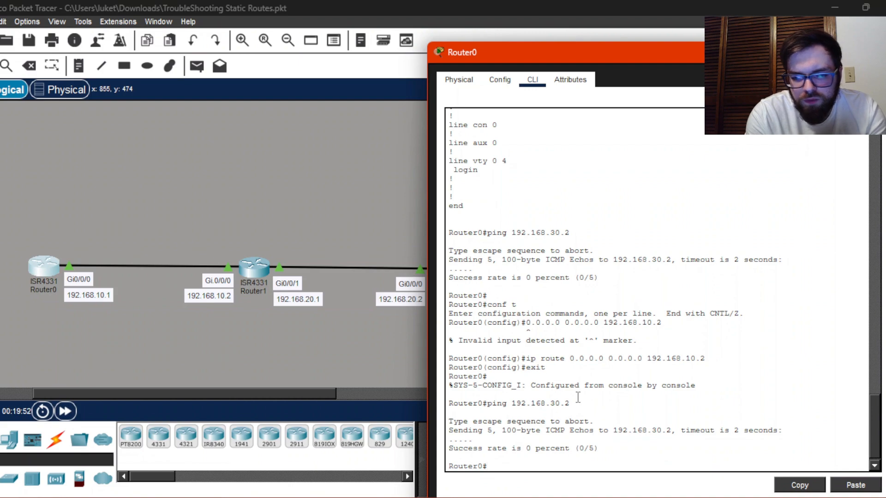
Run a traceroute from Router0 to 192.168.30.2
left_click(371, 385)
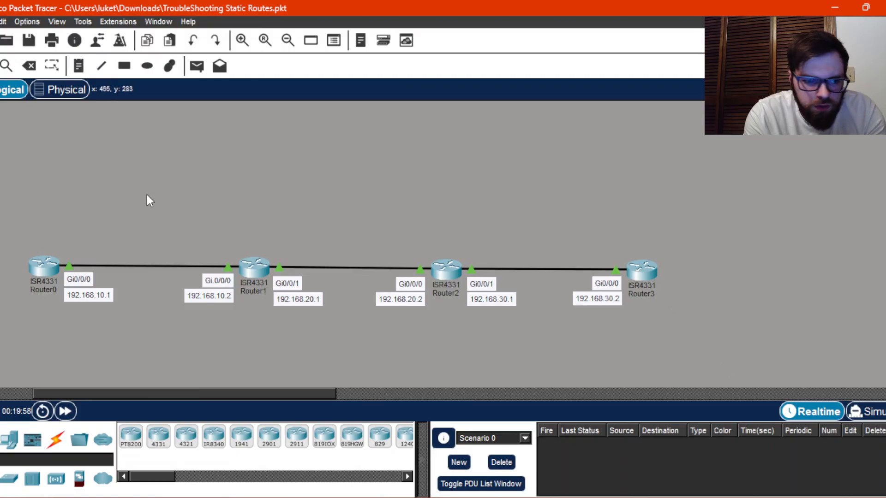
left_click(39, 267)
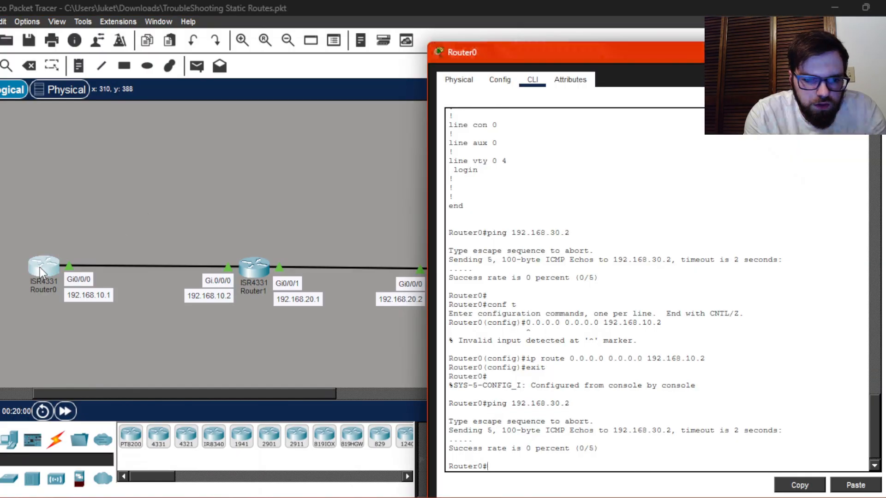
type("tr")
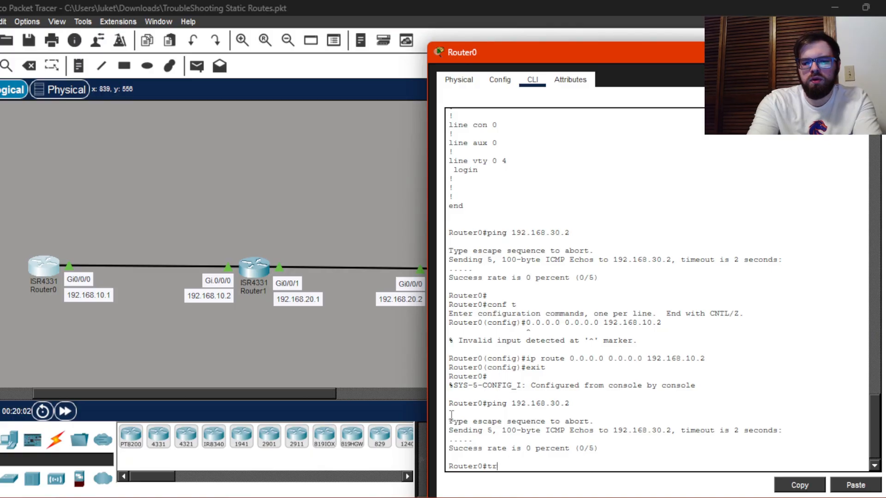
type("aceroute")
type(" 192.")
key("BackSpace")
key("BackSpace")
key("BackSpace")
key("BackSpace")
type("10")
type("92.")
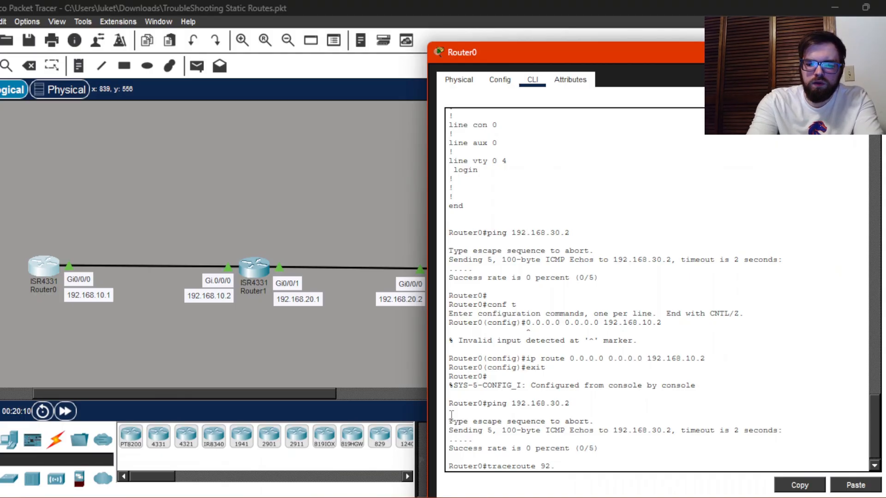
key("BackSpace")
key("BackSpace")
key("BackSpace")
type("192.")
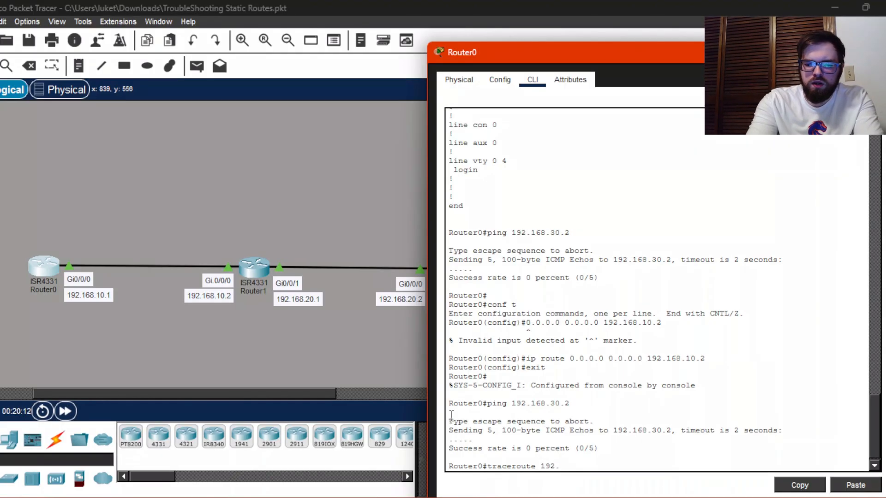
key("BackSpace")
type("15")
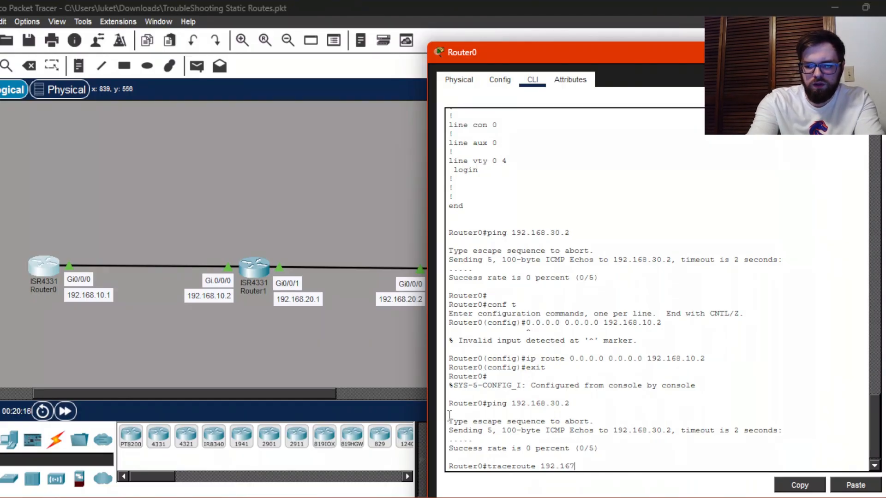
type("8.30.")
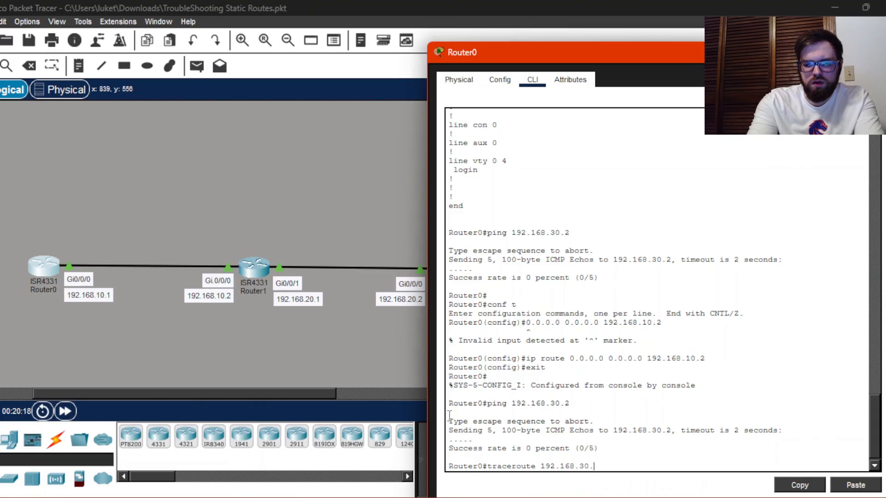
type("2")
key("Return")
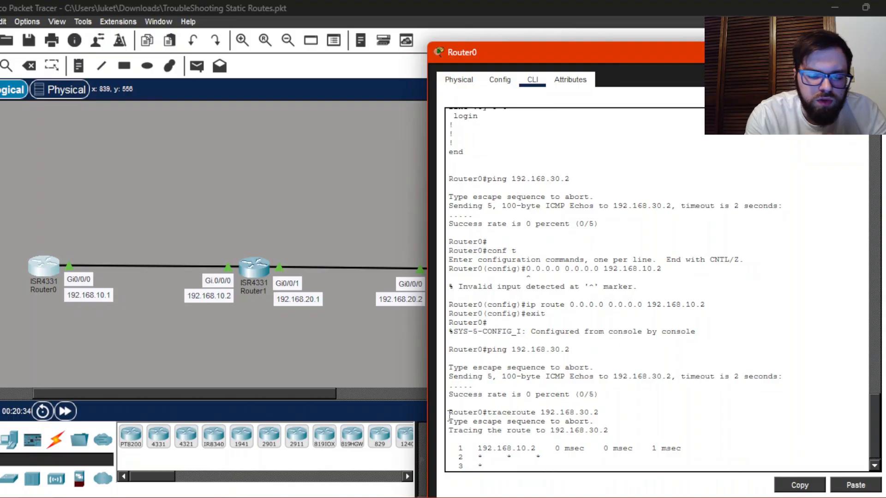
Open Router1's command line and examine the static routes in its running configuration through to the end of the listing
left_click(258, 269)
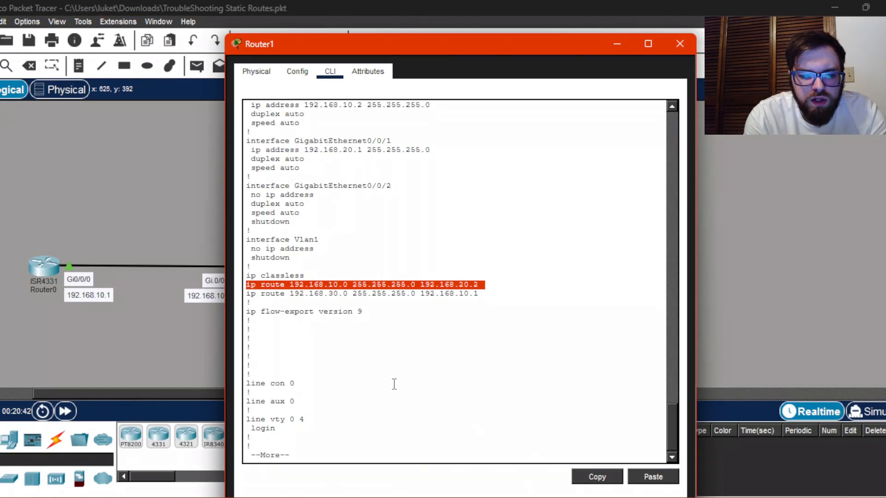
left_click(367, 462)
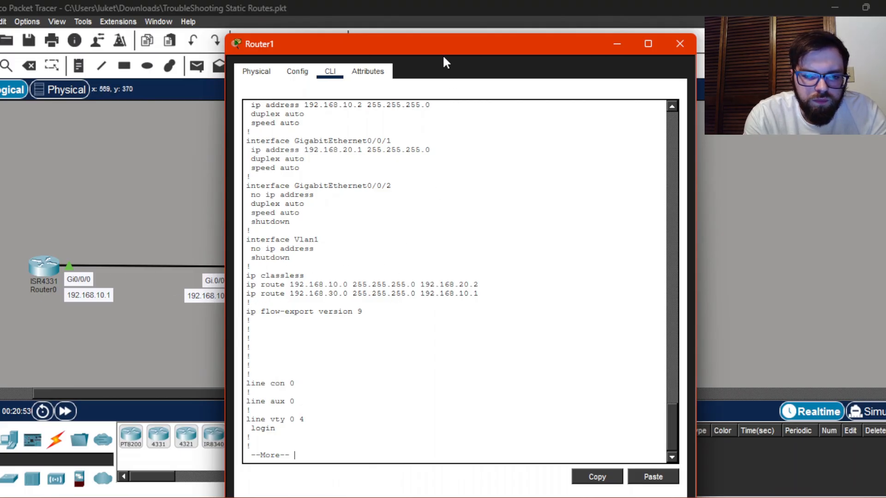
left_click_drag(446, 45, 652, 34)
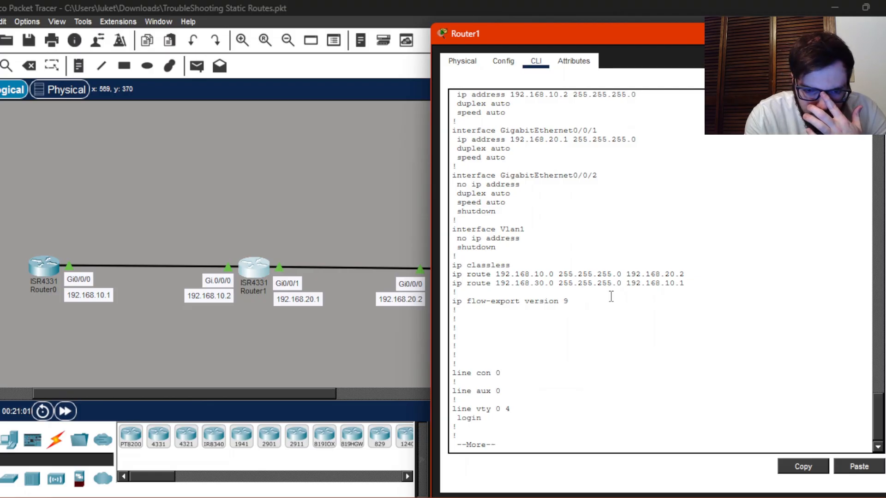
key("space")
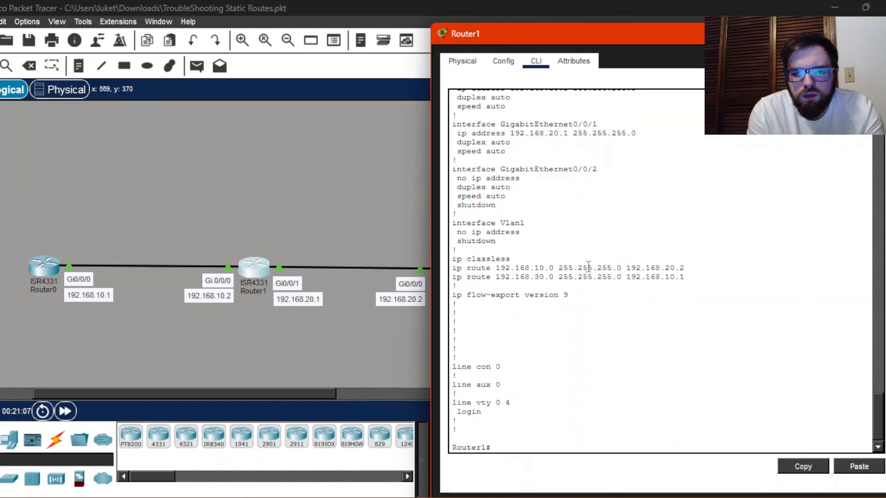
Remove Router1's copied static route in global configuration mode with no ip route 192.168.30.0 255.255.255.0 192.168.10.1
triple_click(548, 279)
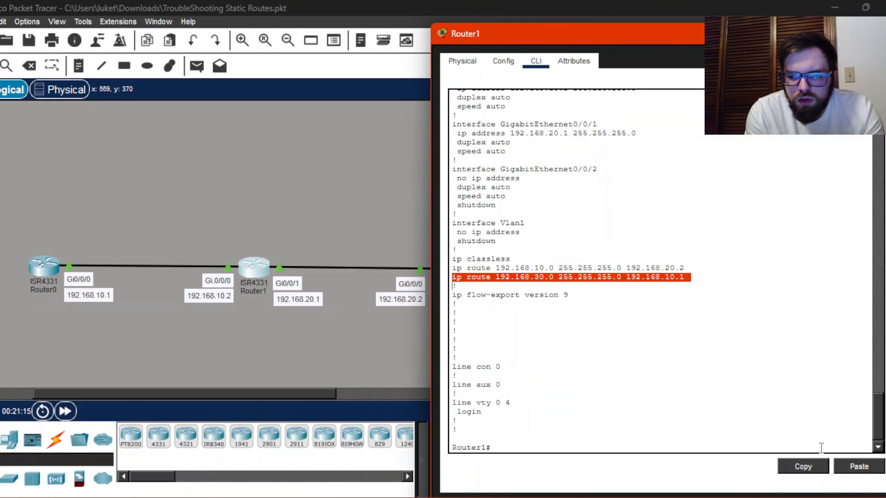
left_click(801, 470)
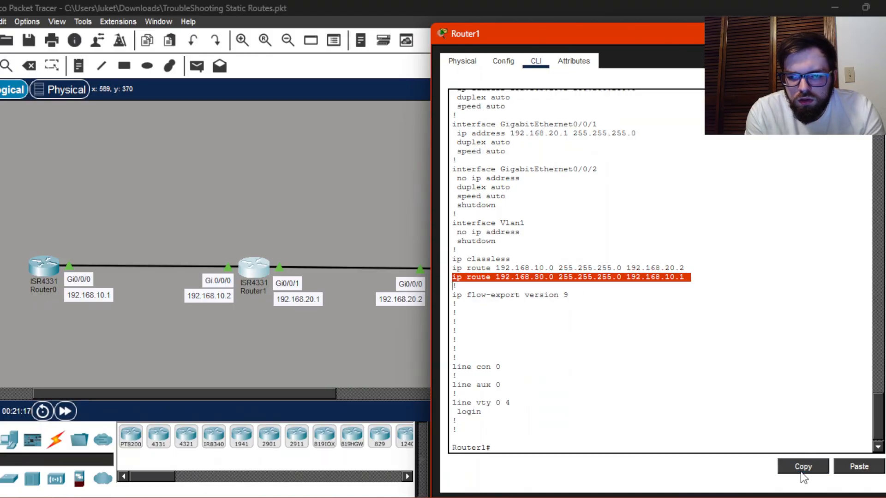
left_click(518, 444)
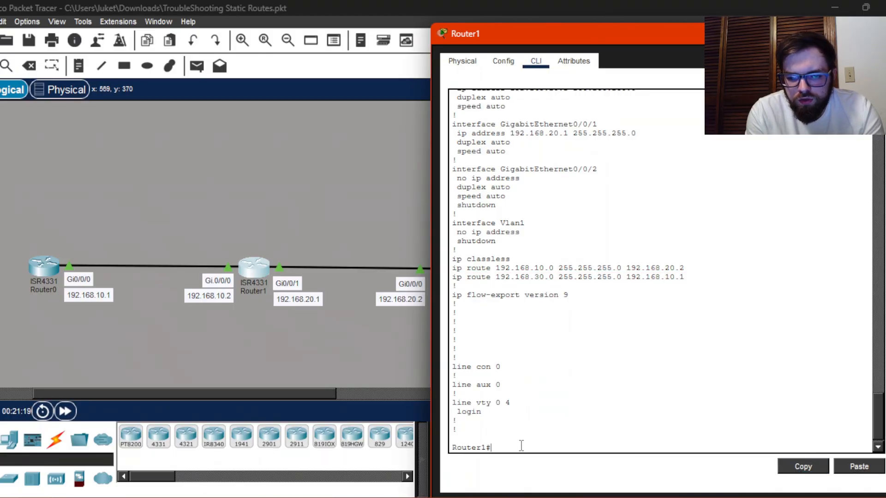
type("conf t")
key("Return")
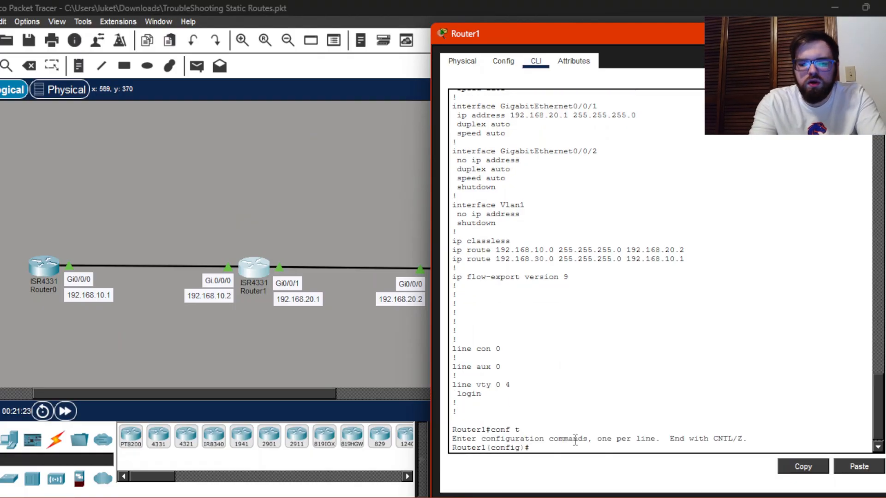
type("no")
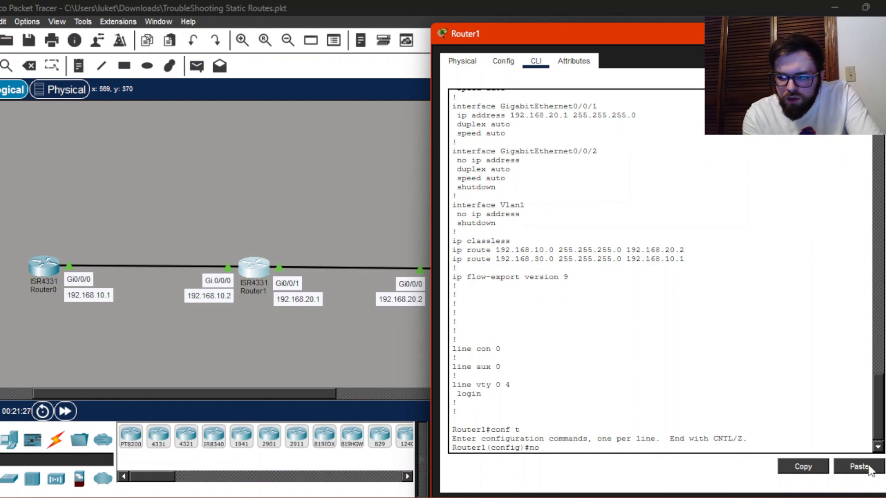
left_click(870, 469)
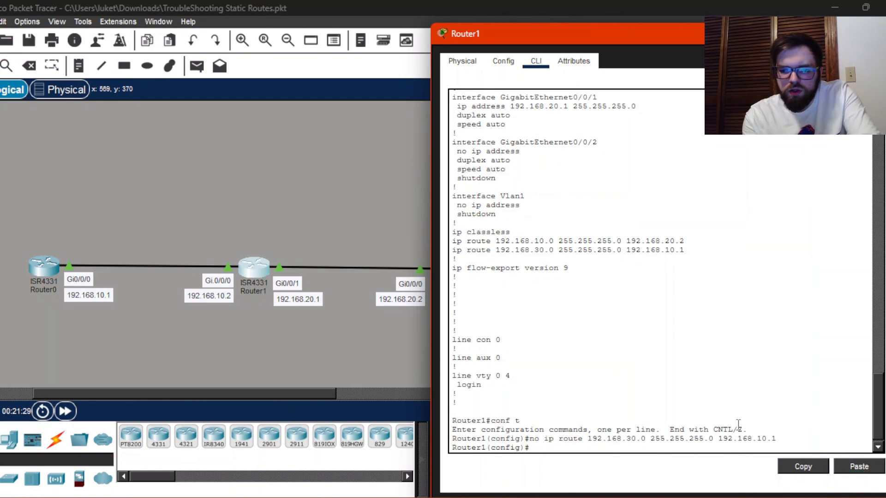
Try to run no ip route 192.168.30.0 255.255.255.0 192.168.20.2 on Router1
key("Up")
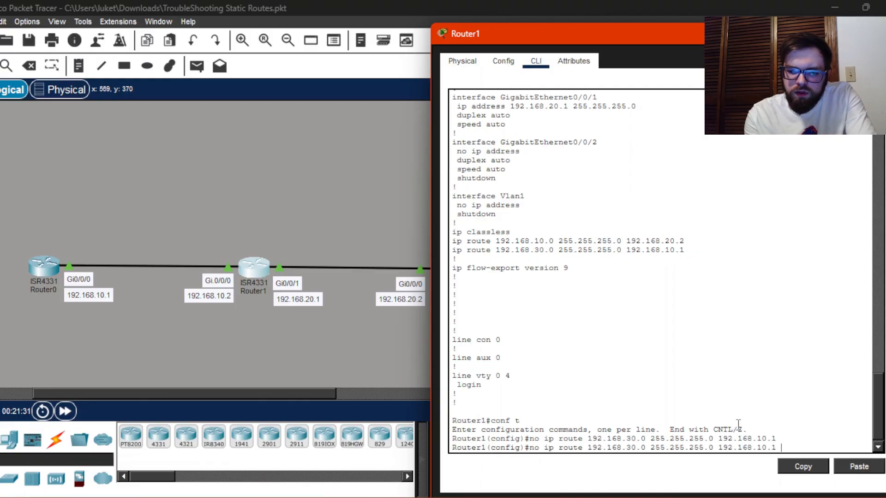
key("Left")
key("BackSpace")
type("2")
key("Right")
key("Right")
key("Right")
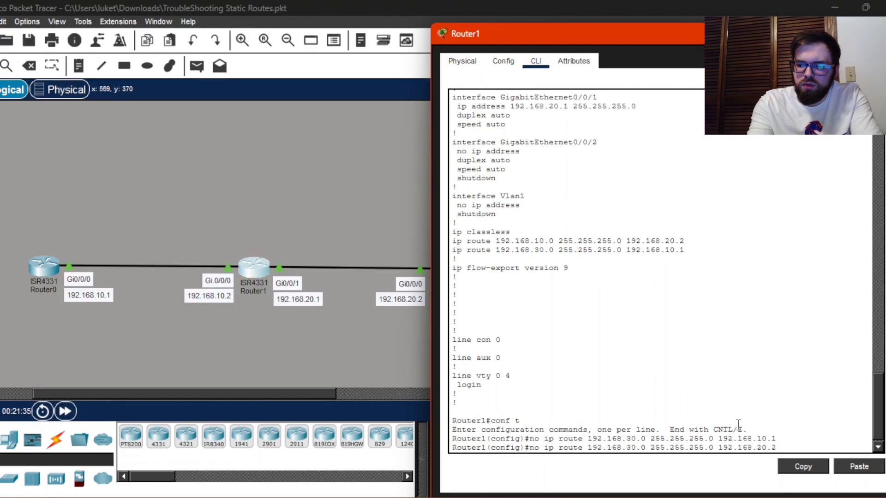
key("Return")
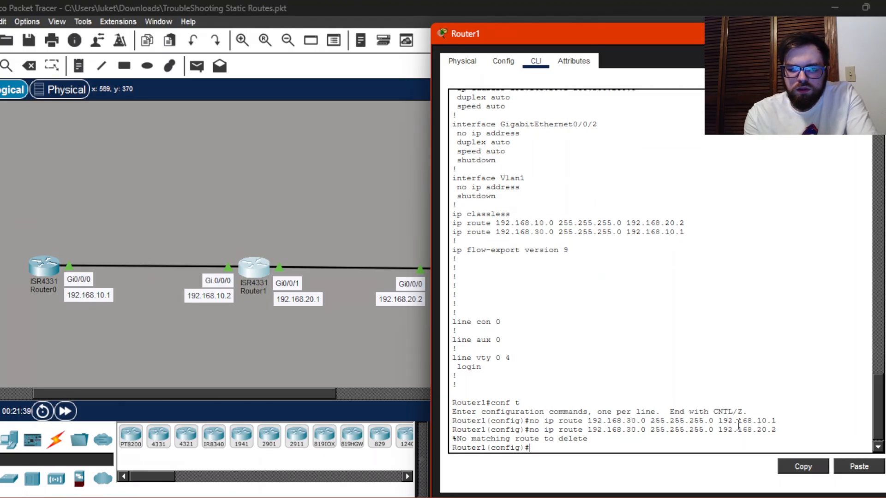
Add a static route on Router1 with ip route 192.168.30.0 255.255.255.0 192.168.20.2
key("Up")
key("Left")
key("Left")
key("Left")
key("Left")
key("Left")
key("Left")
key("Left")
key("Left")
key("Left")
key("Left")
key("Left")
key("Left")
key("Left")
key("Left")
key("Left")
key("Left")
key("Left")
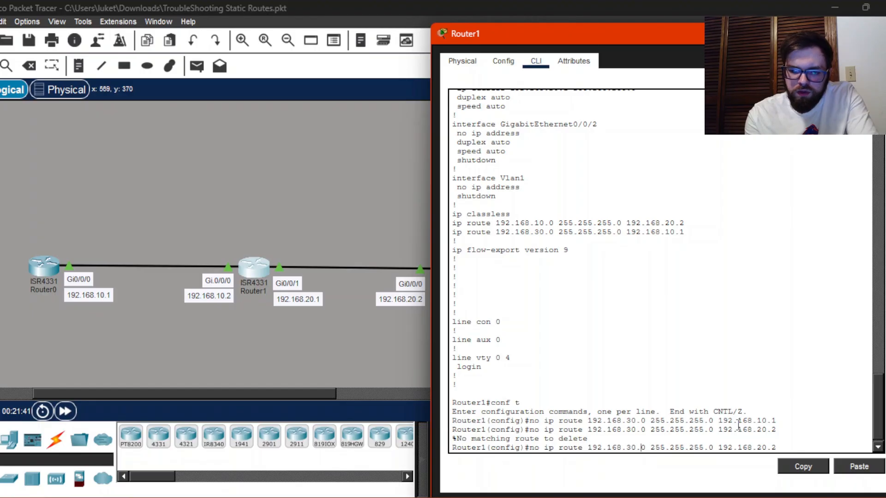
key("BackSpace")
key("BackSpace")
key("BackSpace")
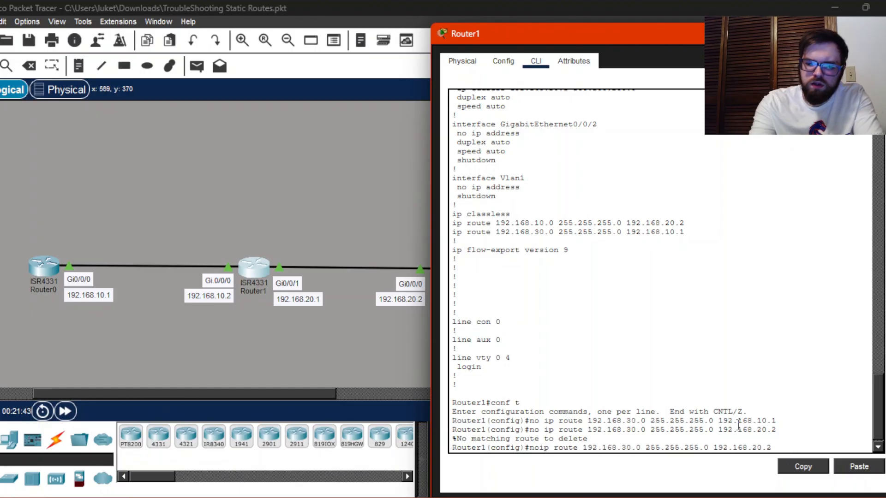
key("Return")
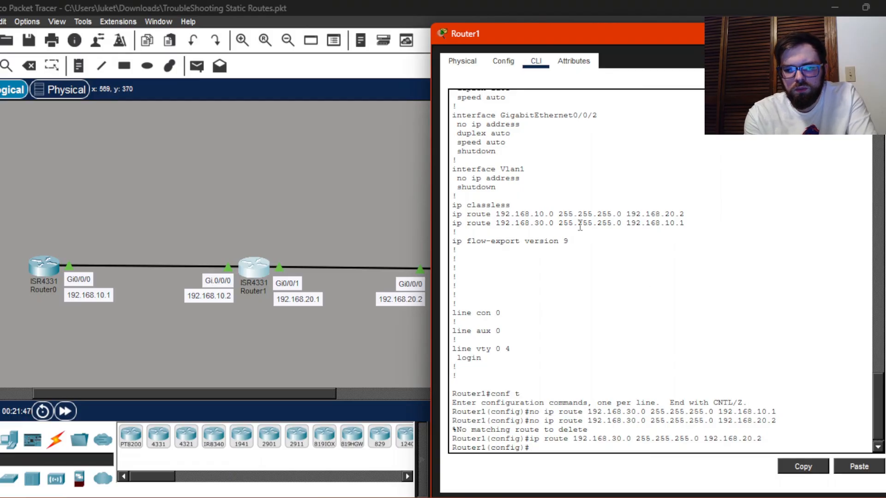
Remove Router1's other wrong static route with no ip route 192.168.10.0 255.255.255.0 192.168.20.2
left_click(587, 209)
triple_click(587, 209)
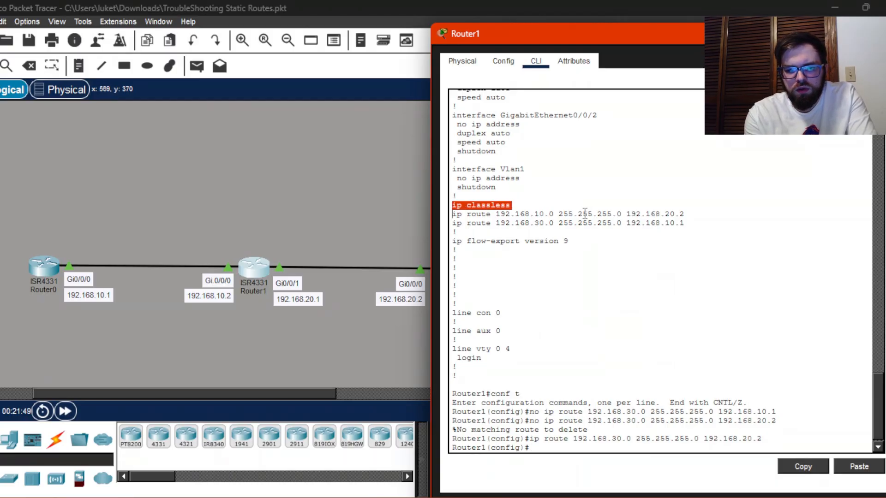
triple_click(584, 213)
left_click(795, 467)
left_click(581, 450)
type("no")
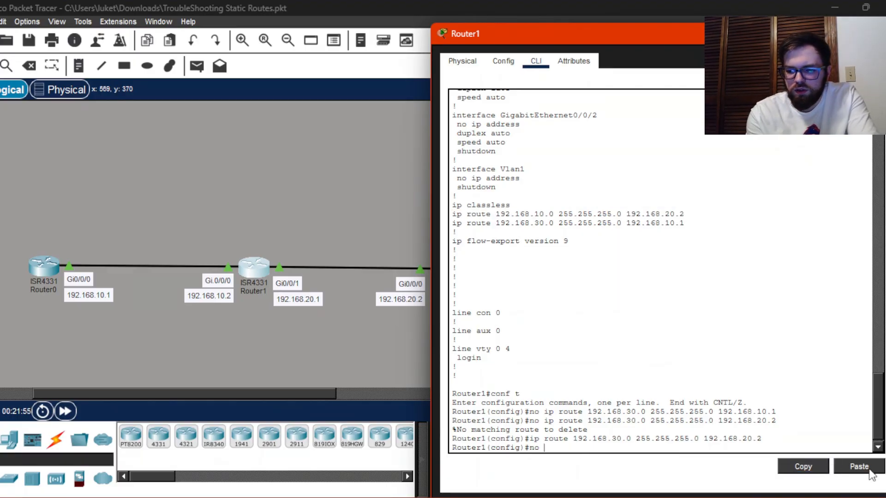
left_click(869, 471)
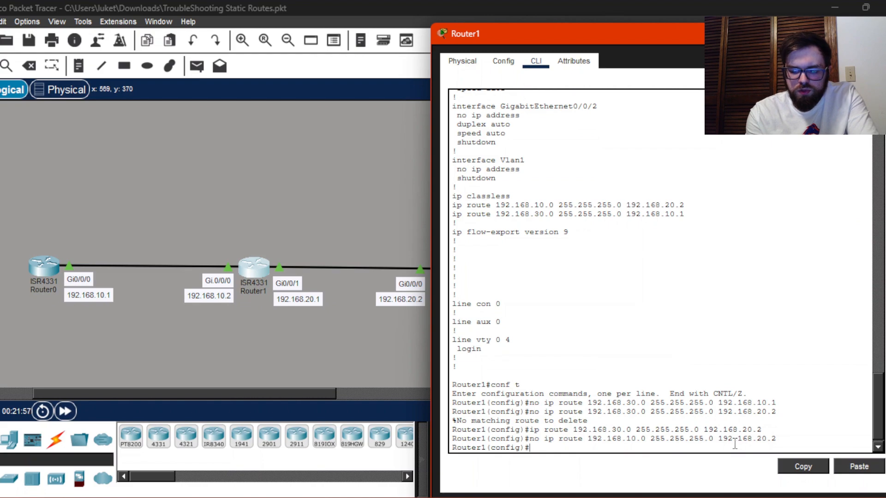
Add ip route 192.168.10.0 255.255.255.0 192.168.10.1 on Router1 and exit global configuration mode
key("Up")
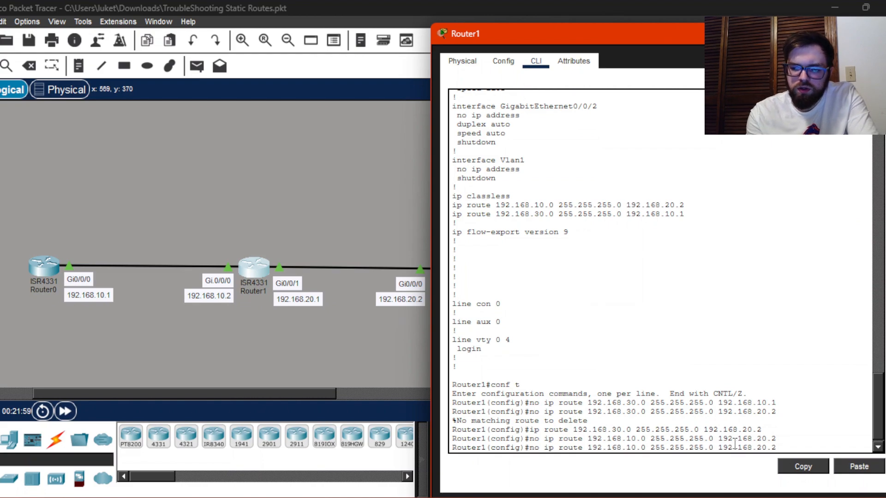
key("BackSpace")
key("BackSpace")
key("BackSpace")
key("BackSpace")
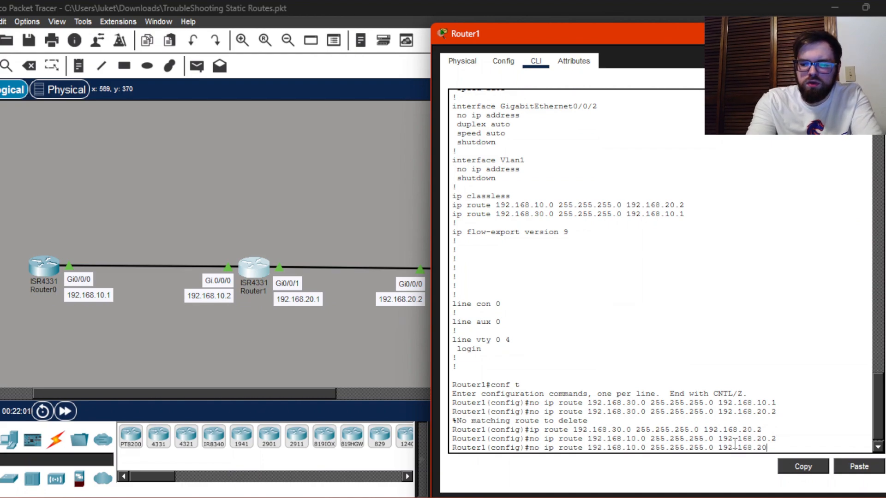
type("10.1")
key("Left")
key("Left")
key("Left")
key("Left")
key("Left")
key("Left")
key("Left")
key("Left")
key("Left")
key("Left")
key("Left")
key("Left")
key("Left")
key("Left")
key("Left")
key("Left")
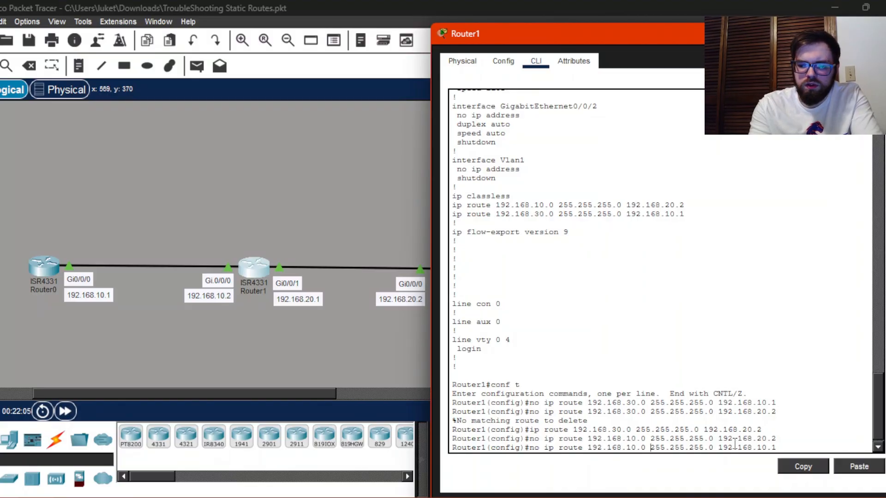
key("BackSpace")
key("BackSpace")
key("BackSpace")
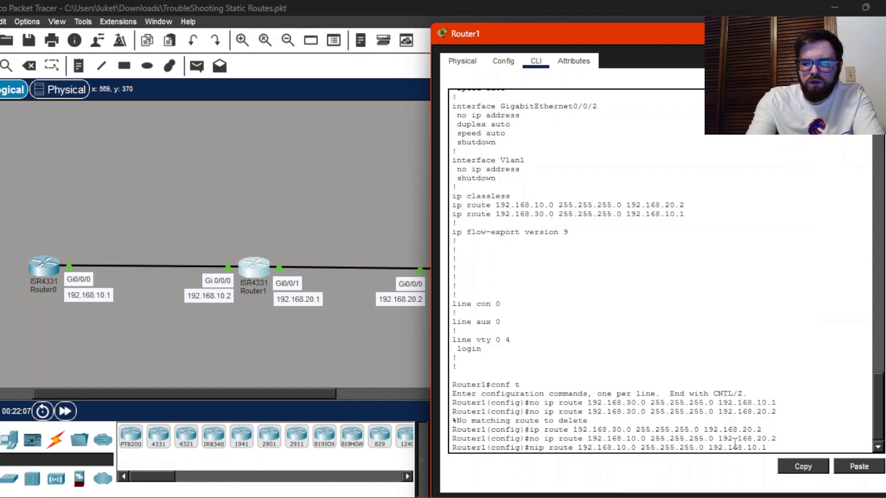
key("Return")
type("exit")
key("Return")
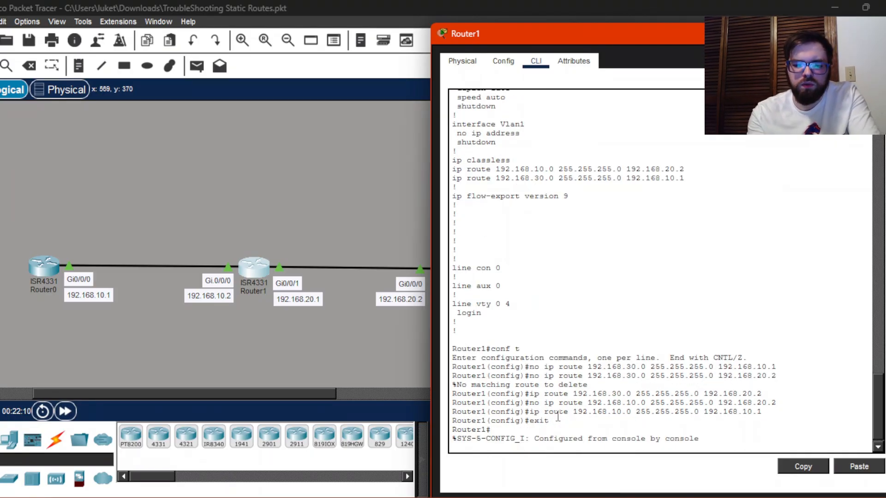
key("Return")
Open Router2's command line, exit configuration mode and examine the static routes in its running configuration
left_click(410, 375)
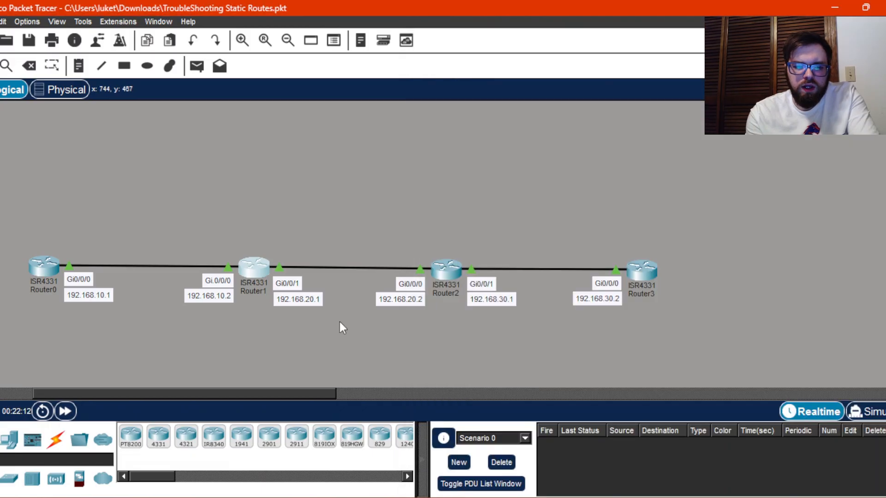
left_click(445, 271)
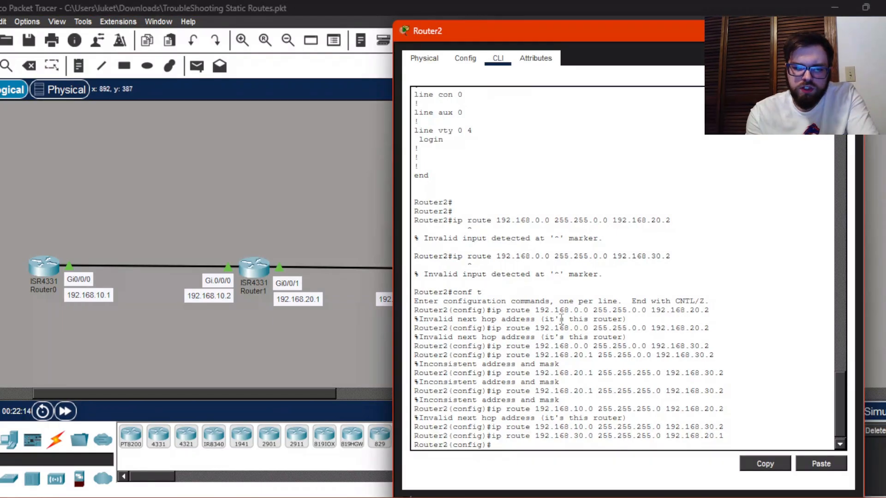
scroll(561, 319, "down", 2)
type("ex")
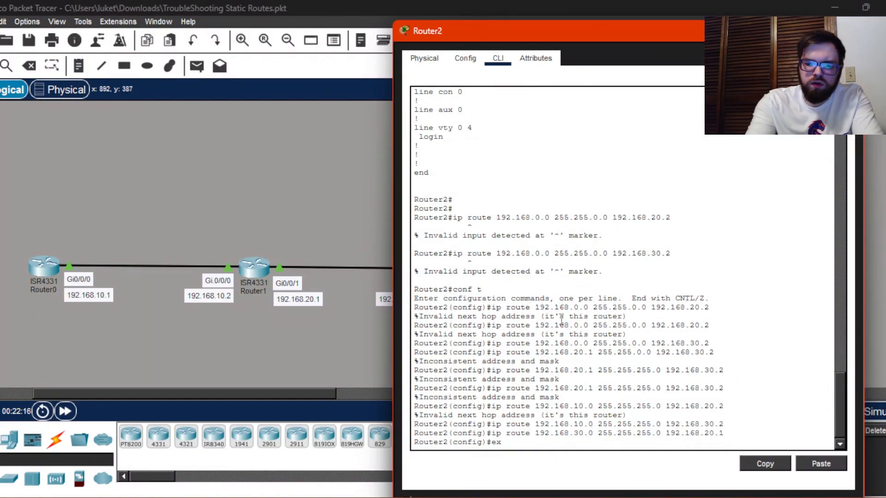
type("it")
key("Return")
type("sh")
type(" rub")
key("BackSpace")
type("n")
key("Return")
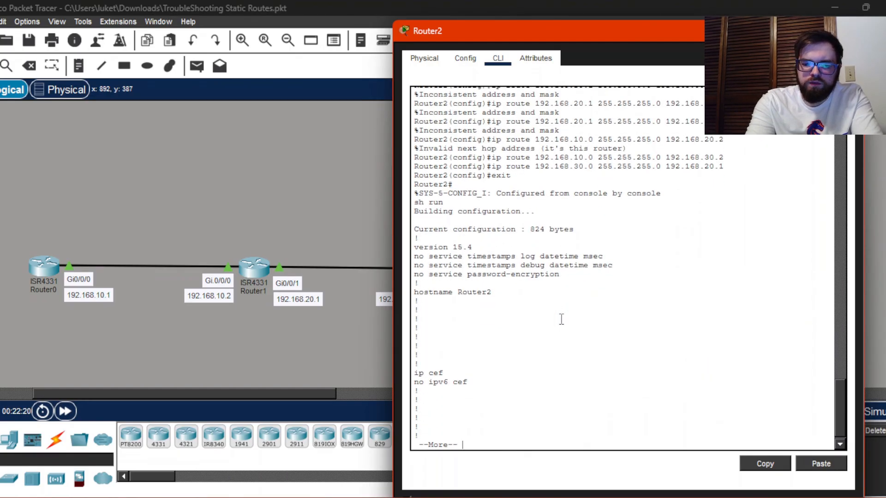
key("Return")
key("Return")
key("Return")
key("Return")
key("Return")
key("Return")
key("Return")
key("Return")
key("Return")
key("Return")
key("Return")
key("Return")
key("Return")
key("Return")
key("Return")
key("Return")
key("Return")
key("Return")
key("Return")
key("Return")
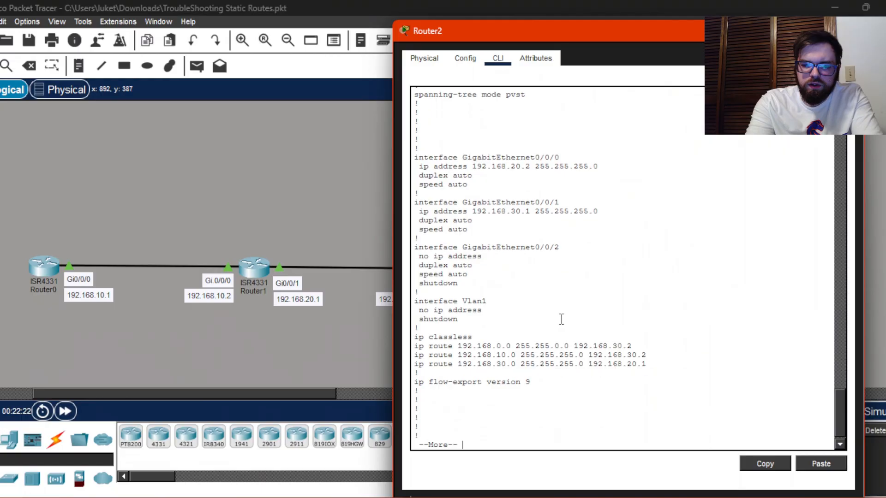
Remove Router2's copied summary route in global configuration mode with no ip route 192.168.0.0 255.255.0.0 192.168.30.2
triple_click(546, 345)
left_click(765, 464)
left_click(464, 450)
type("q")
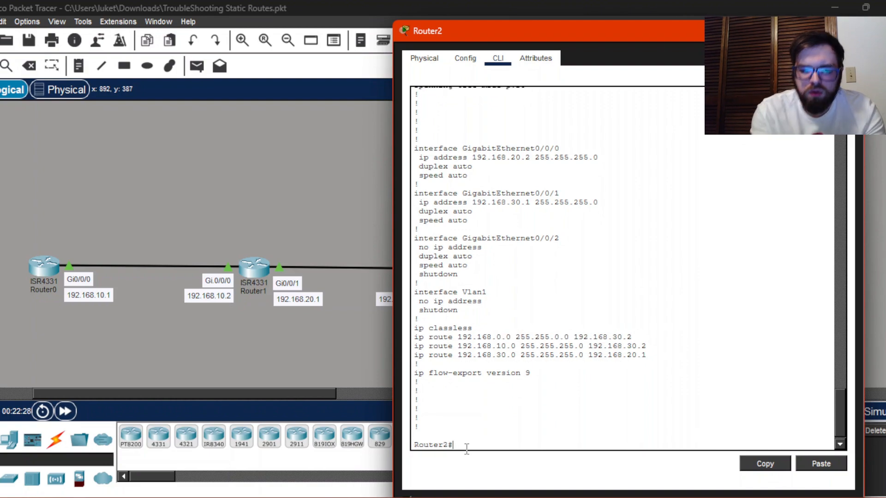
type("conf t")
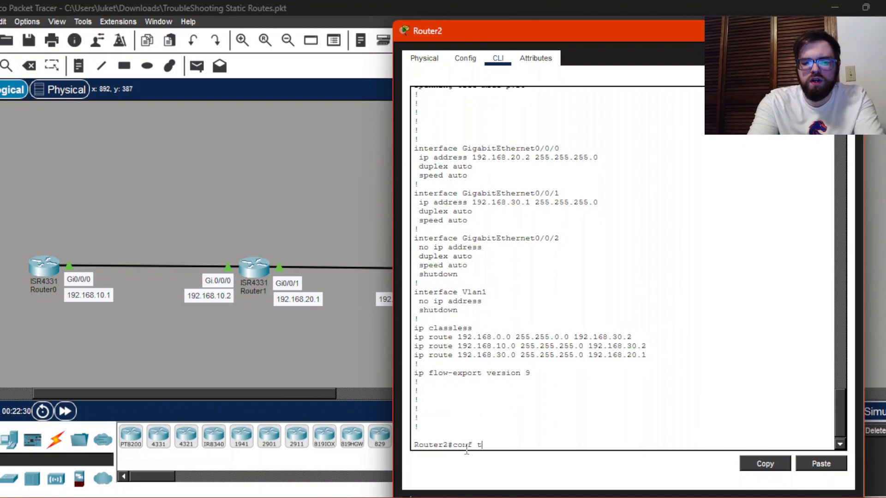
key("Return")
type("np")
type("o")
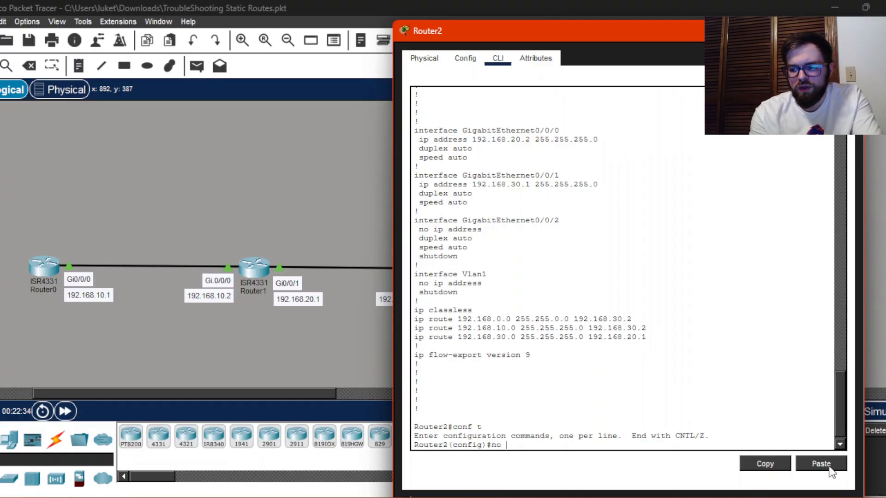
left_click(821, 463)
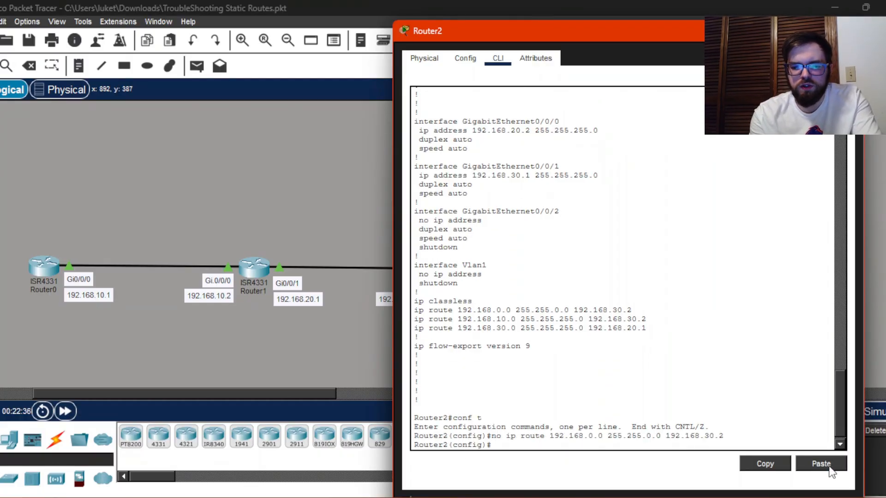
Remove Router2's static route to the 192.168.10.0 network with no ip route 192.168.10.0 255.255.255.0 192.168.30.2
key("Up")
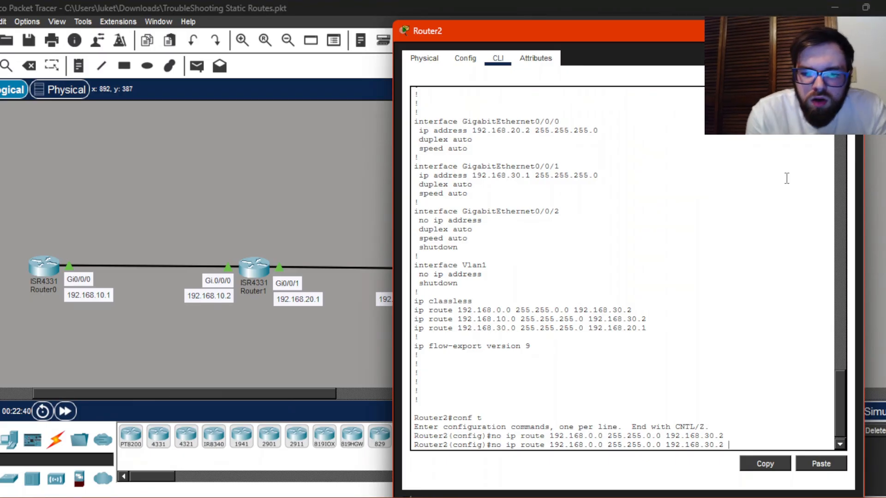
left_click_drag(675, 38, 616, 33)
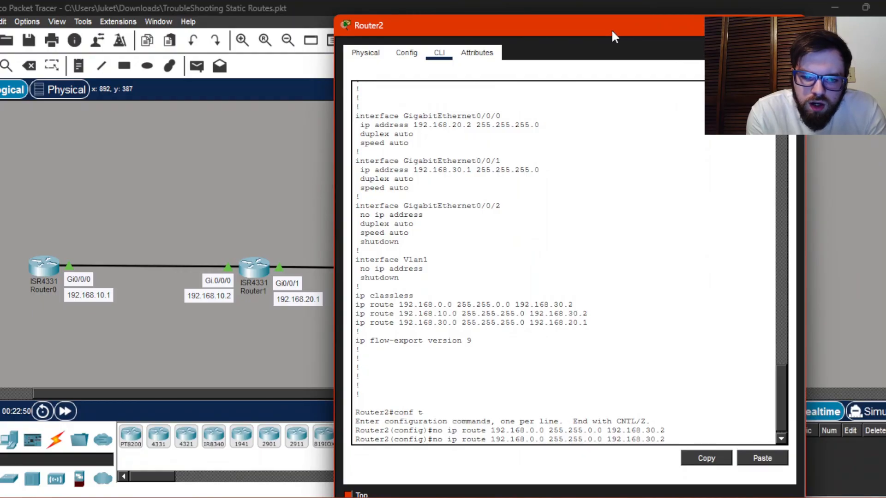
left_click_drag(611, 29, 569, 42)
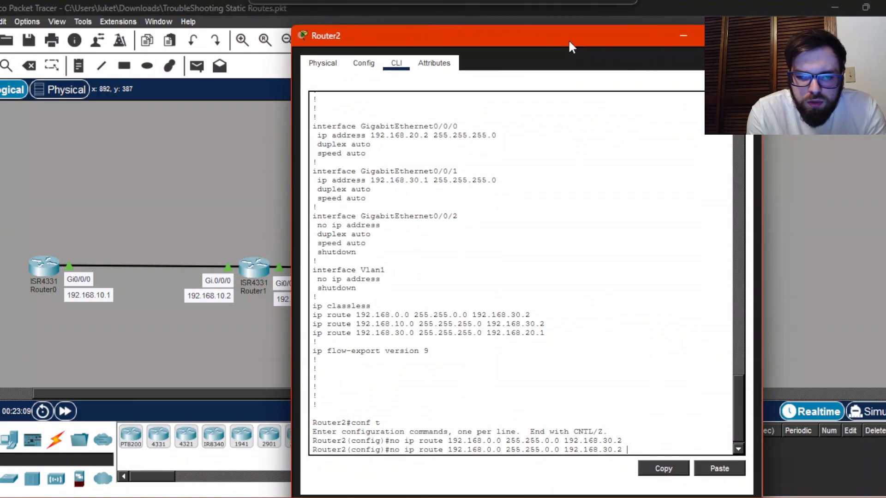
triple_click(432, 325)
left_click(669, 469)
left_click(641, 446)
key("Return")
type("no")
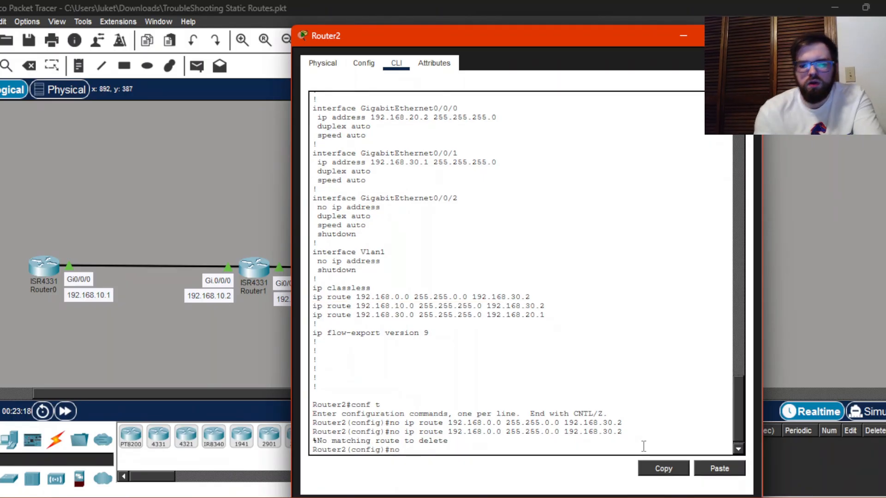
left_click(719, 468)
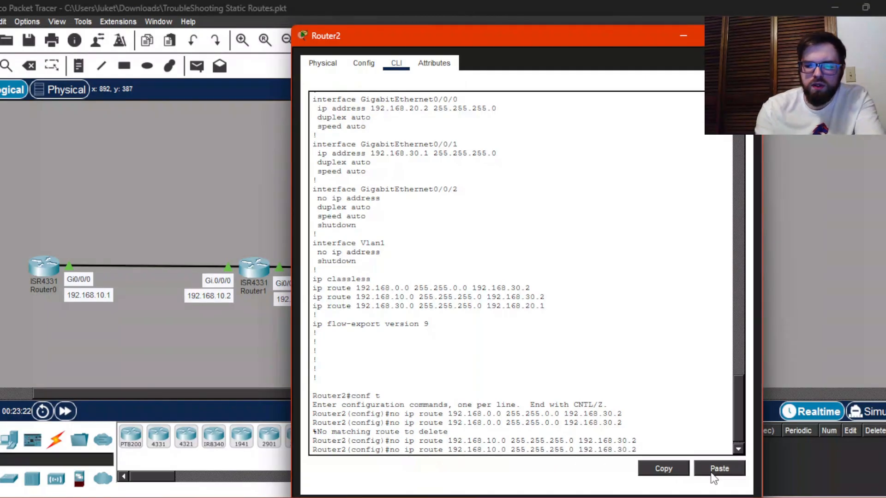
Add a corrected static route on Router2 with ip route 192.168.10.0 255.255.255.0 192.168.20.1
key("BackSpace")
key("BackSpace")
key("BackSpace")
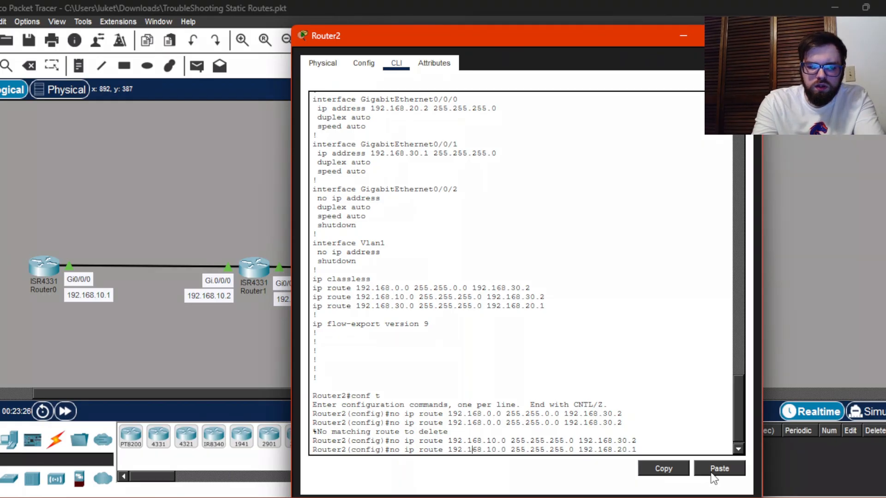
key("BackSpace")
key("BackSpace")
key("BackSpace")
key("Return")
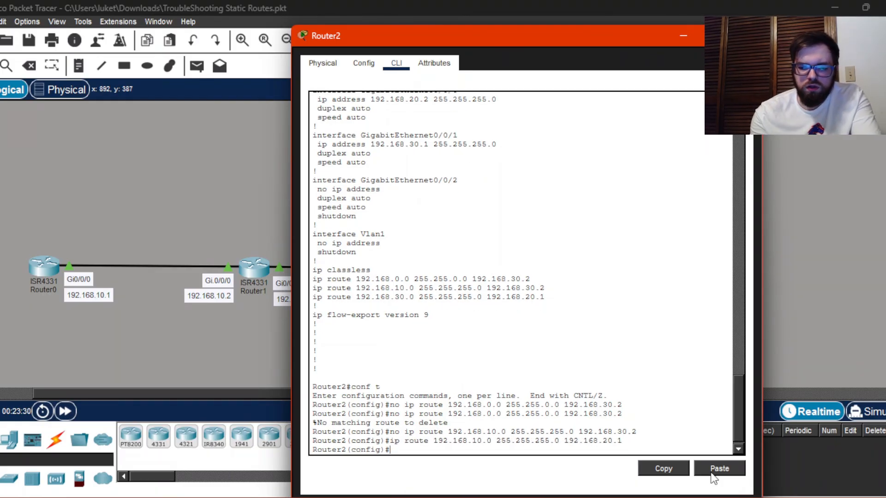
Remove Router2's copied static route with no ip route 192.168.30.0 255.255.255.0 192.168.20.1
triple_click(466, 297)
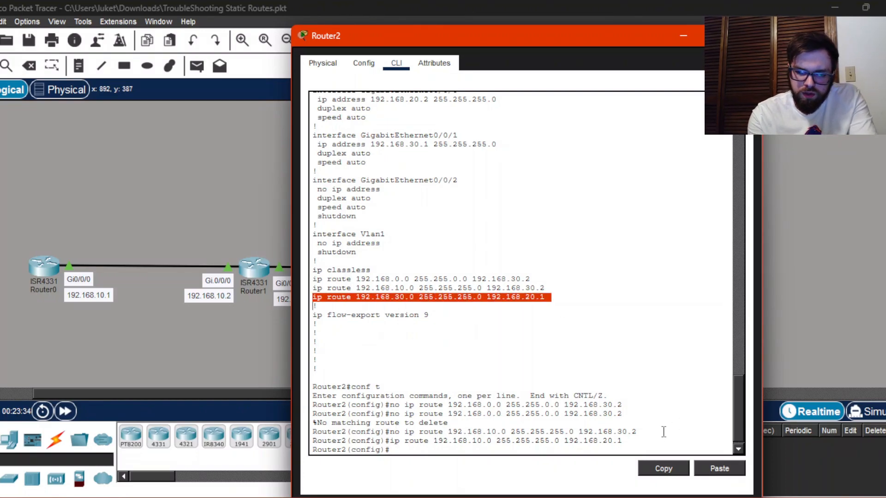
left_click(662, 469)
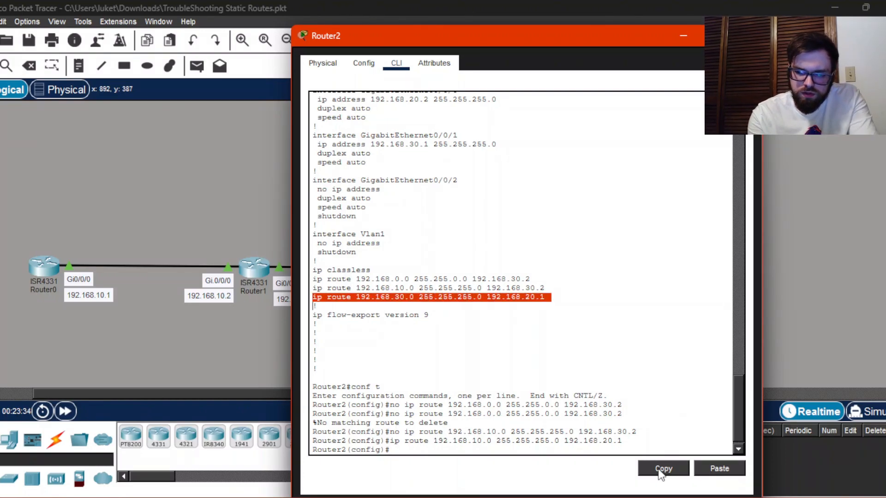
left_click(392, 452)
type("no")
left_click(719, 468)
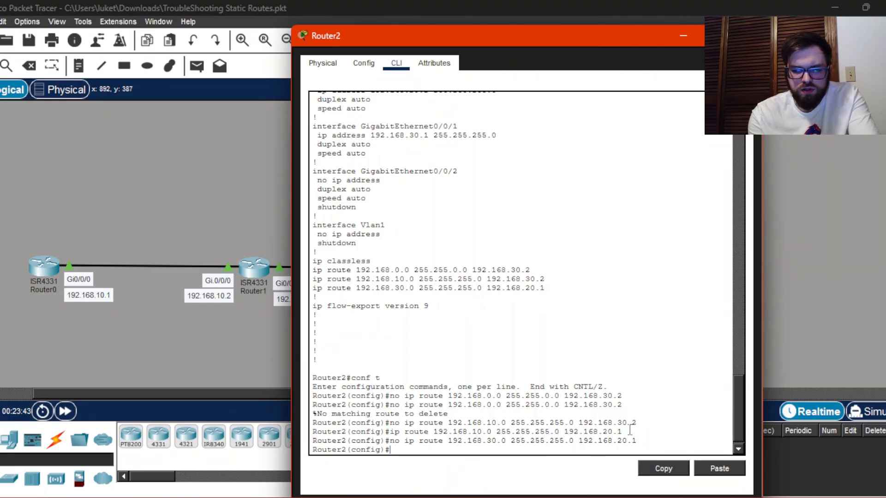
Add a corrected static route on Router2 with ip route 192.168.30.0 255.255.255.0 192.168.30.2
key("Up")
key("Left")
key("Left")
key("Left")
key("Left")
key("Left")
key("Left")
key("Left")
key("Left")
key("Left")
key("Left")
key("Left")
key("Left")
key("Left")
key("Left")
key("Left")
key("Left")
key("Left")
key("Left")
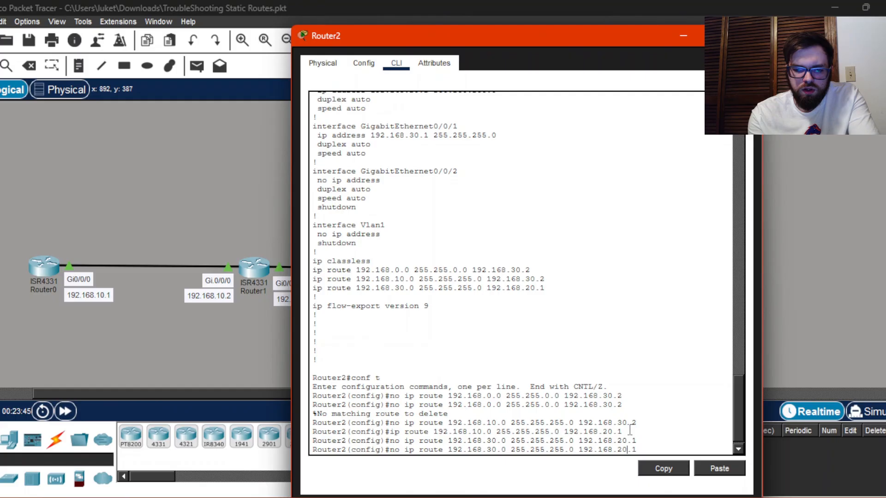
key("Left")
key("Left")
key("Left")
key("Left")
key("Left")
key("Left")
key("Left")
key("Left")
key("Left")
key("Left")
key("Left")
key("Left")
key("Left")
key("Left")
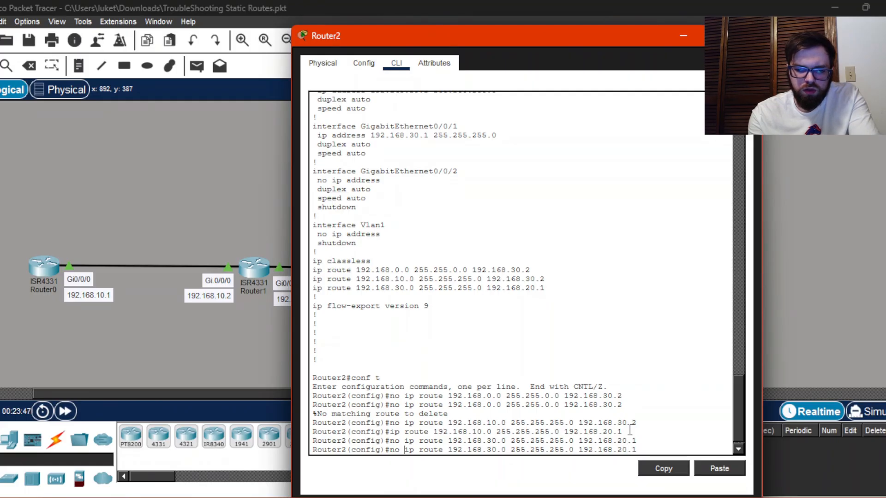
key("Left")
key("Left")
key("Left")
key("Left")
key("Left")
key("Left")
key("Left")
key("Left")
key("Left")
key("Left")
key("BackSpace")
key("BackSpace")
key("BackSpace")
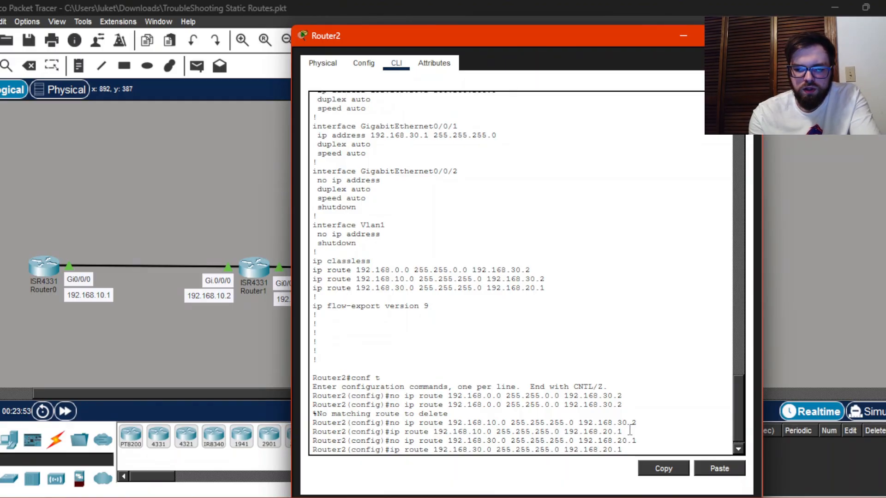
key("BackSpace")
key("BackSpace")
type("30")
key("Right")
key("Right")
key("BackSpace")
type("2")
key("Return")
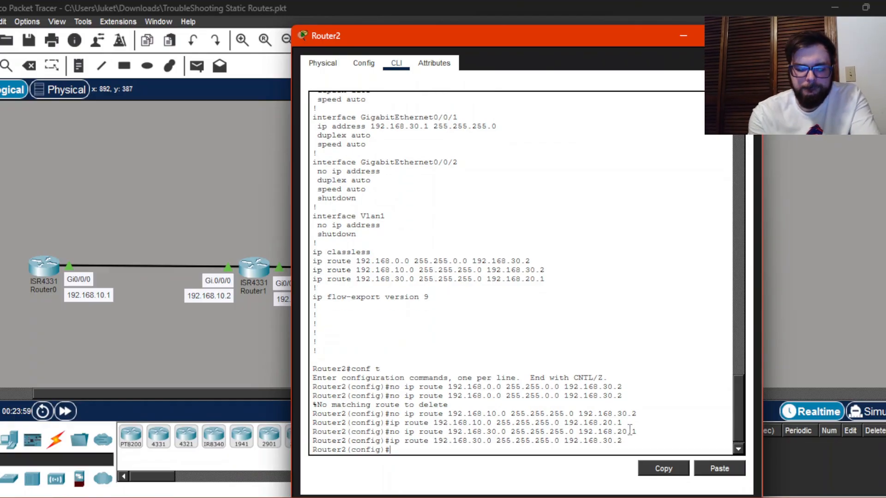
Leave global configuration mode on Router2 and review the static routes in its running configuration with sh run
type("exit")
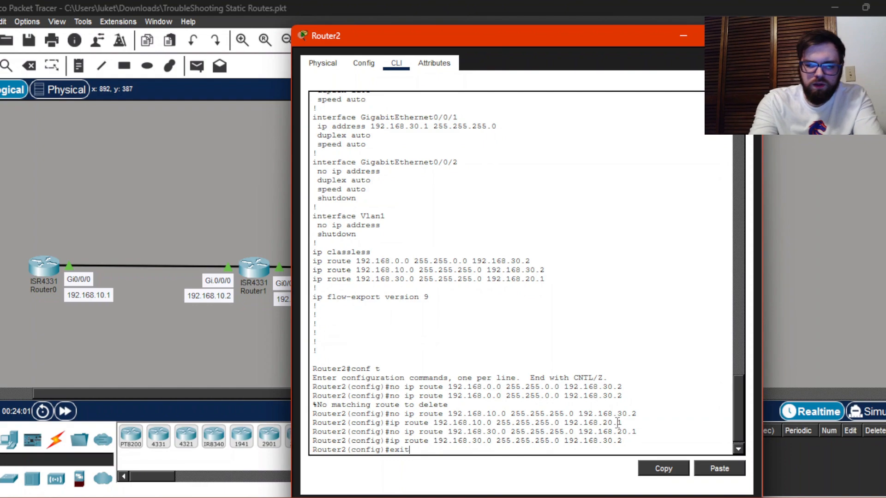
key("Return")
type("sh run")
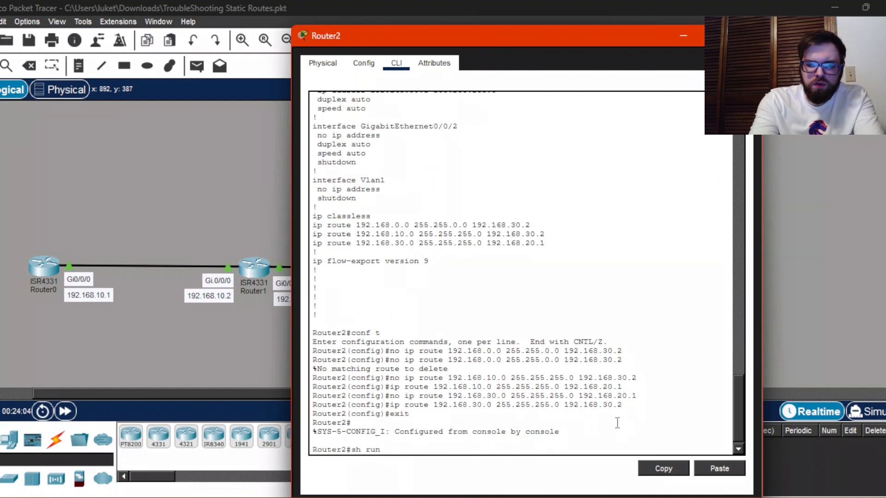
key("Return")
key("space")
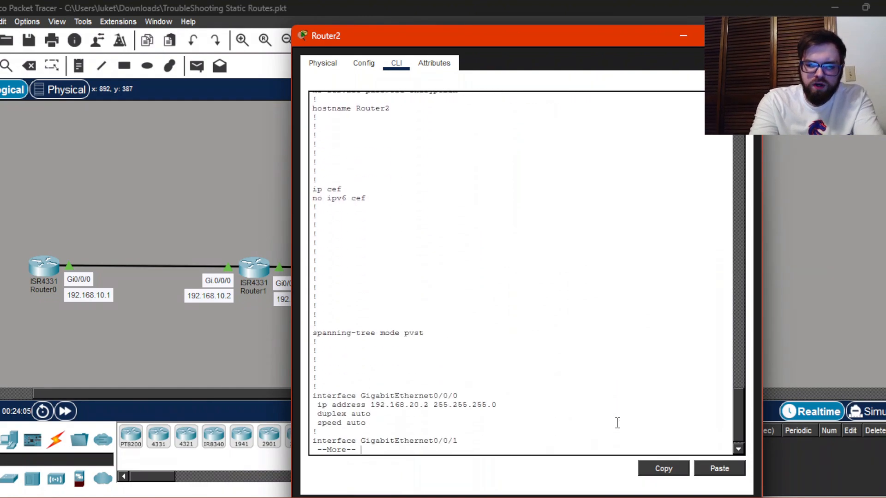
key("space")
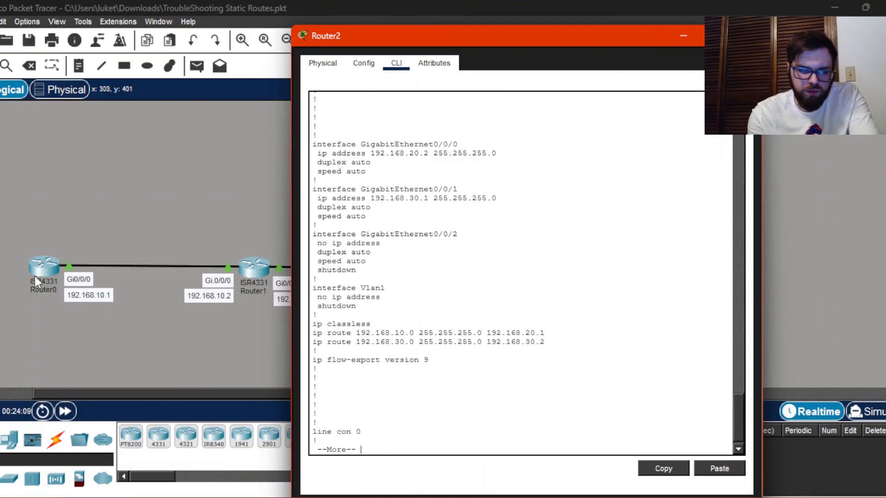
Ping Router3 at 192.168.30.2 twice from Router0's command line to test the corrected routes
left_click(51, 265)
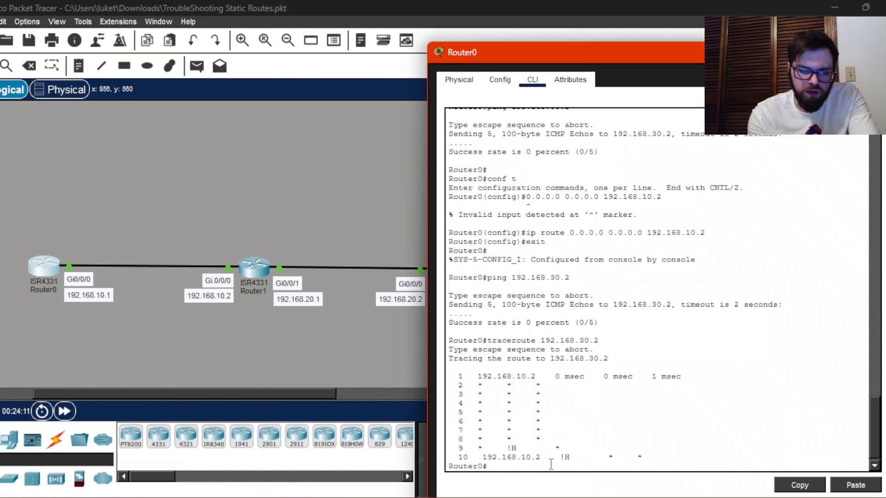
key("Up")
key("Up")
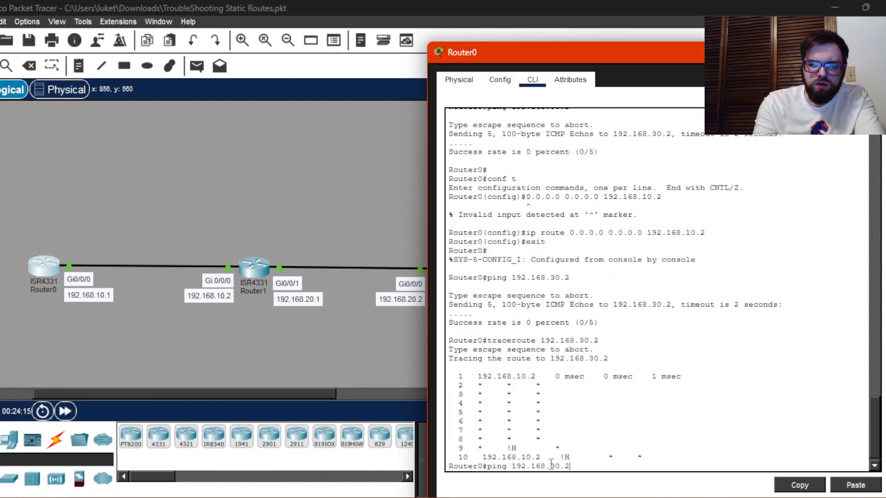
key("Return")
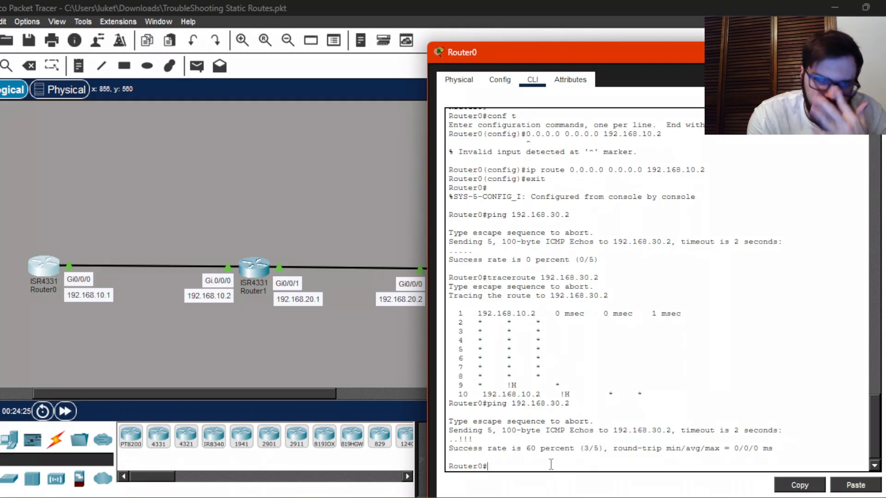
key("Up")
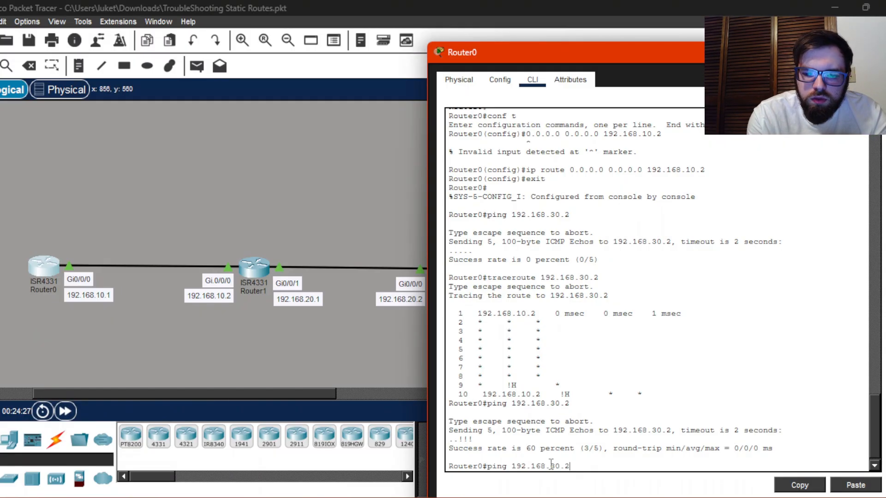
key("Return")
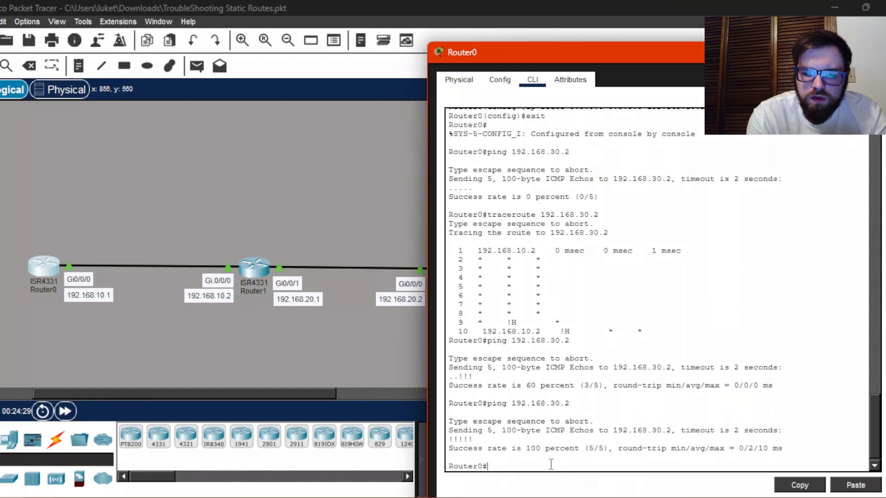
Ping Router0 at 192.168.10.1 from Router3's privileged command line, and return to the topology
left_click(376, 321)
left_click(657, 267)
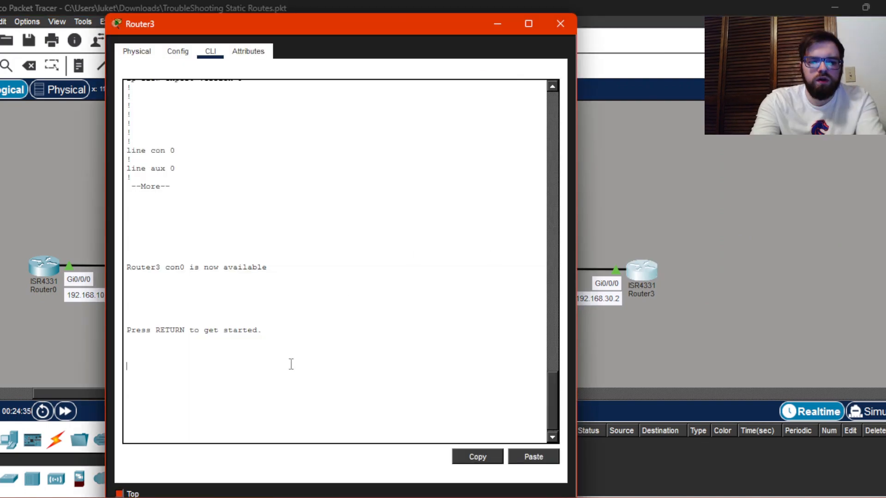
key("Return")
type("en")
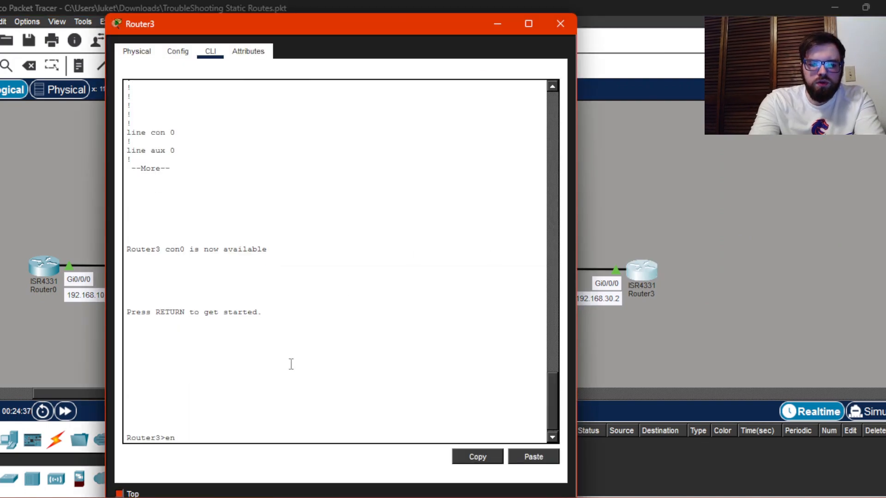
key("Return")
type("ping 192")
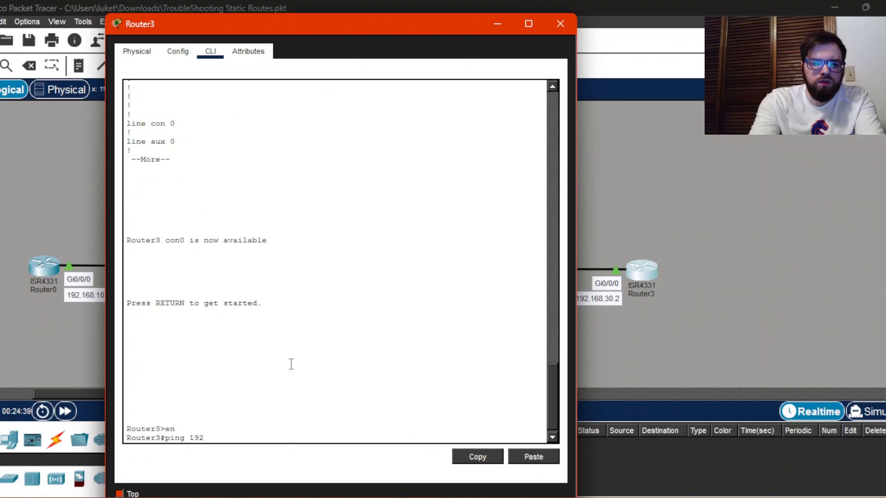
type(".1")
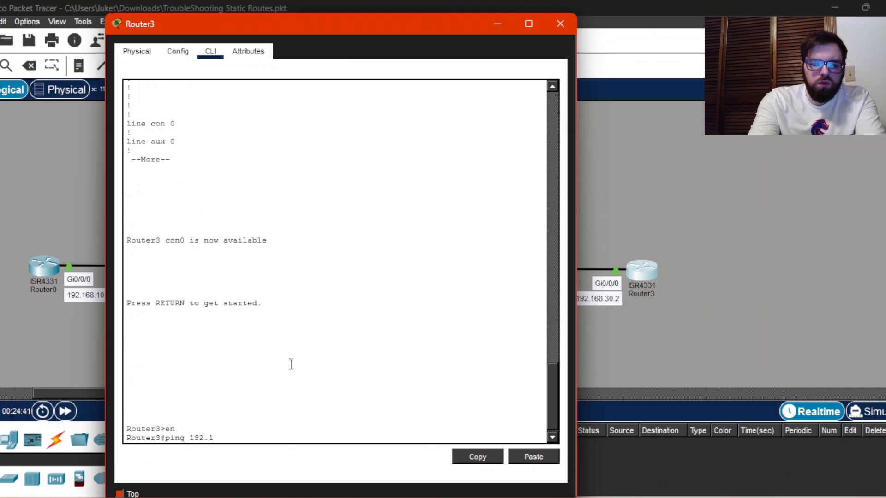
type("68.10.1")
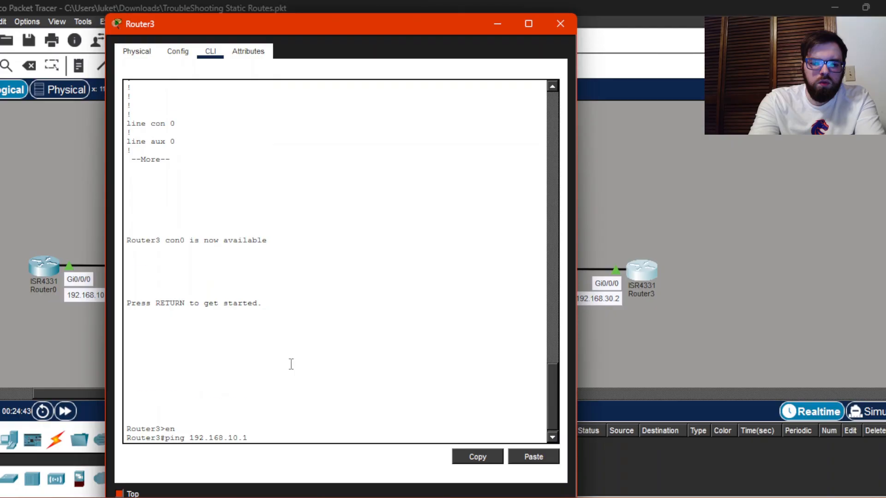
key("Return")
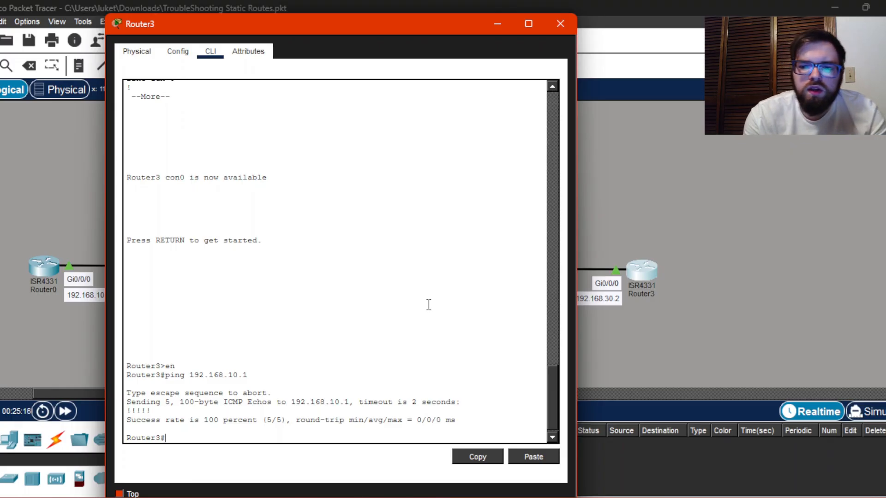
left_click(720, 309)
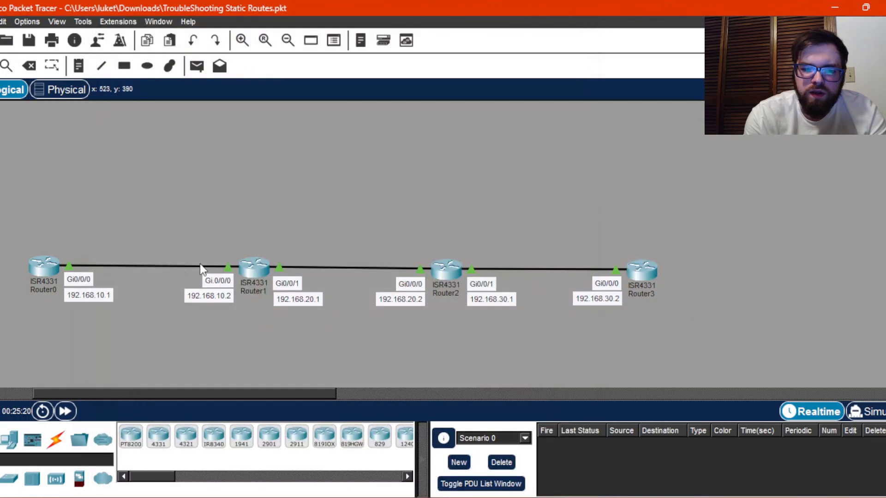